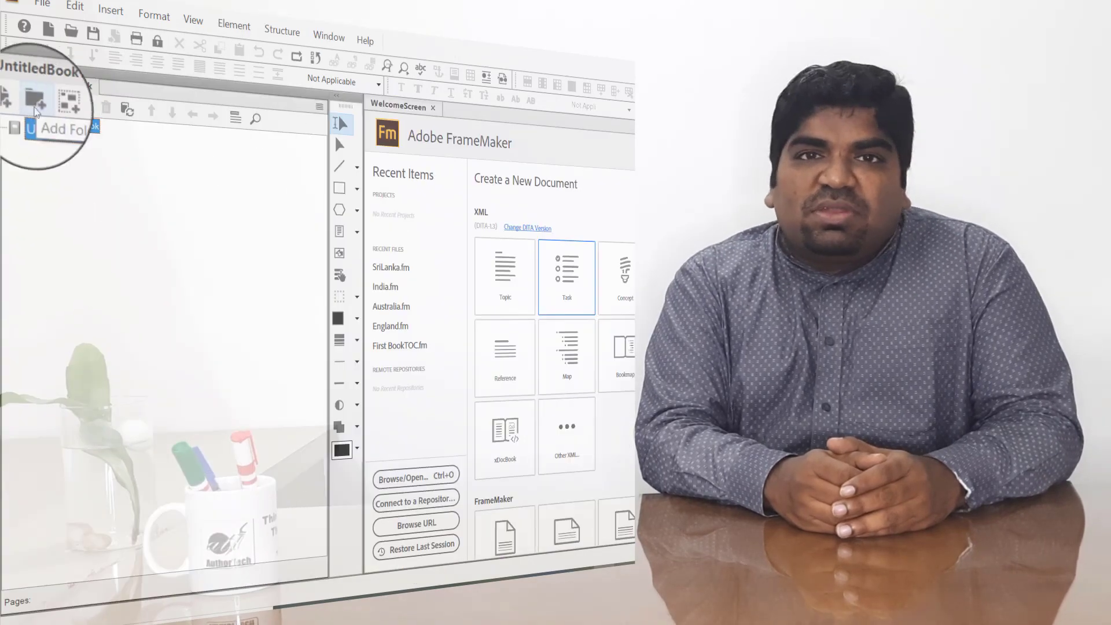
Add the chapter files from the FM Book folder to the untitled book and open the available commands for the Indian cricketers chapter
click(234, 122)
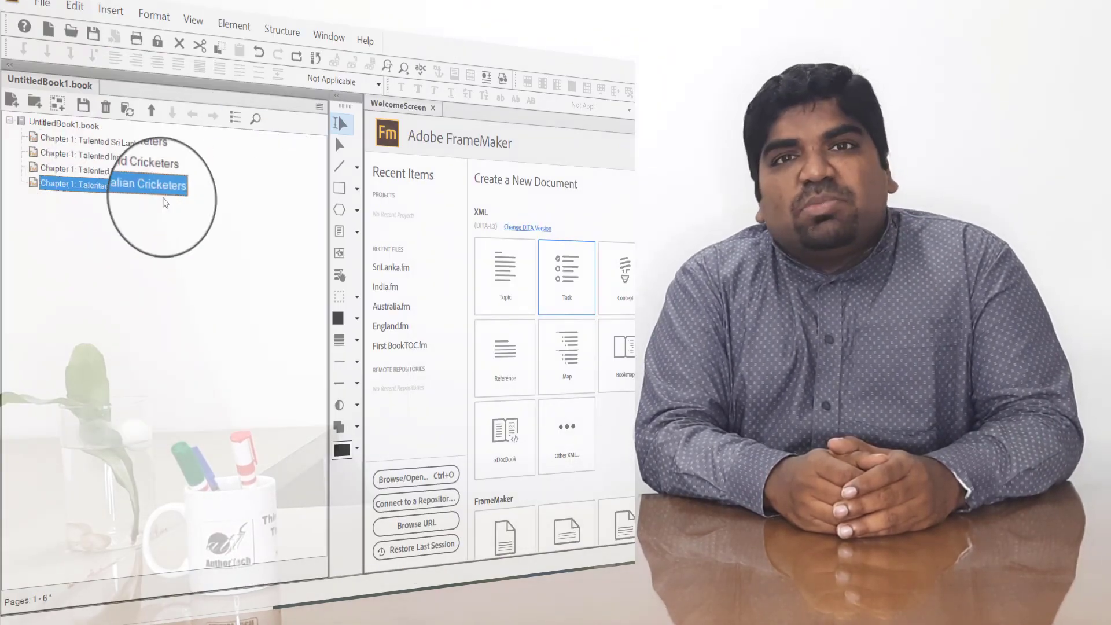
click(81, 156)
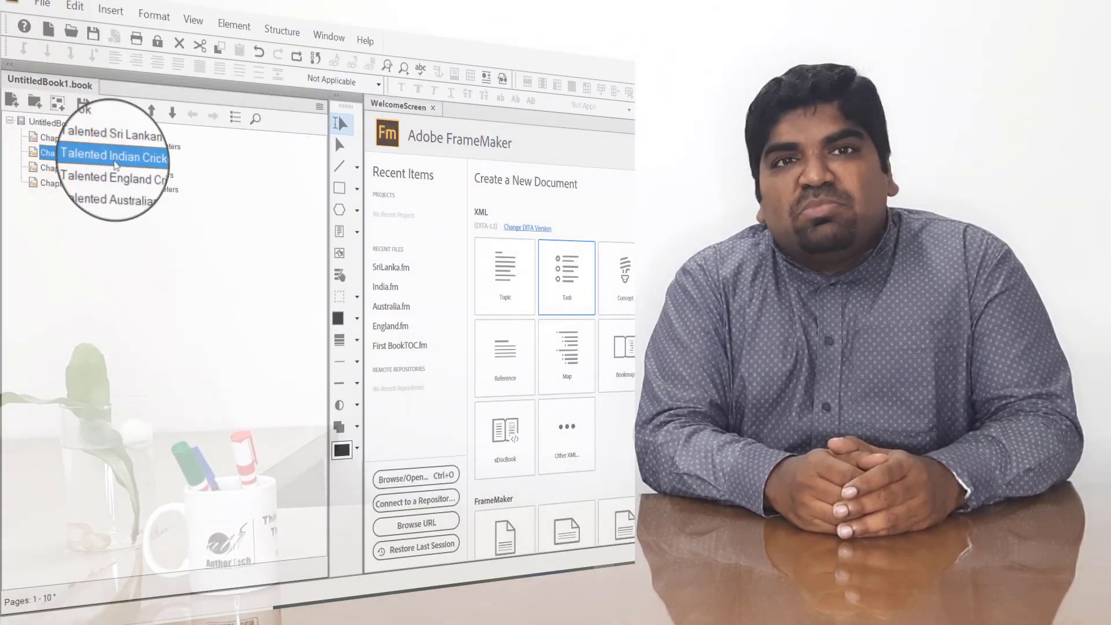
click(81, 141)
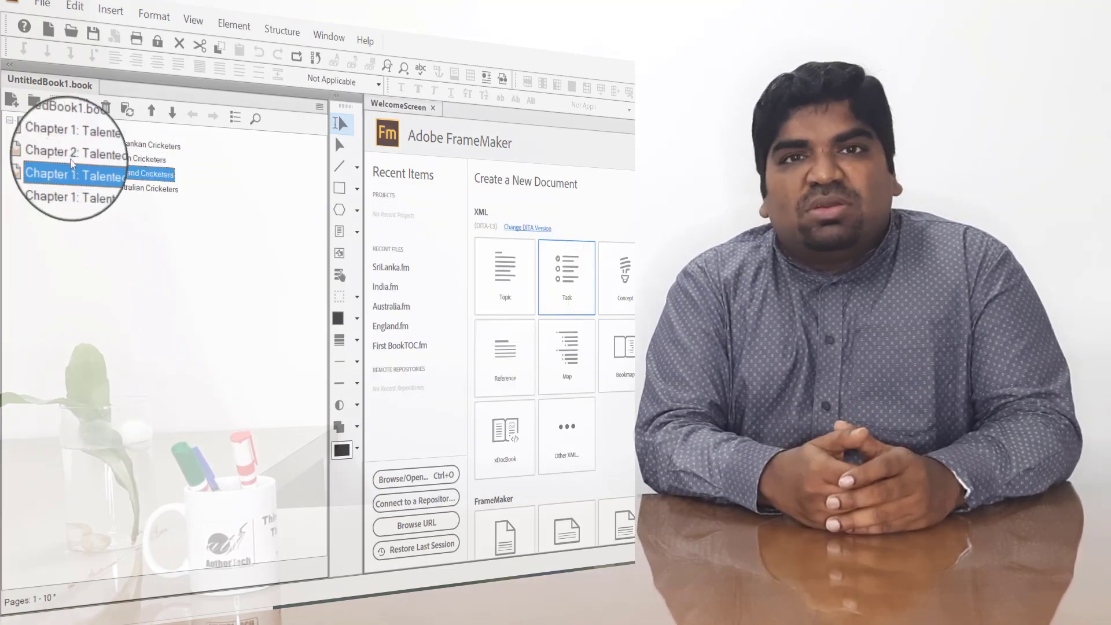
right_click(92, 185)
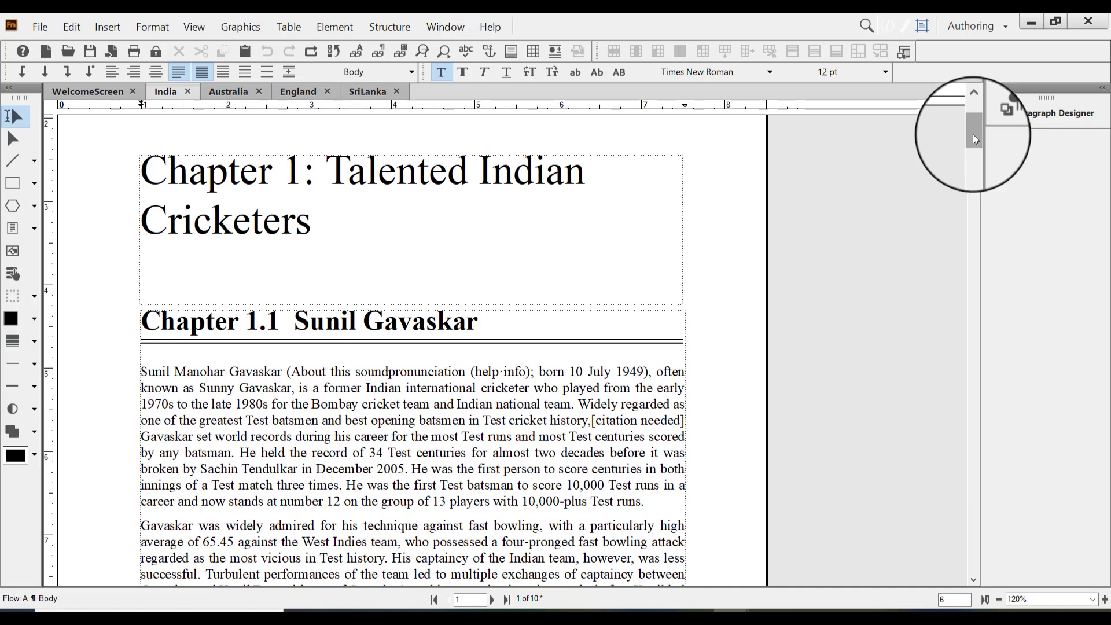
Check the paragraph formats applied to the chapter title and the Chapter 1.1 heading in the India document
drag(973, 134, 973, 128)
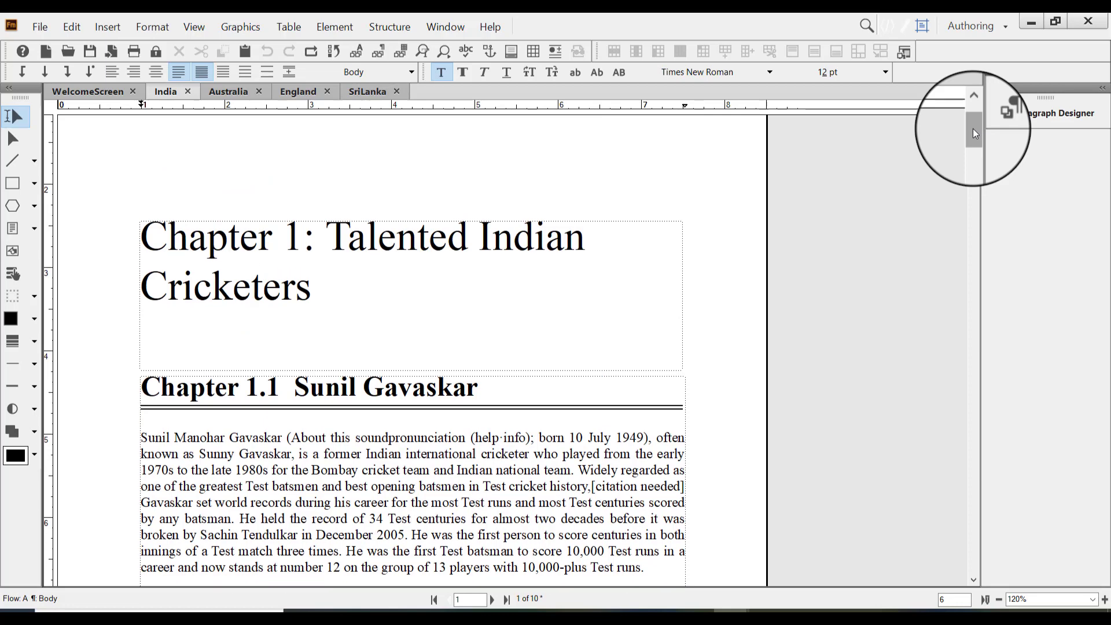
mouse_move(973, 129)
mouse_down()
mouse_move(998, 216)
mouse_move(1040, 488)
mouse_move(985, 161)
mouse_move(963, 113)
mouse_up()
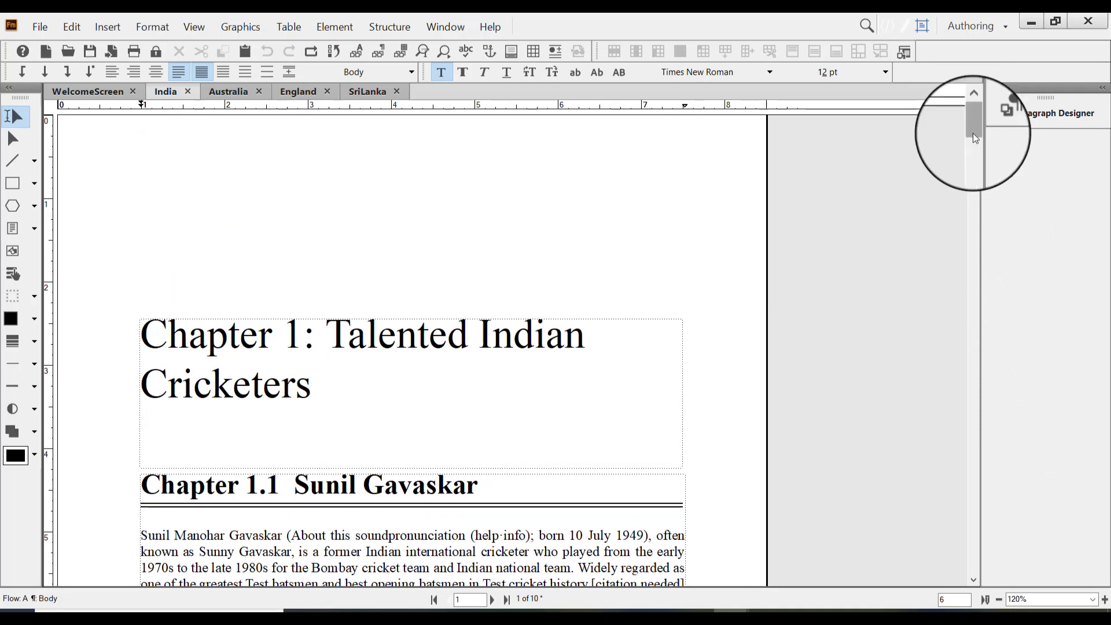
drag(973, 133, 977, 123)
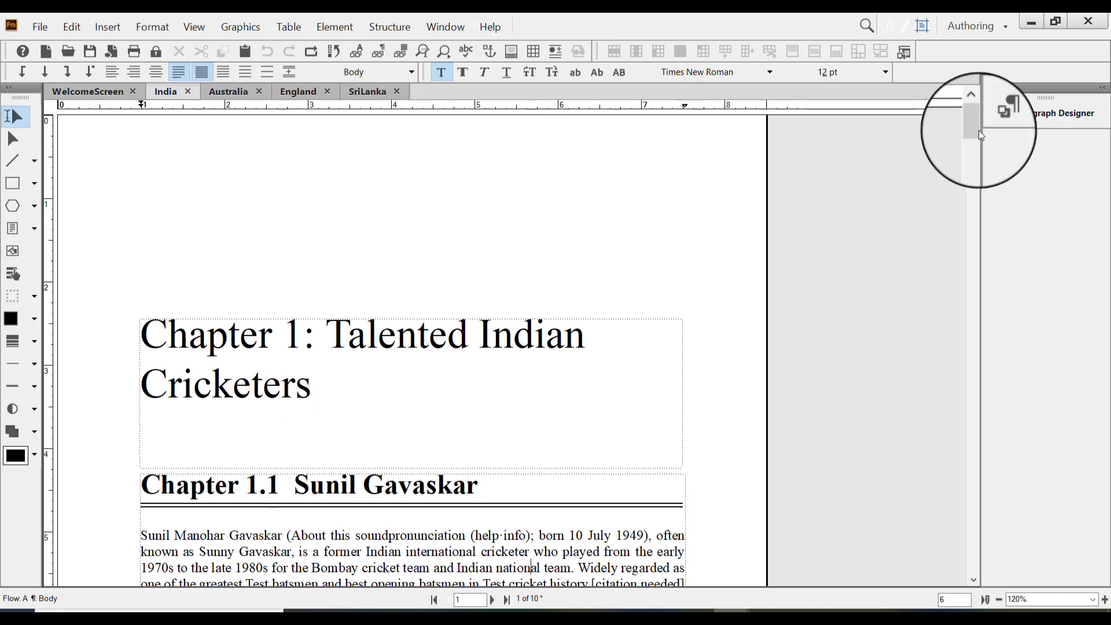
drag(976, 130, 1002, 304)
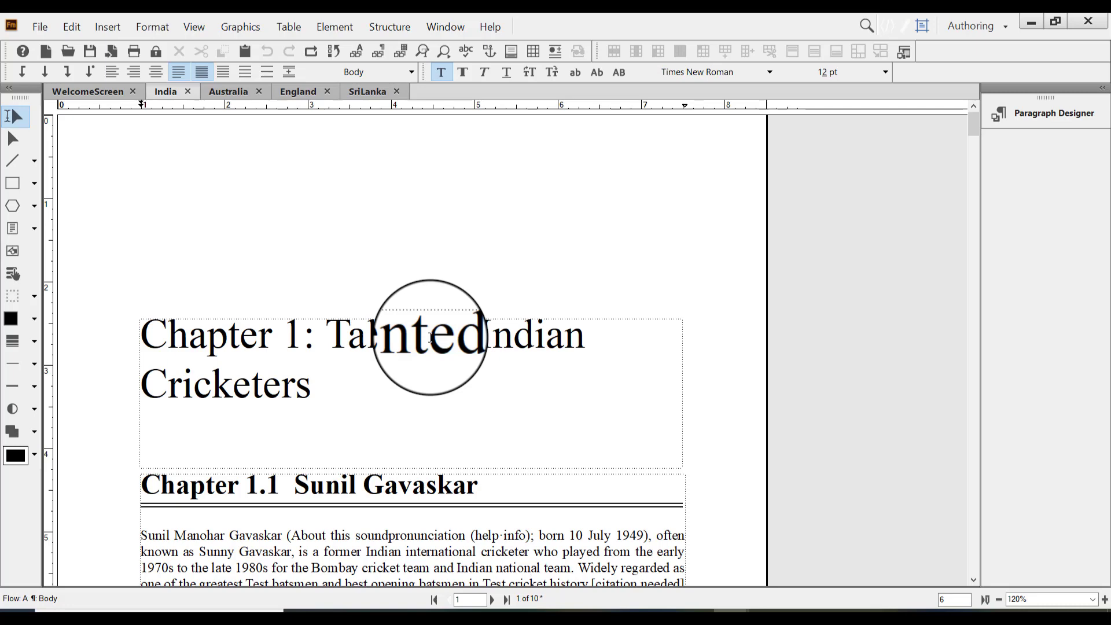
click(430, 338)
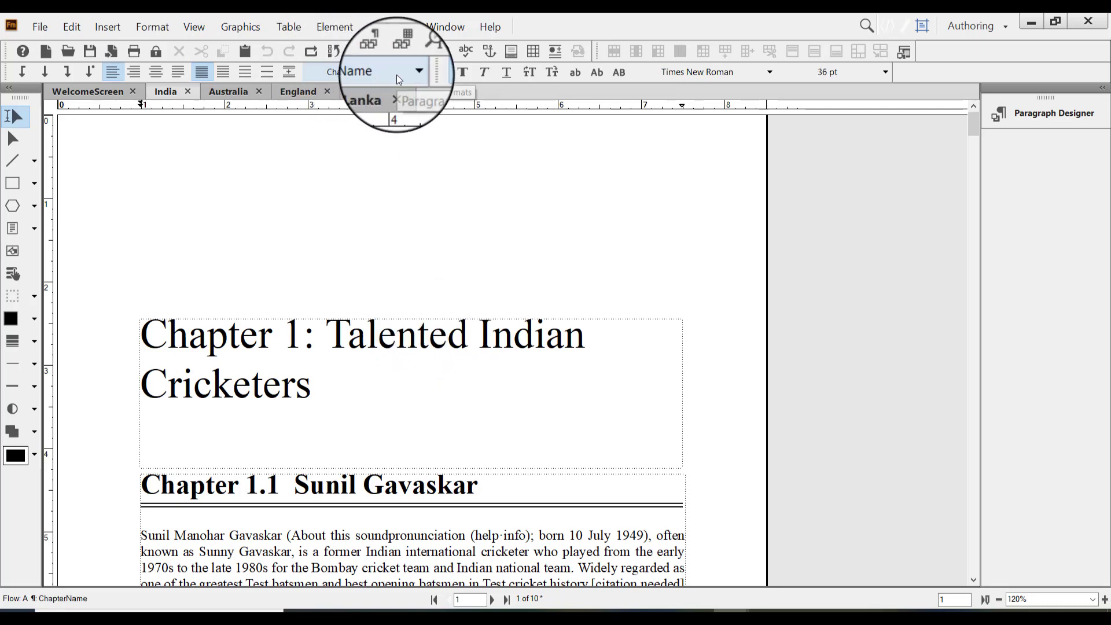
click(436, 486)
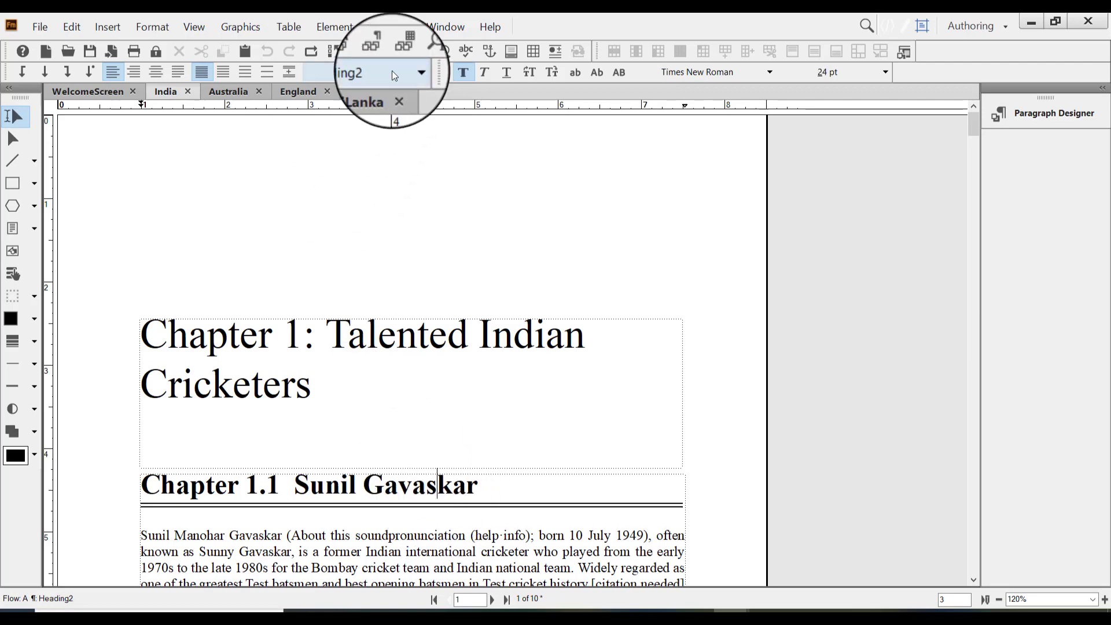
Examine the numbered headings, running headers and page footers across the Chapter 1.1 and Chapter 1.2 sections of the India document
scroll(445, 322, down, 3)
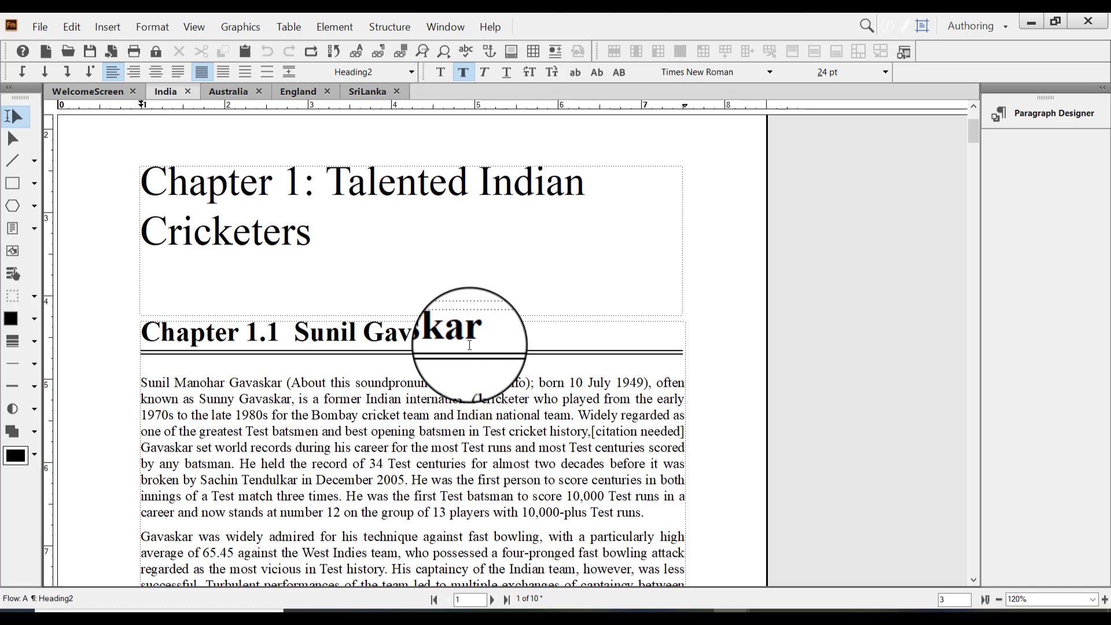
scroll(469, 346, up, 2)
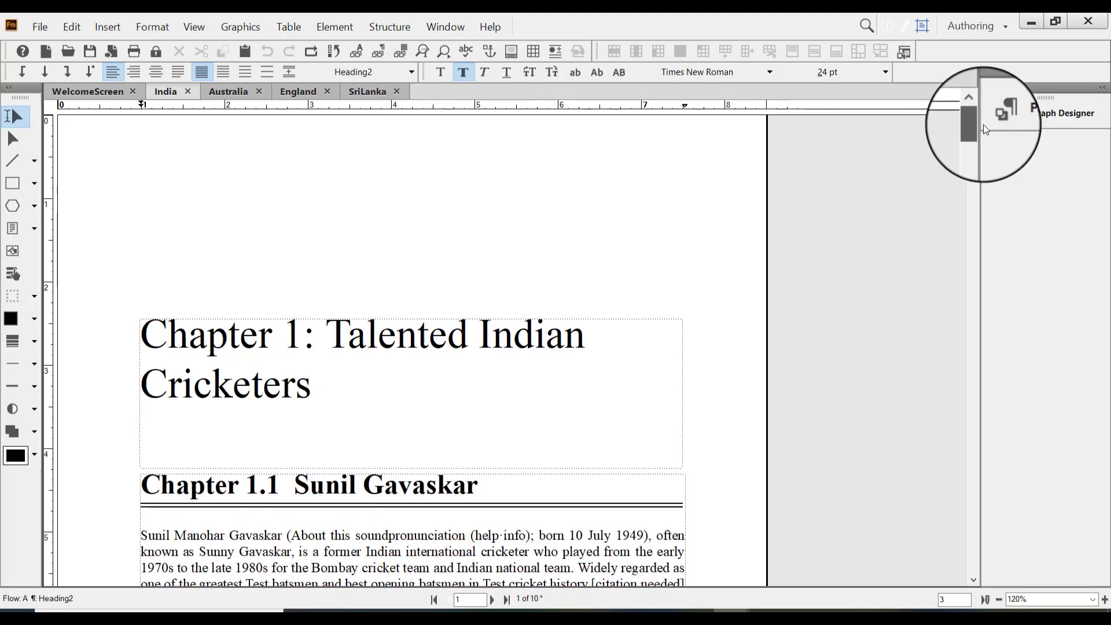
scroll(987, 141, down, 6)
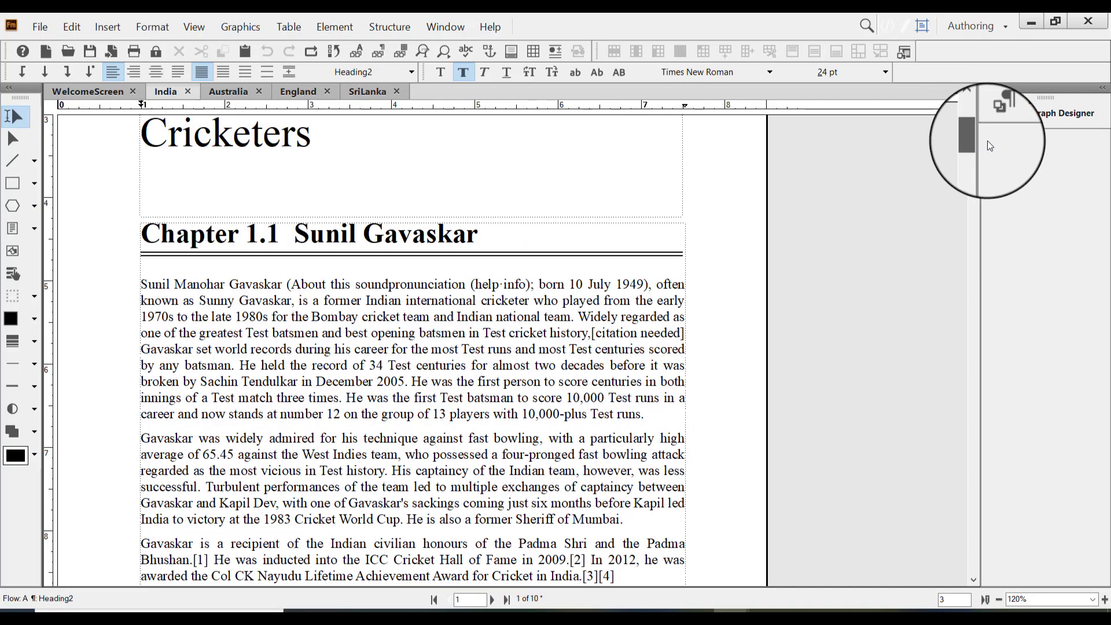
scroll(990, 147, up, 6)
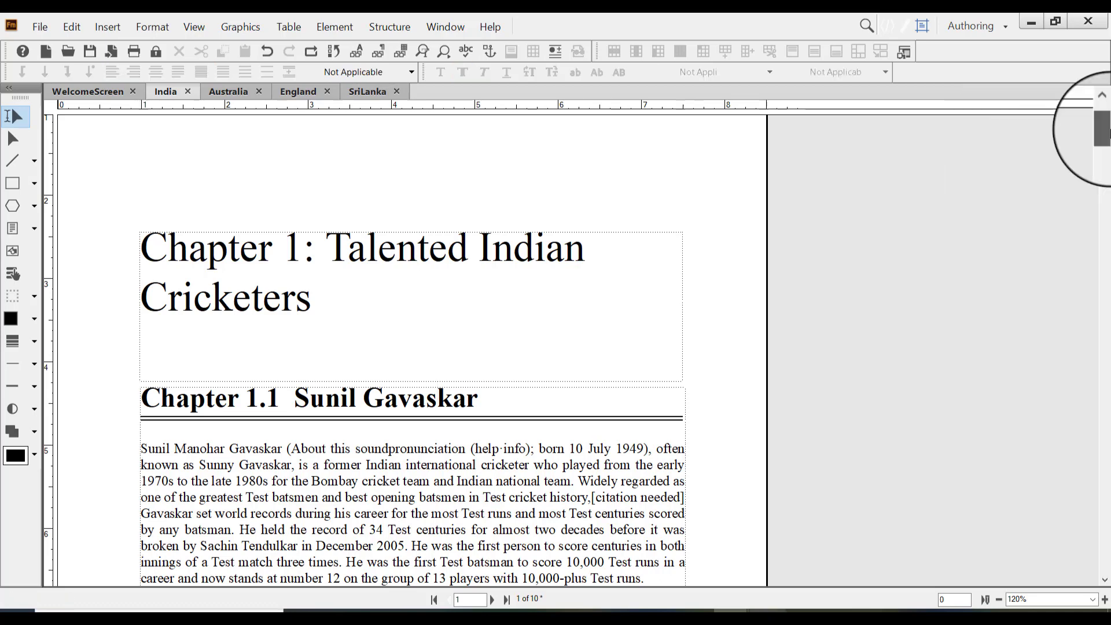
drag(1109, 131, 1108, 219)
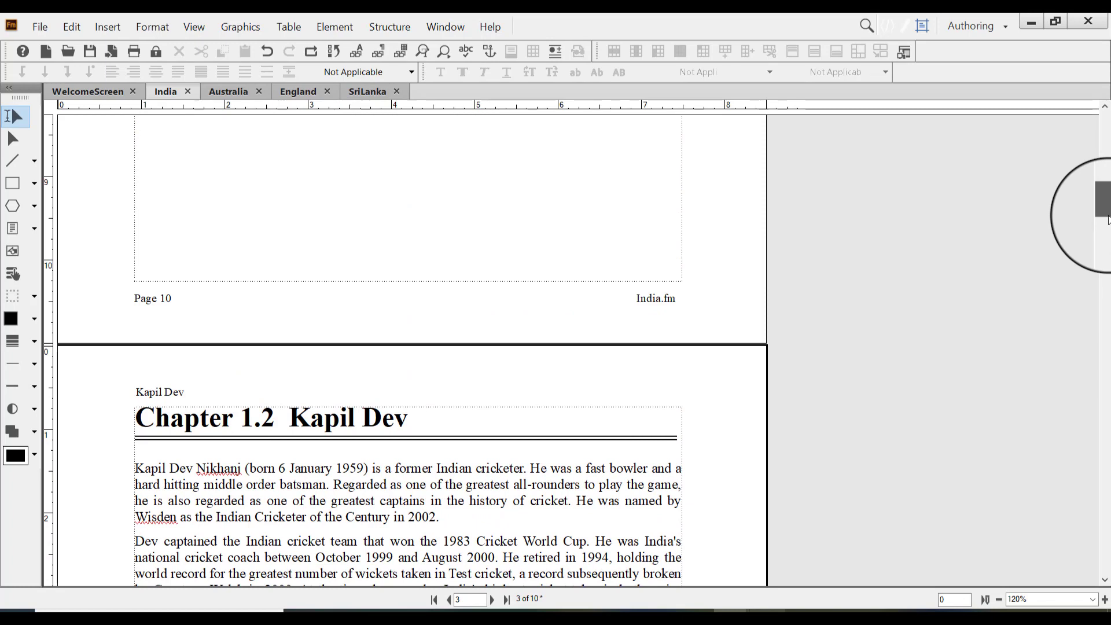
scroll(1107, 218, down, 2)
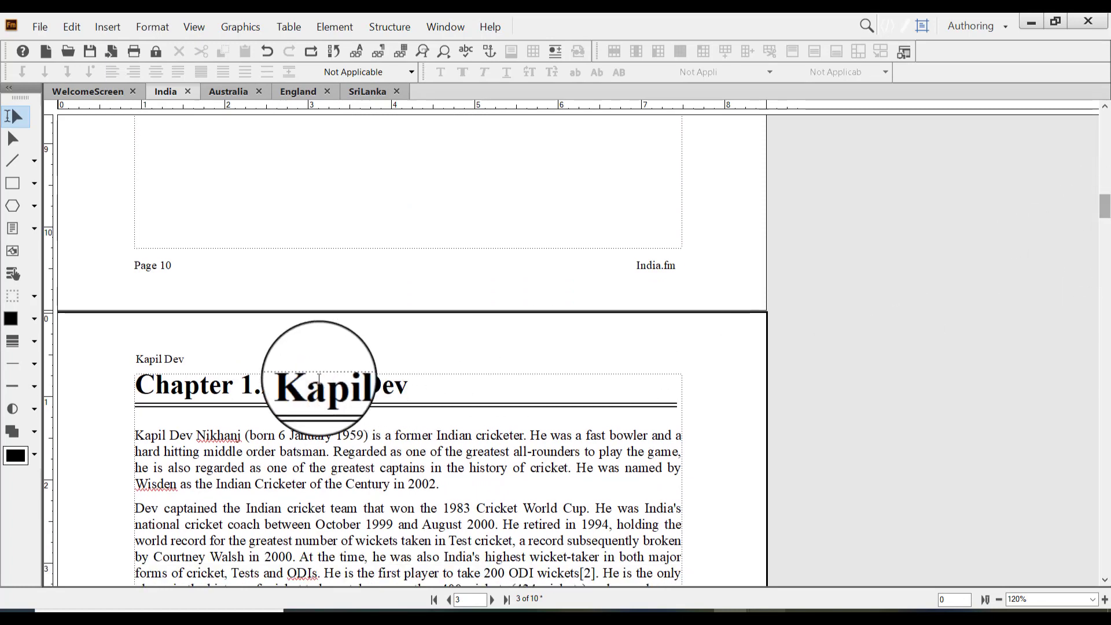
scroll(1102, 248, up, 5)
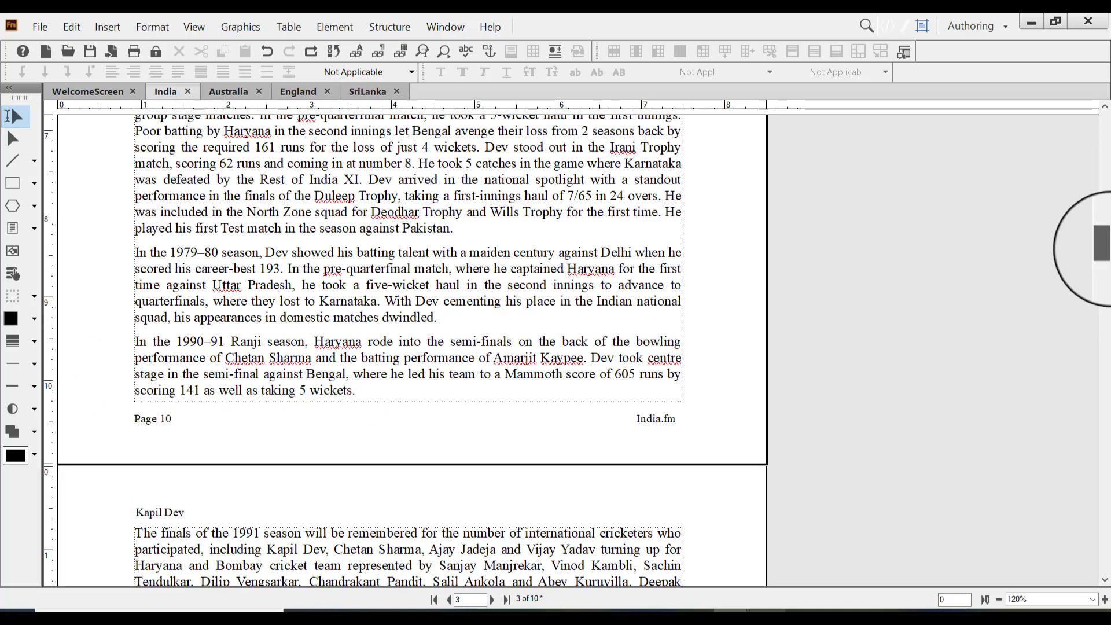
drag(1103, 249, 1102, 151)
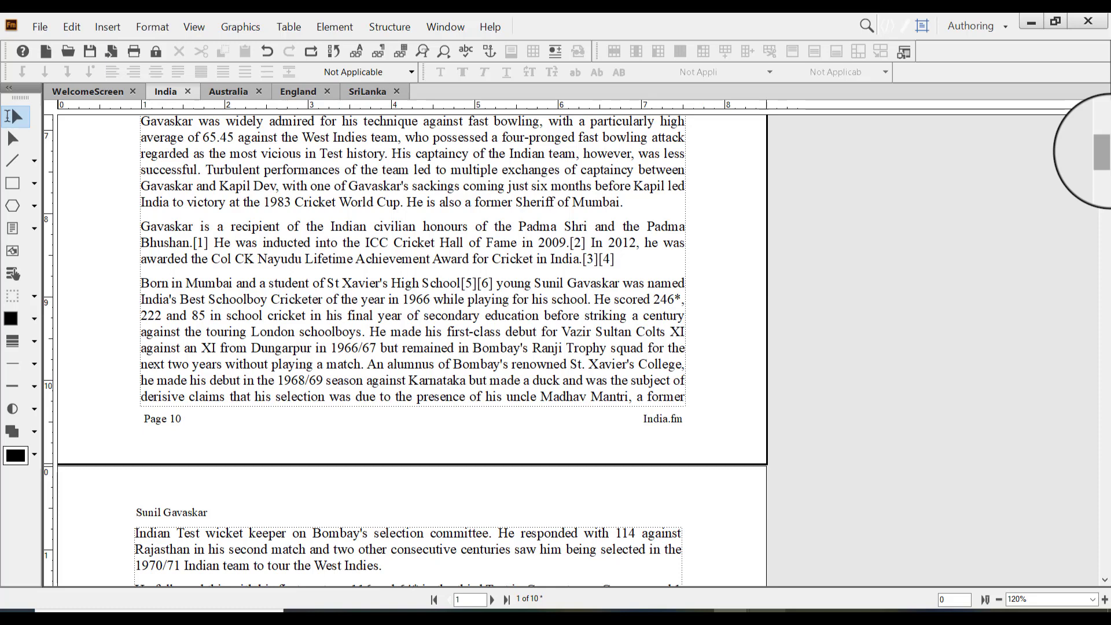
drag(1101, 151, 1102, 114)
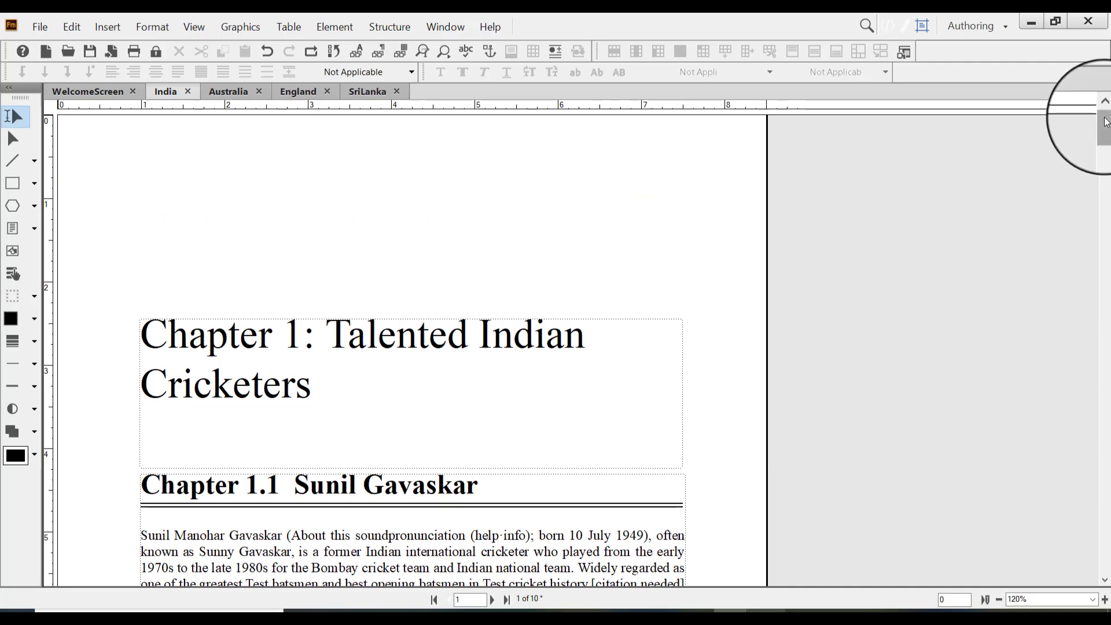
drag(1103, 117, 1104, 124)
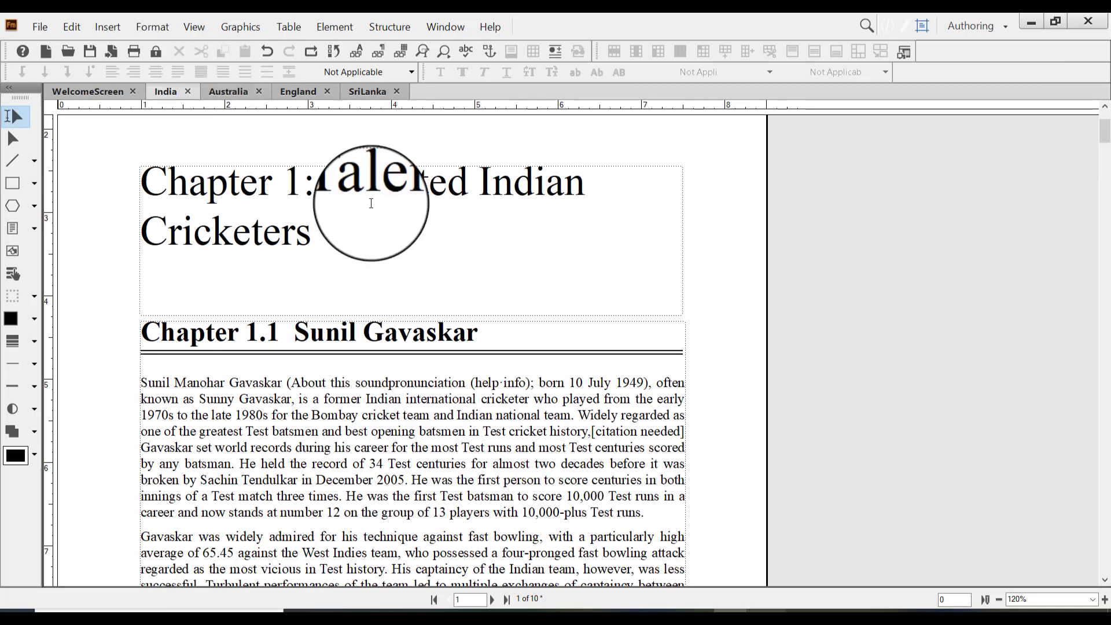
Compare the chapter title and first heading of the Australia, England and SriLanka documents with those of India
click(235, 91)
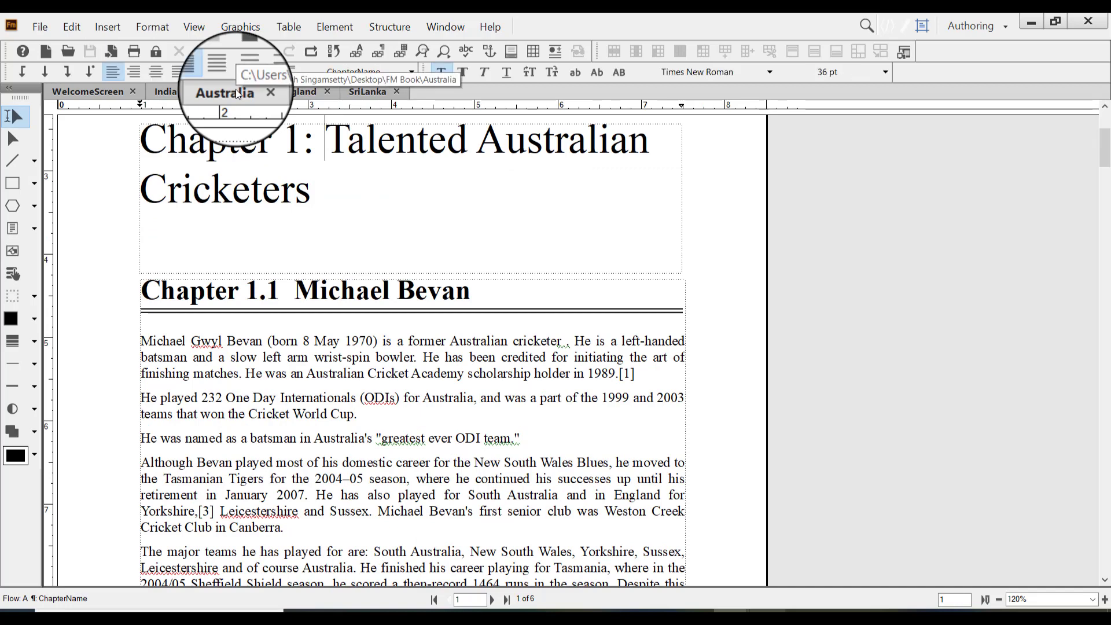
click(289, 93)
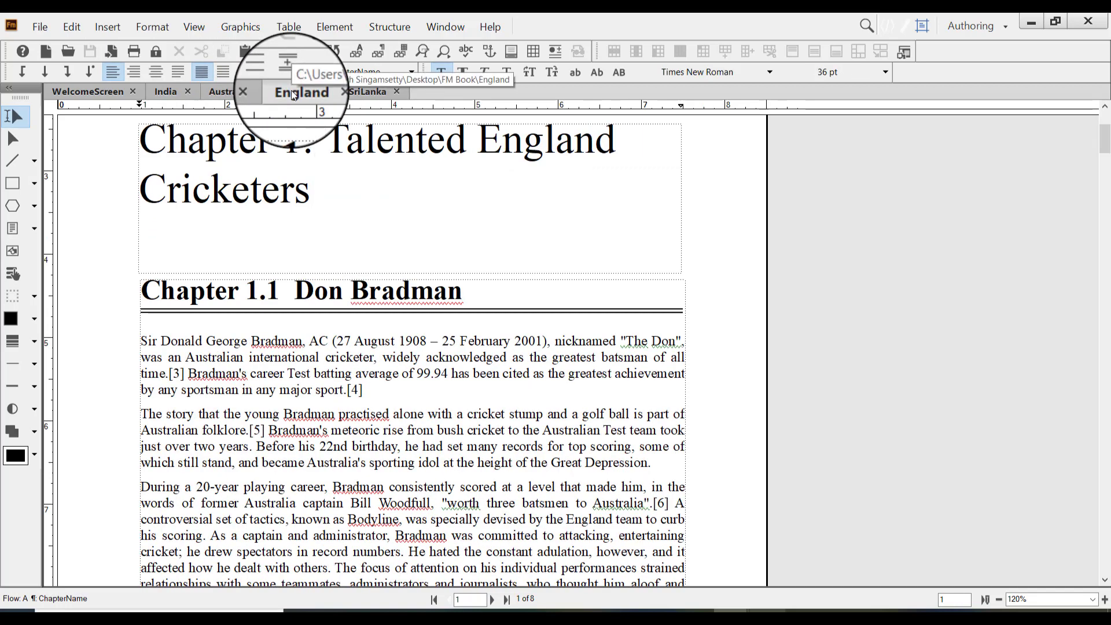
click(366, 92)
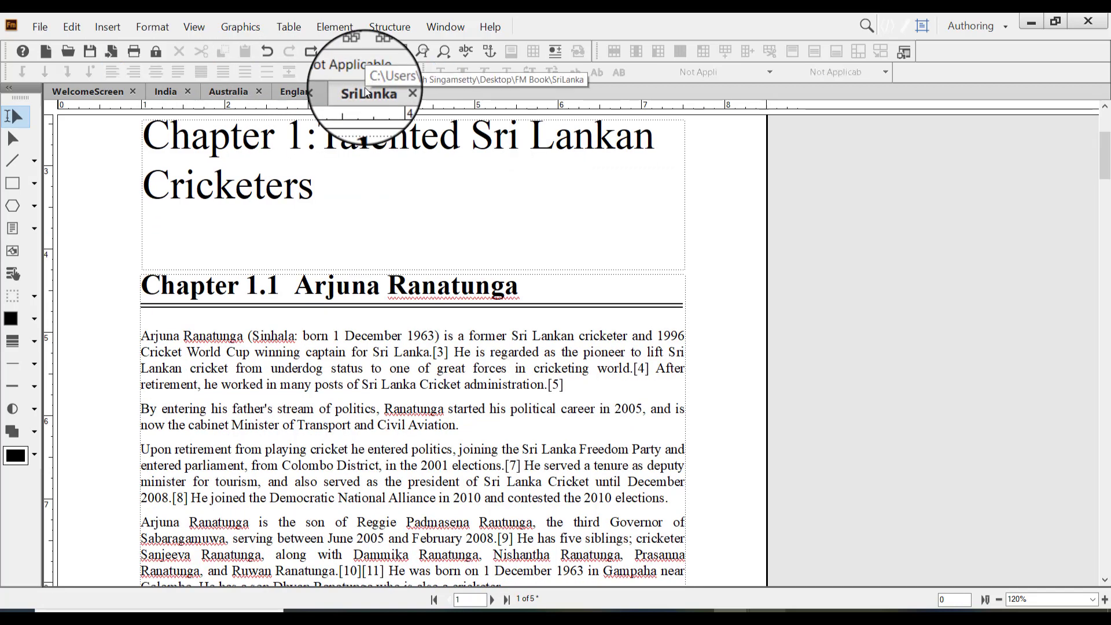
click(167, 94)
click(227, 88)
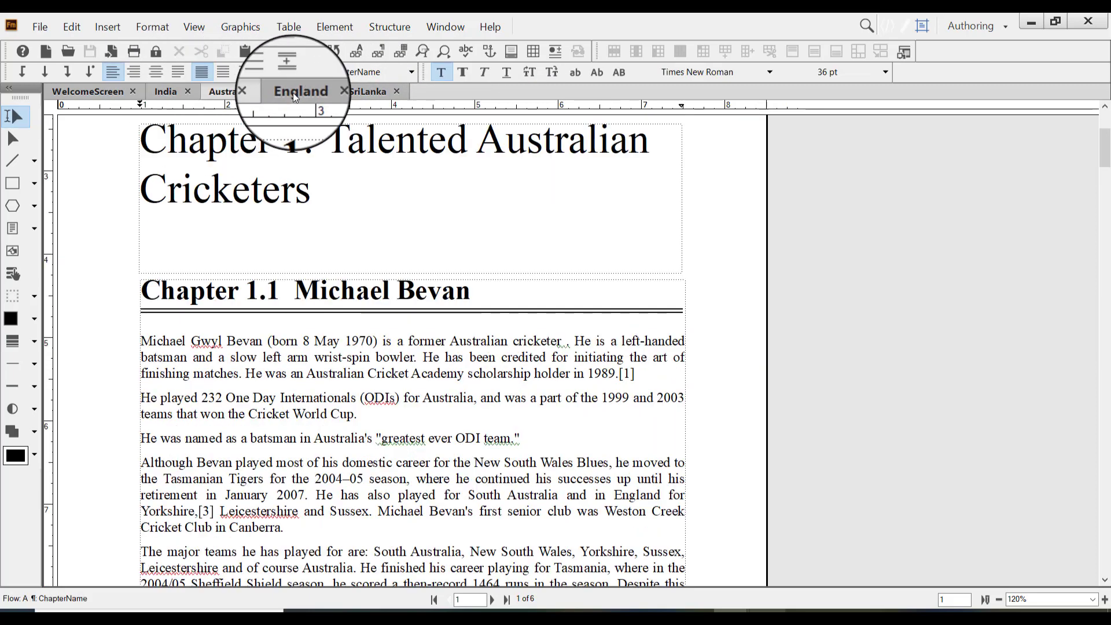
click(293, 93)
click(165, 92)
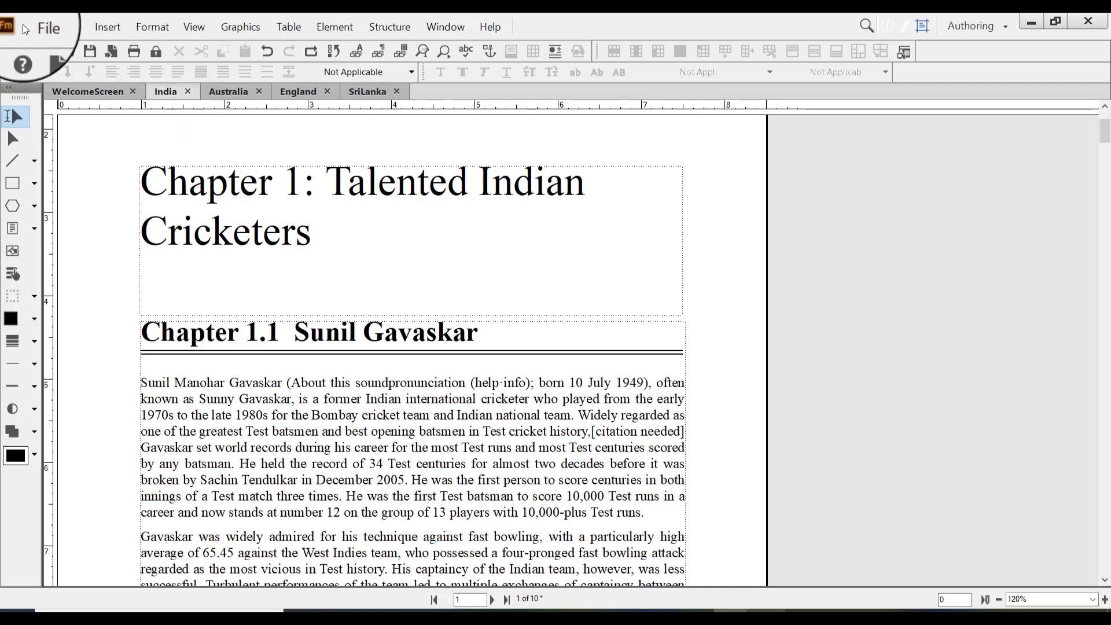
Review the Import Formats source documents and update options for the Australia document, and close the dialog without importing
click(231, 92)
click(42, 27)
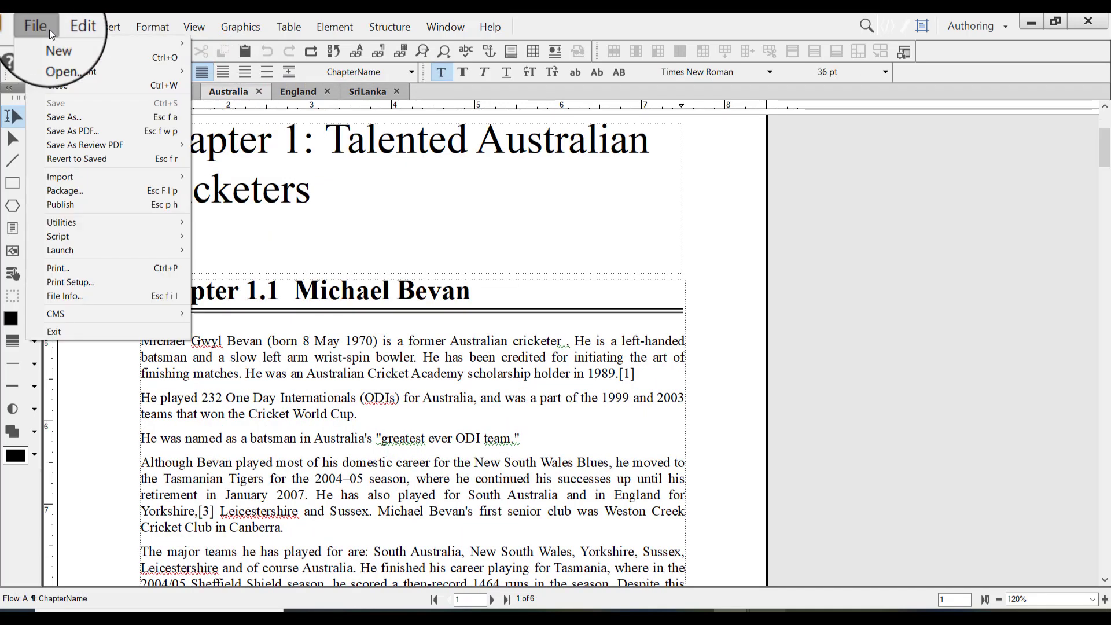
mouse_move(71, 175)
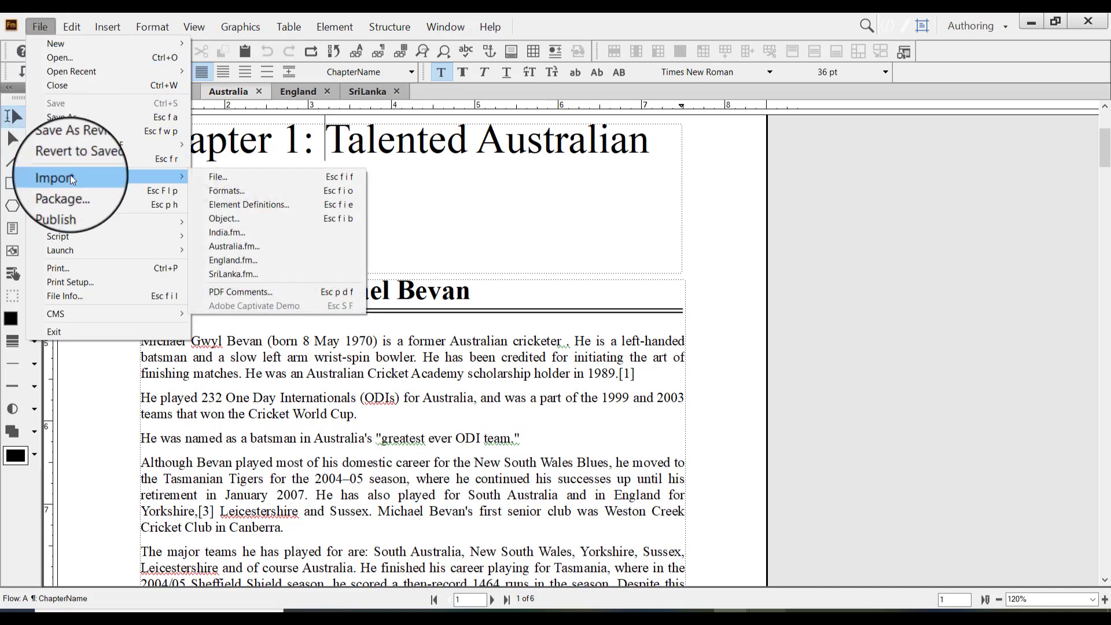
click(266, 190)
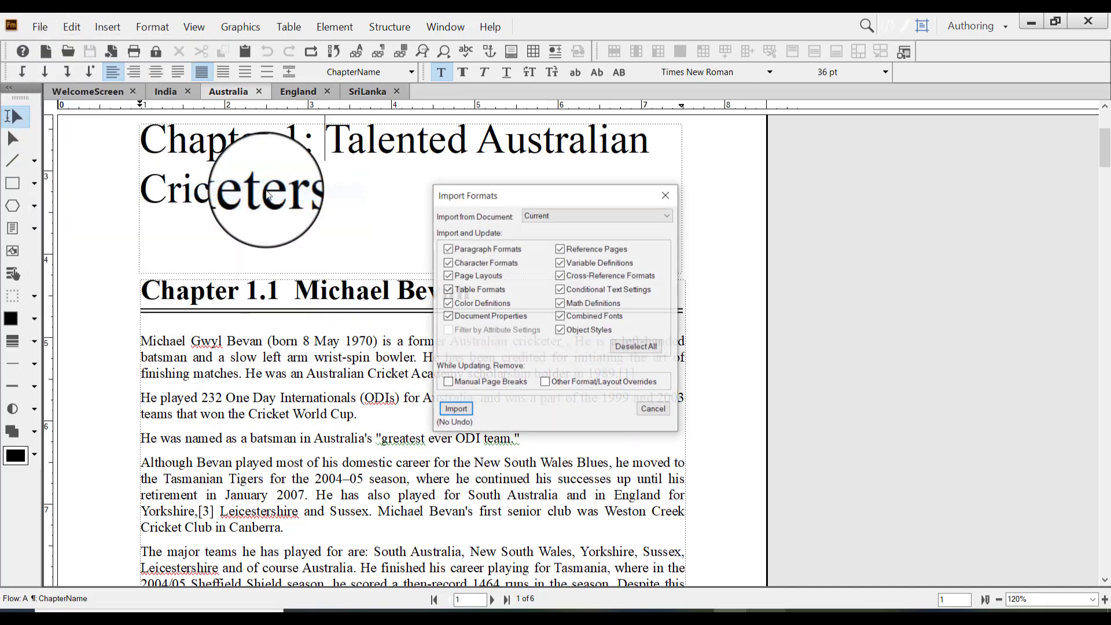
click(552, 217)
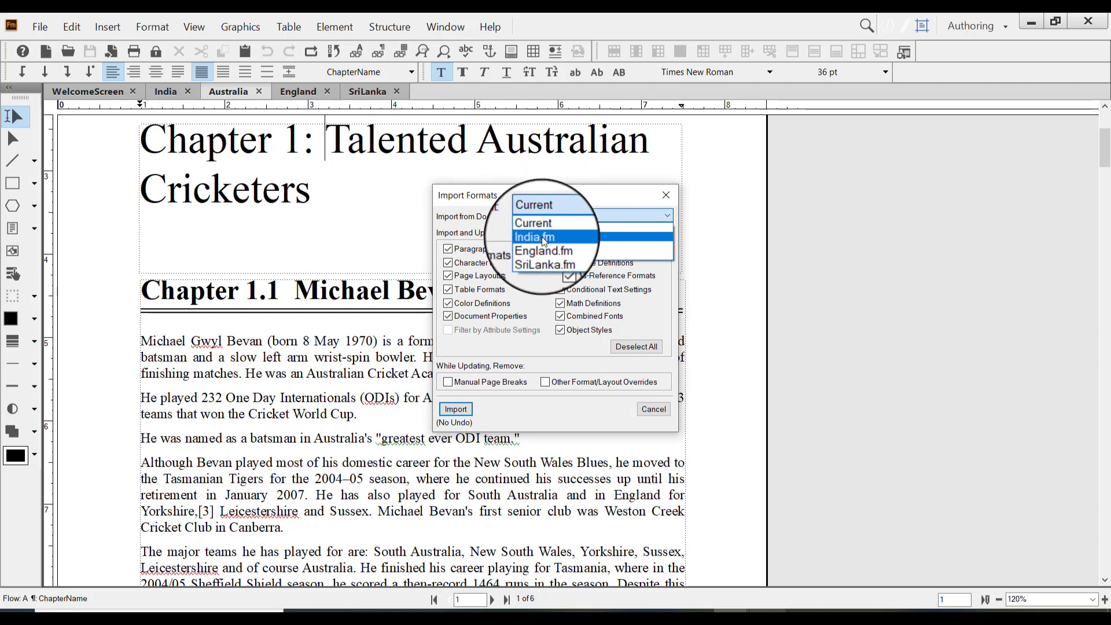
click(559, 216)
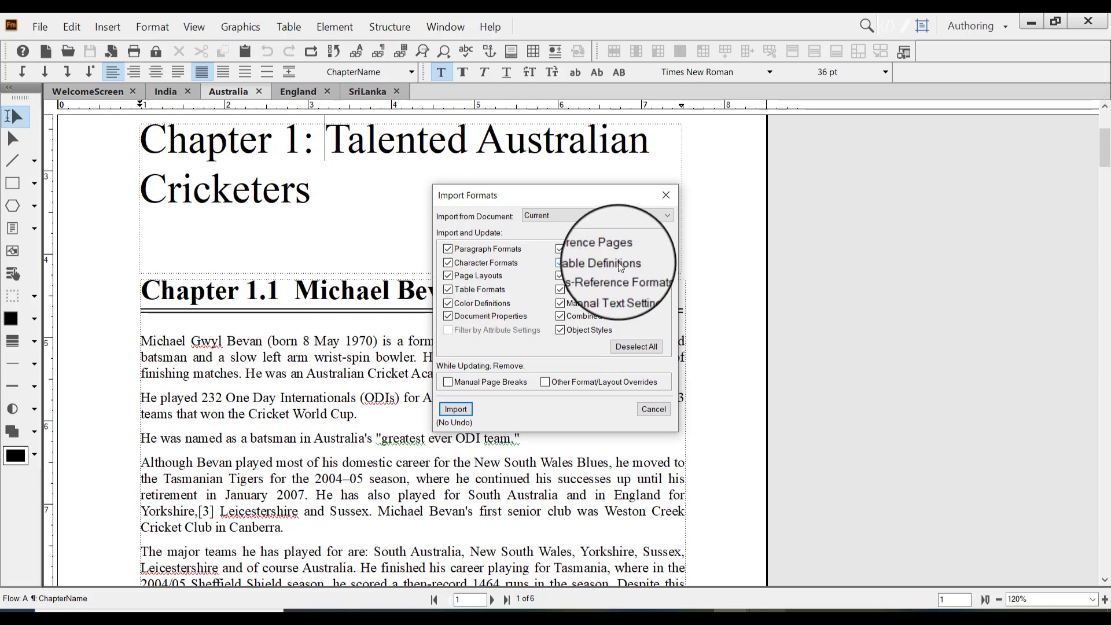
click(666, 195)
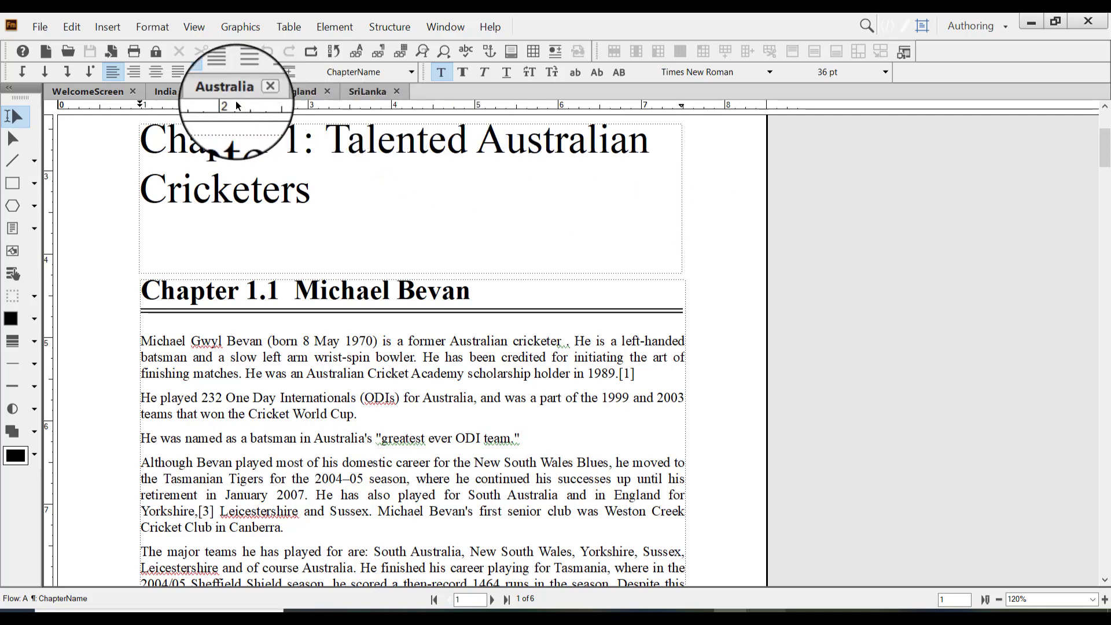
Close the India, Australia, England and SriLanka documents, saving their changes
click(168, 92)
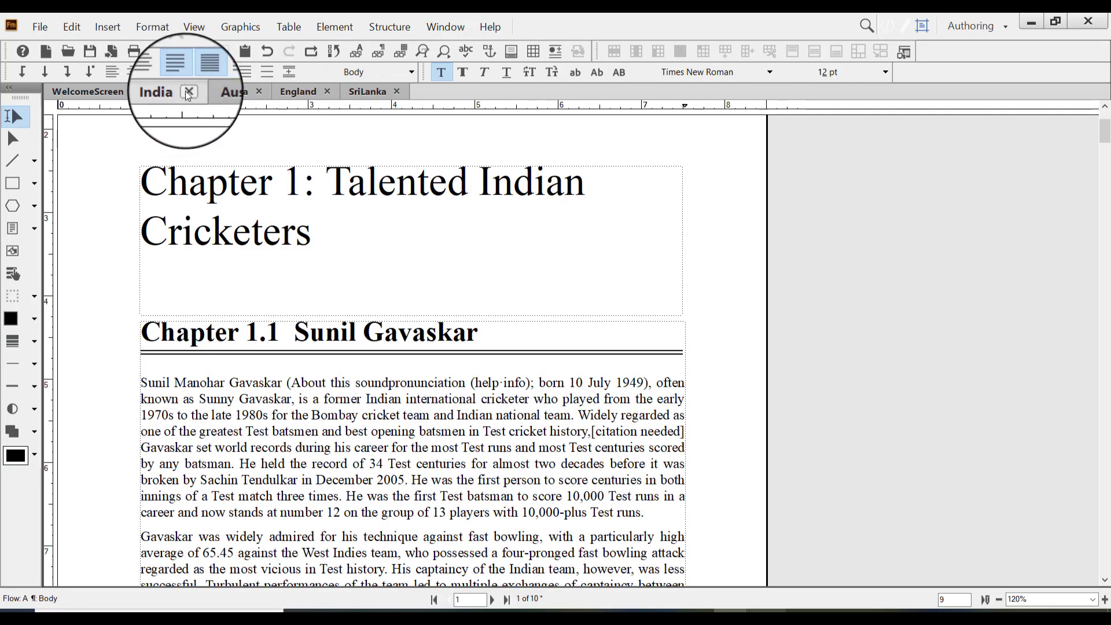
click(189, 93)
click(524, 342)
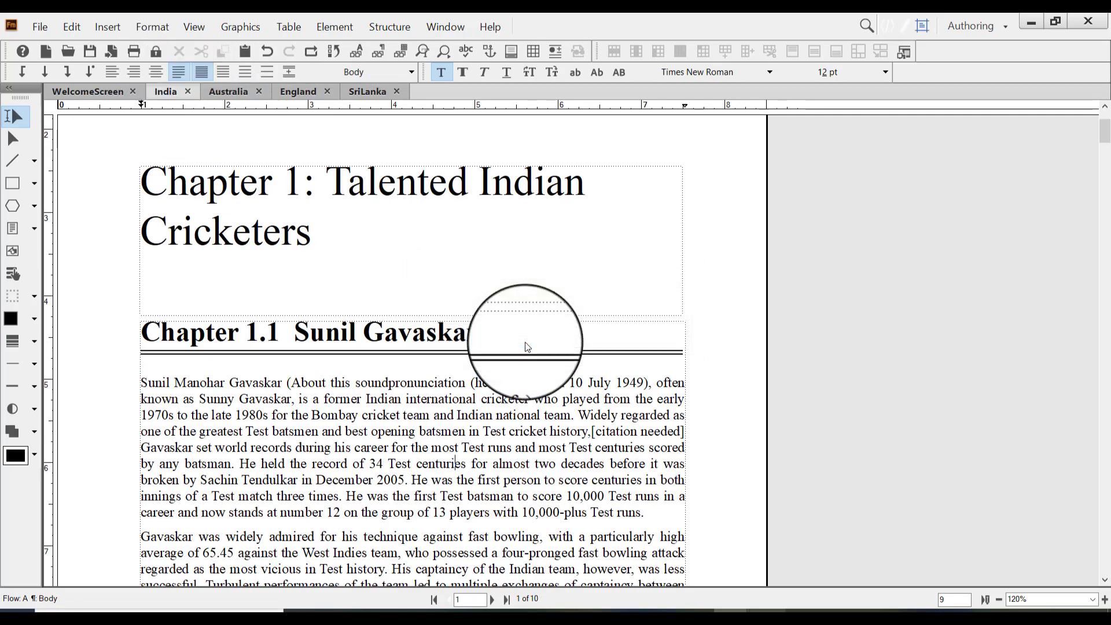
click(204, 92)
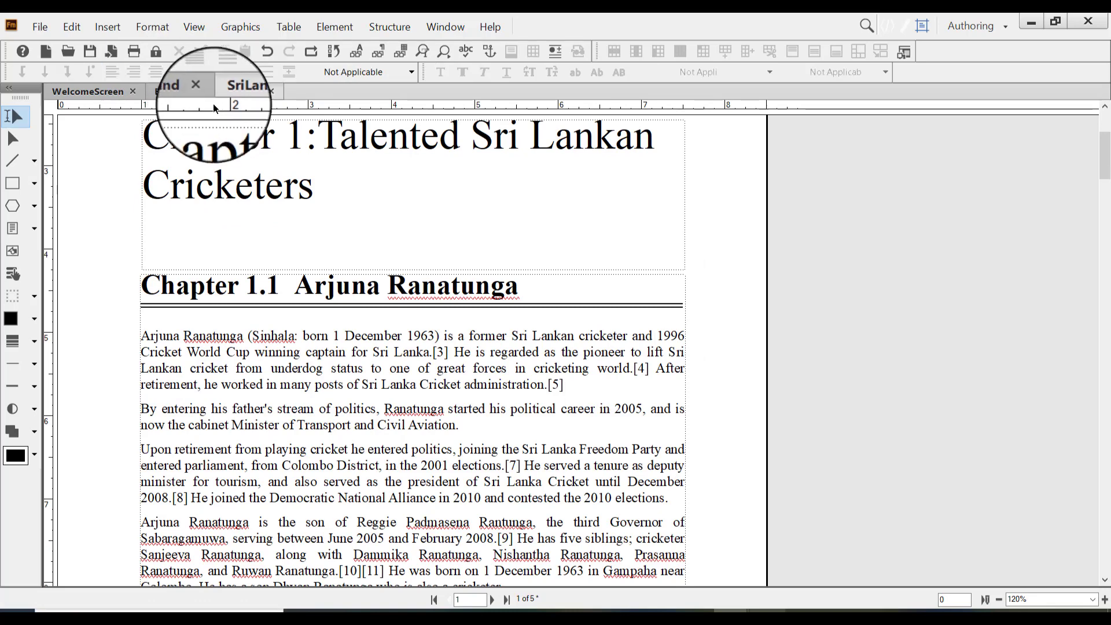
click(184, 92)
click(206, 92)
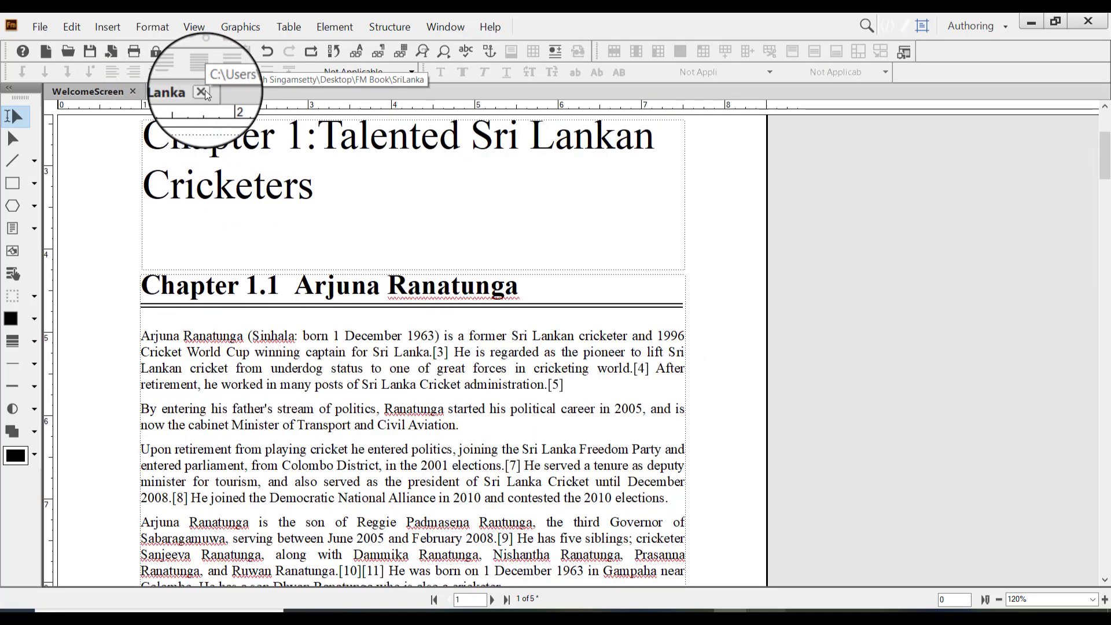
click(203, 92)
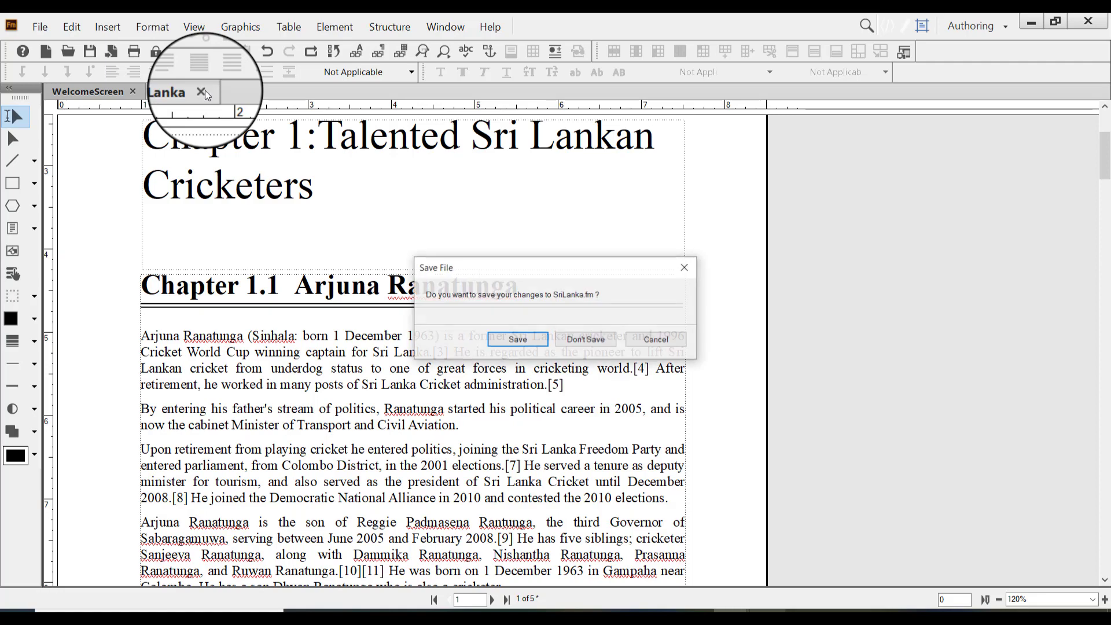
click(533, 338)
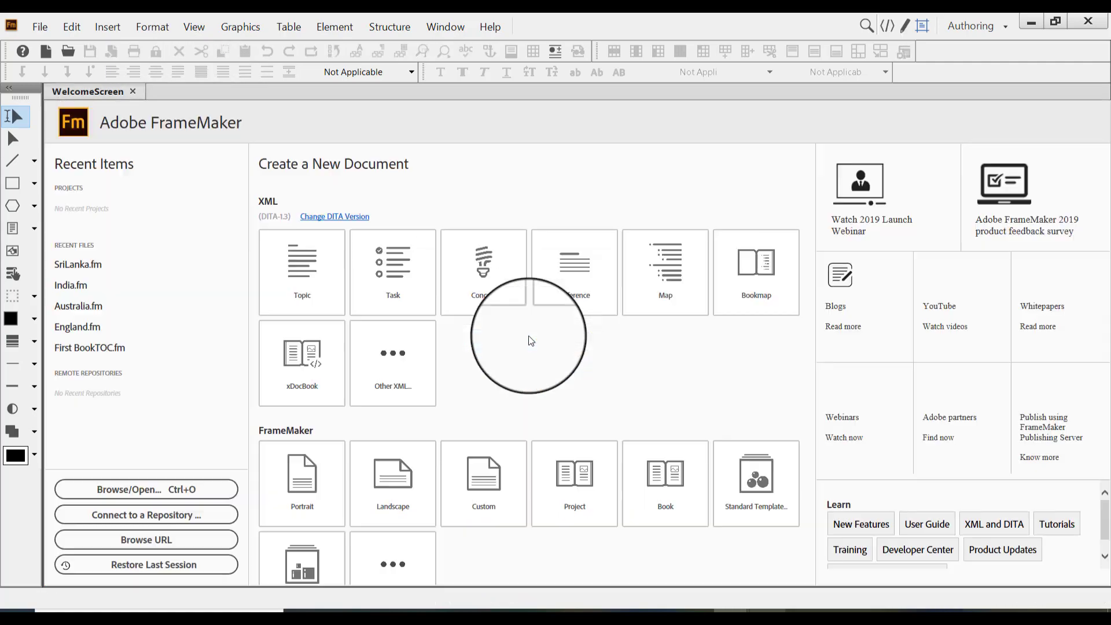
Create a new, empty FrameMaker book
click(42, 29)
mouse_move(60, 47)
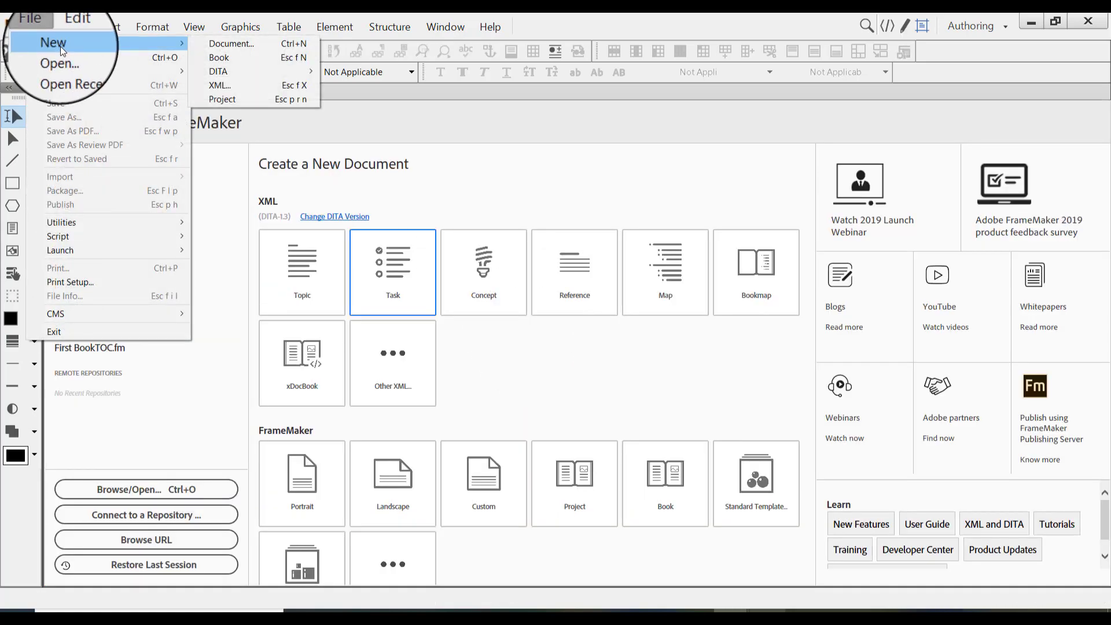
click(245, 60)
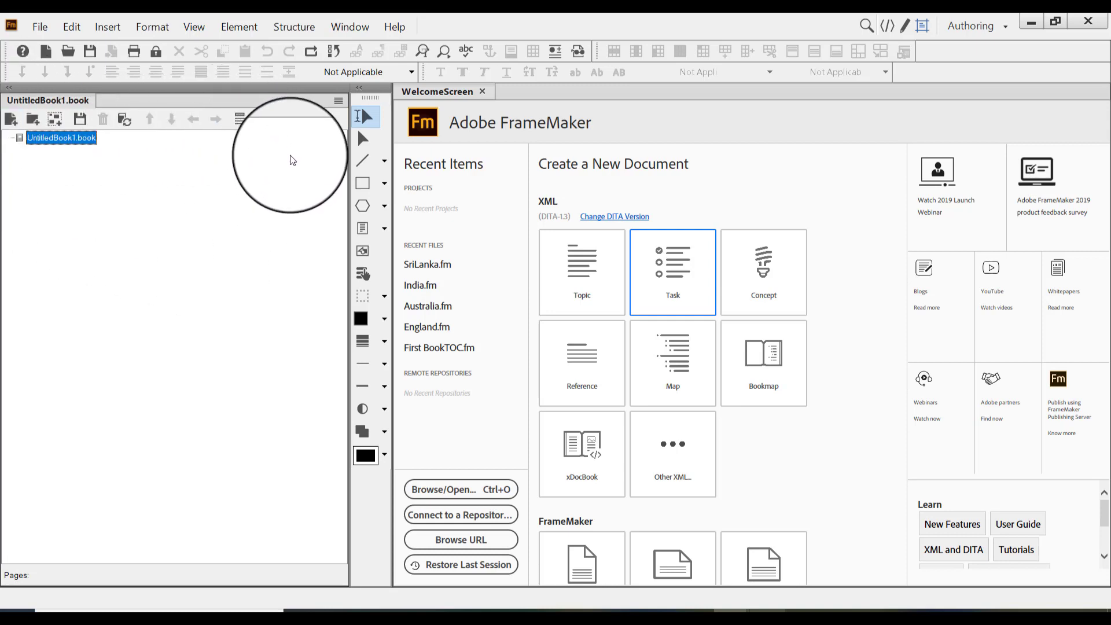
Add the Australia, England, India and SriLanka documents from the FM Book folder on the Desktop to the book, leaving out the backup files
click(10, 122)
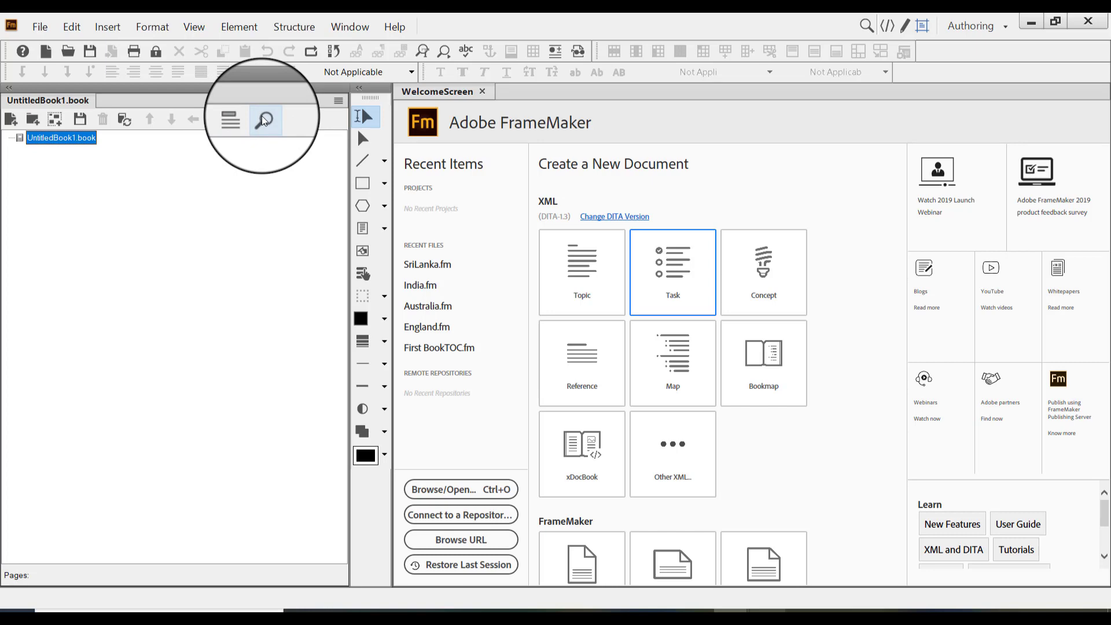
click(14, 120)
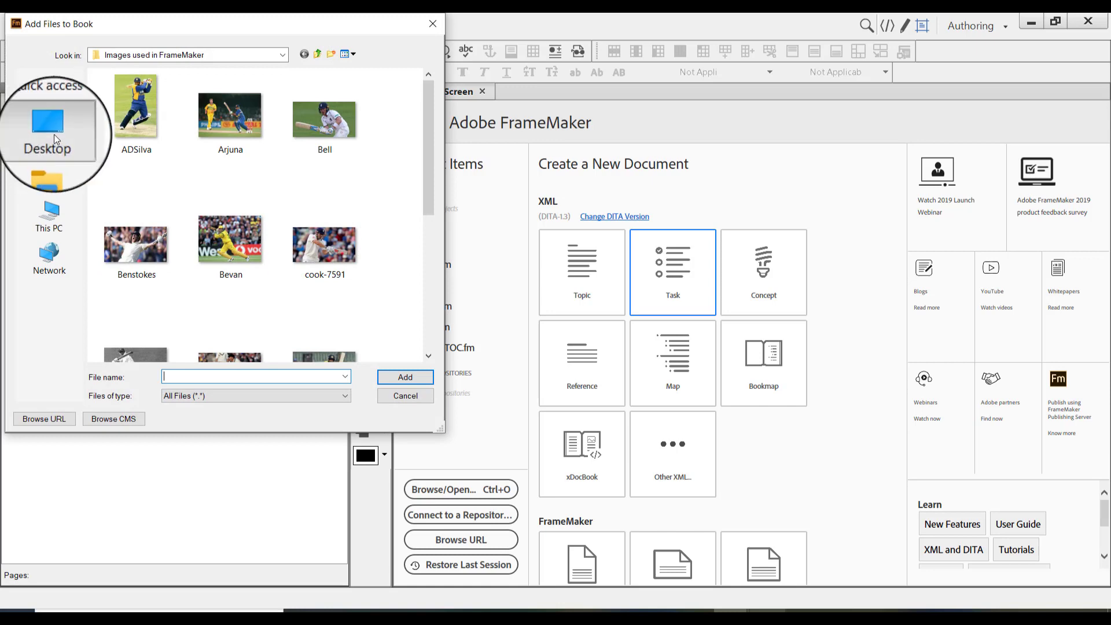
click(54, 135)
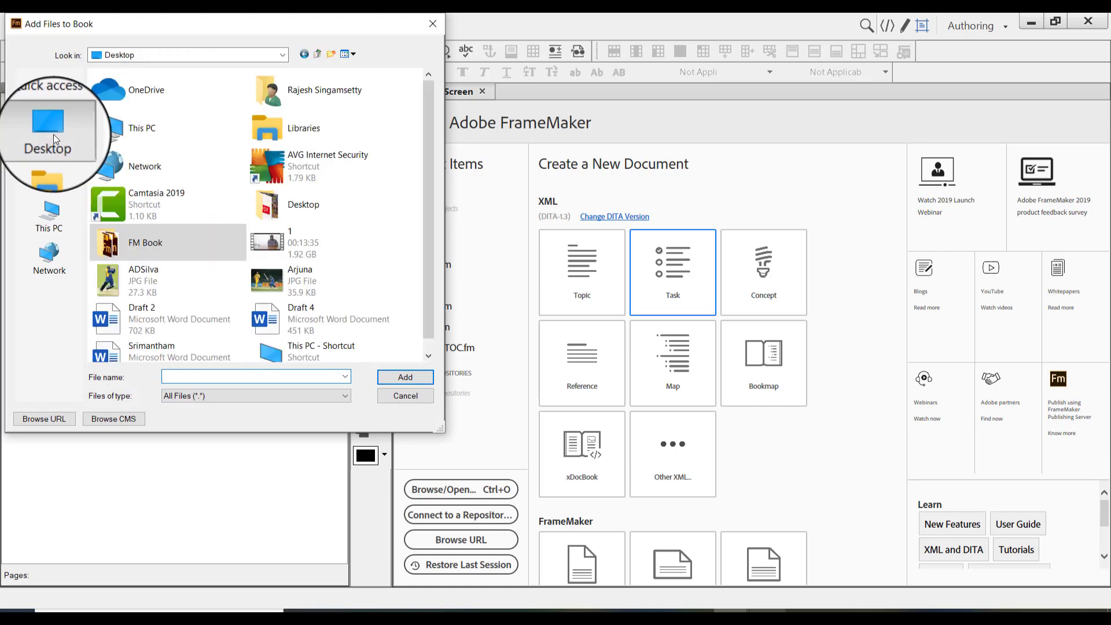
double_click(158, 244)
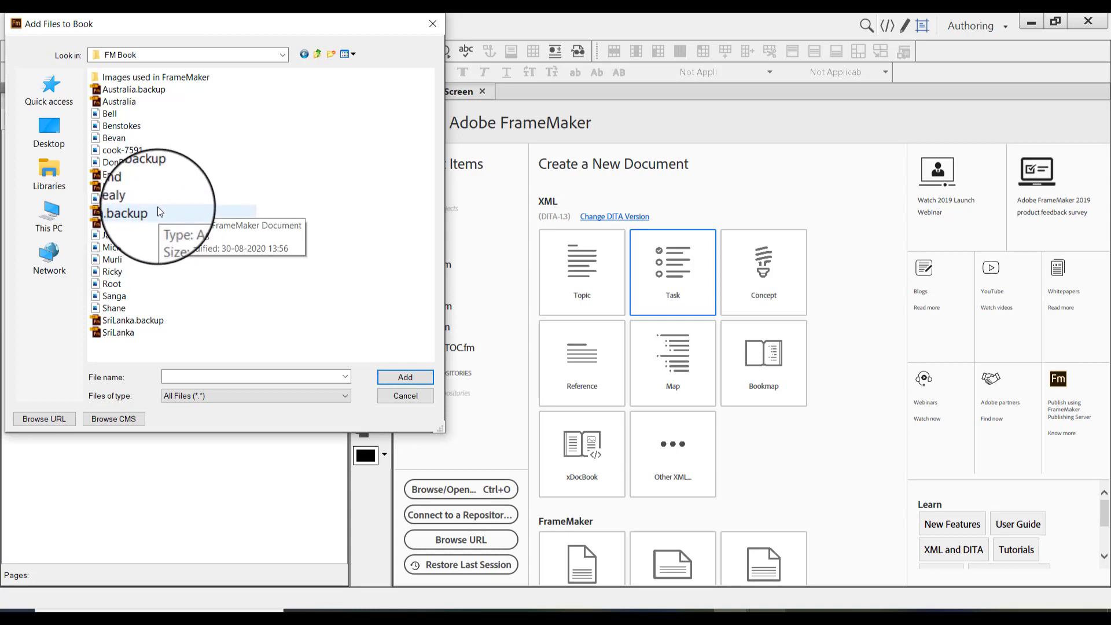
click(148, 99)
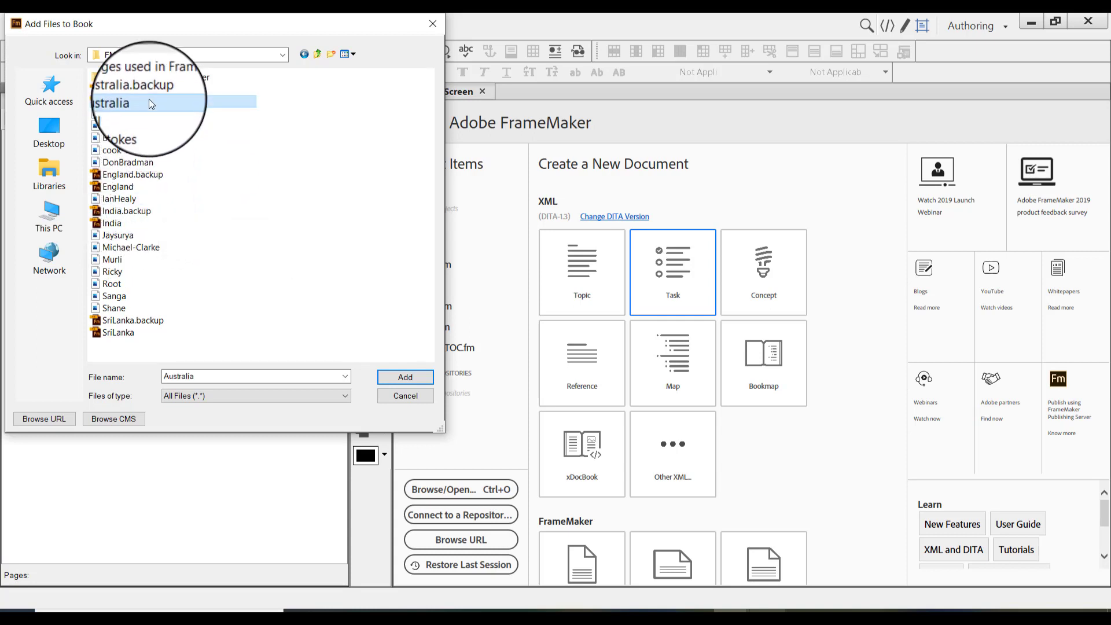
ctrl+click(146, 184)
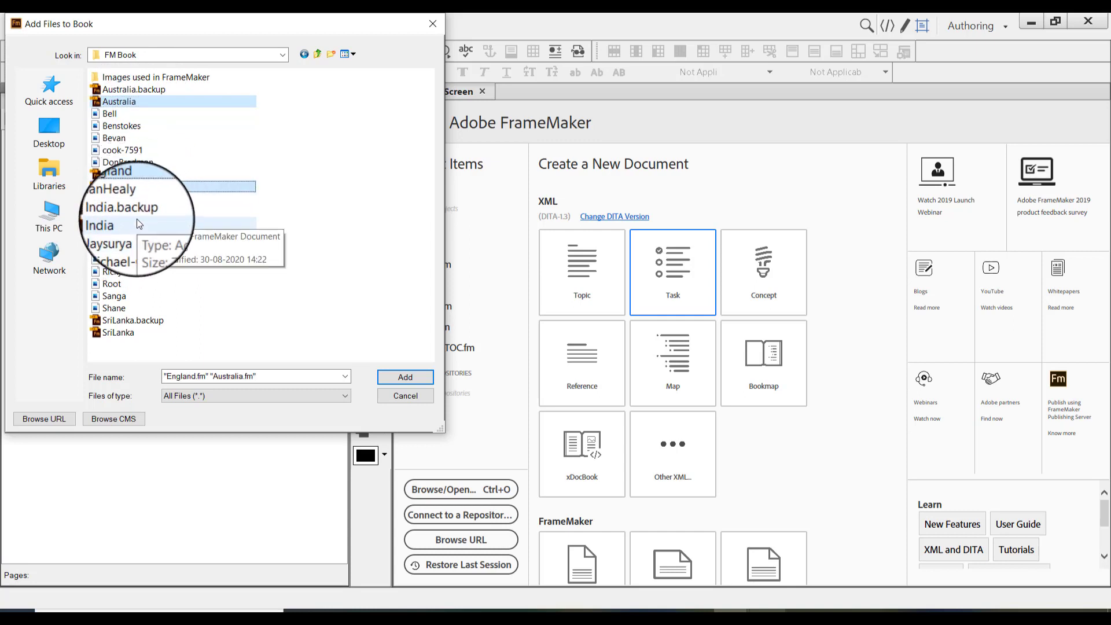
ctrl+click(138, 223)
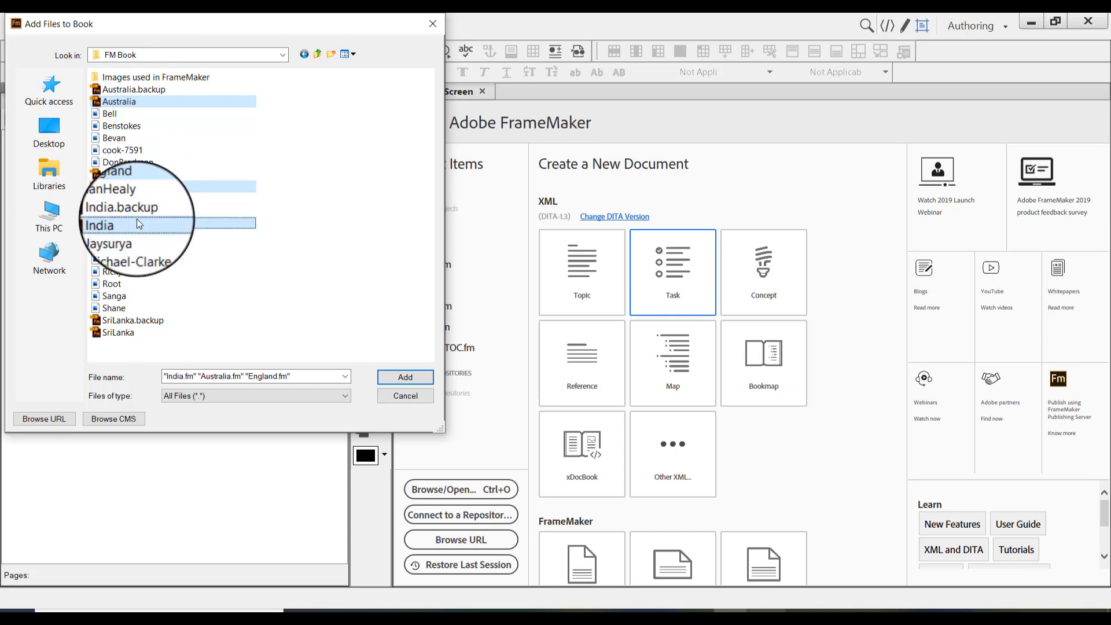
ctrl+click(132, 334)
click(405, 376)
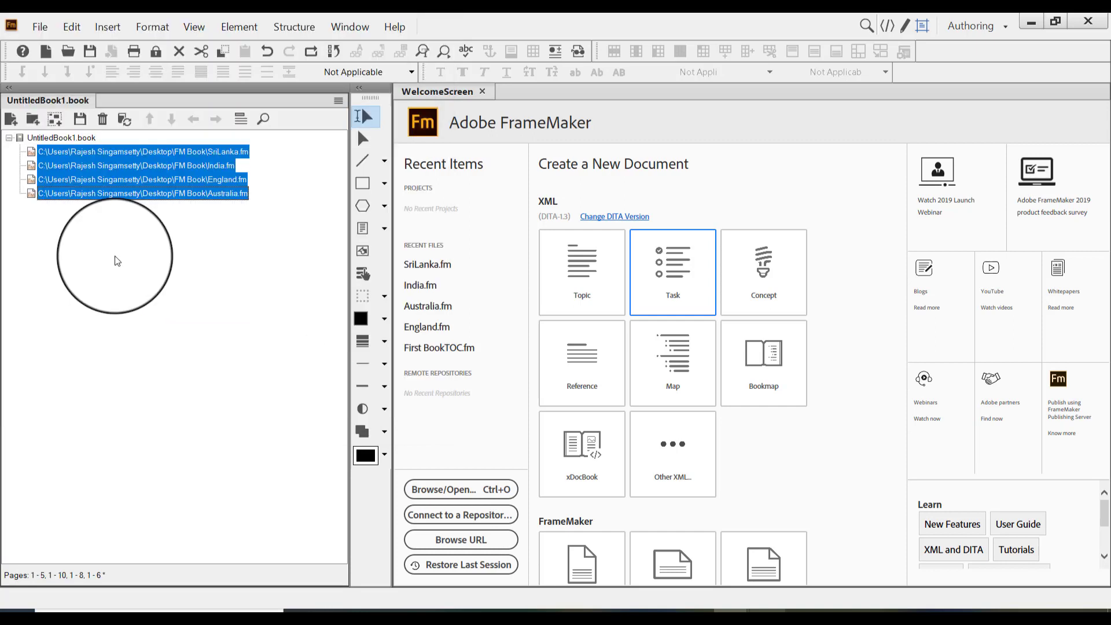
Go through the four file entries and switch the book list from file paths to heading text
click(176, 152)
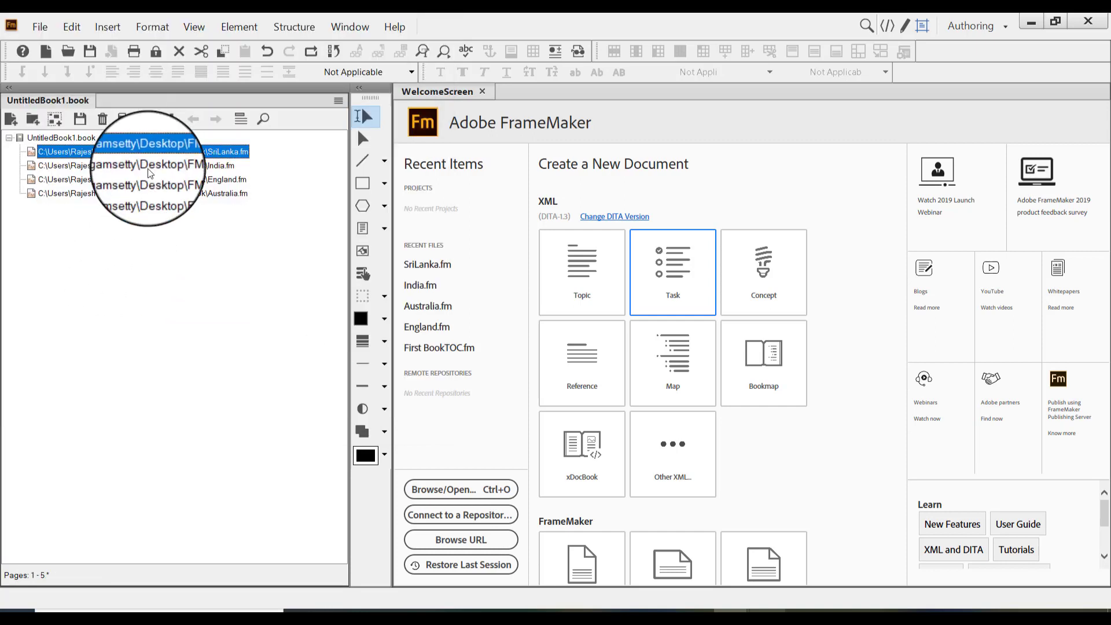
key(Down)
key(Down)
key(Down)
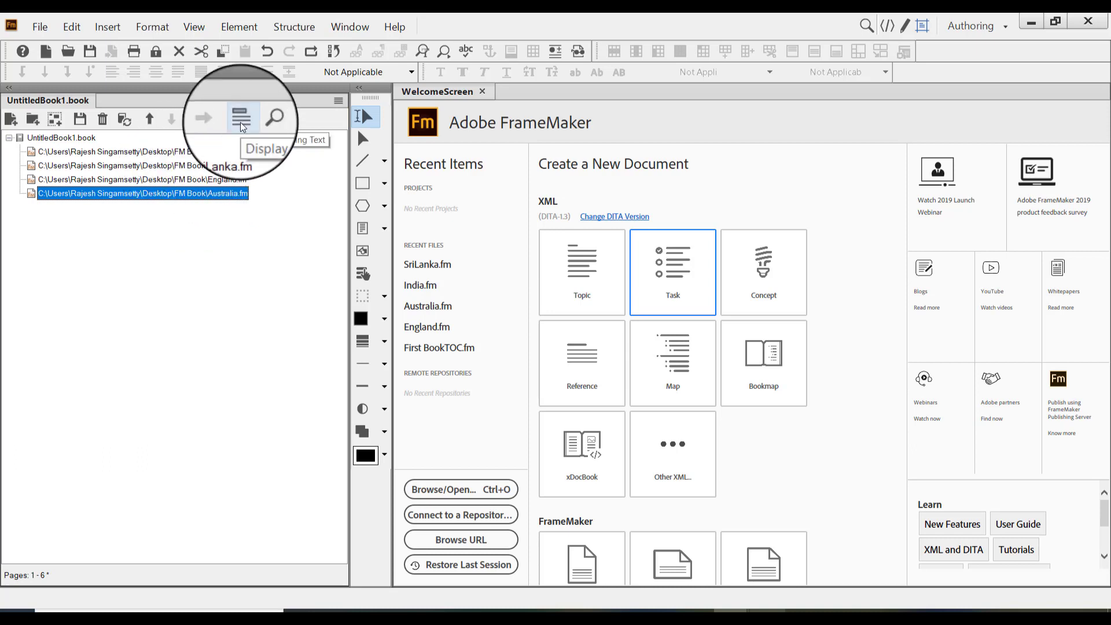
click(70, 152)
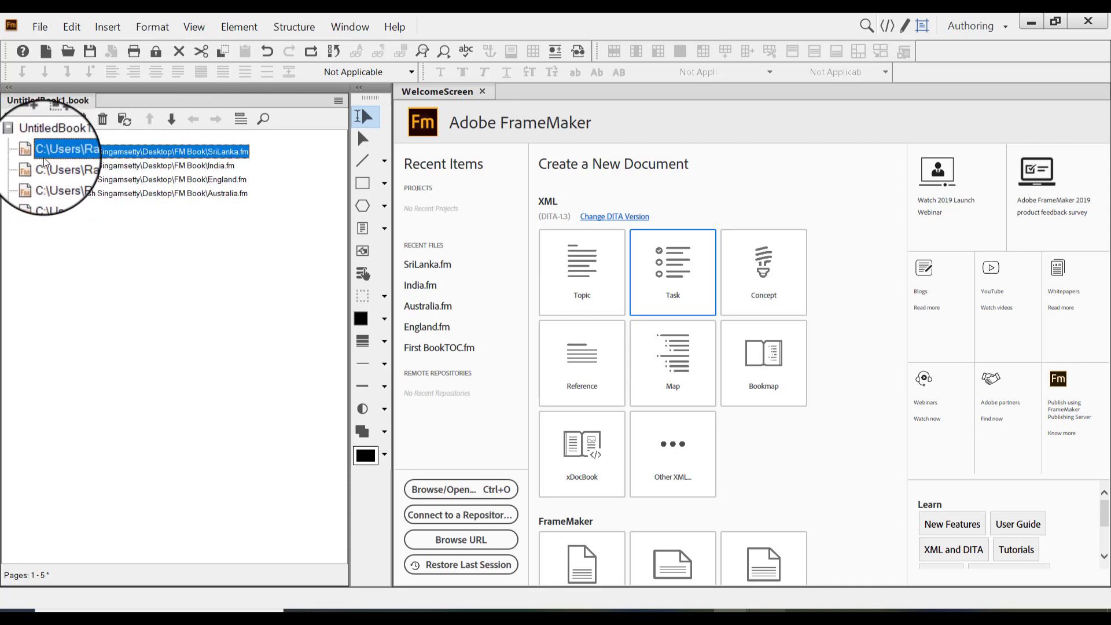
click(238, 120)
Examine the chapter numbers and titles of the four entries in the book list
click(157, 165)
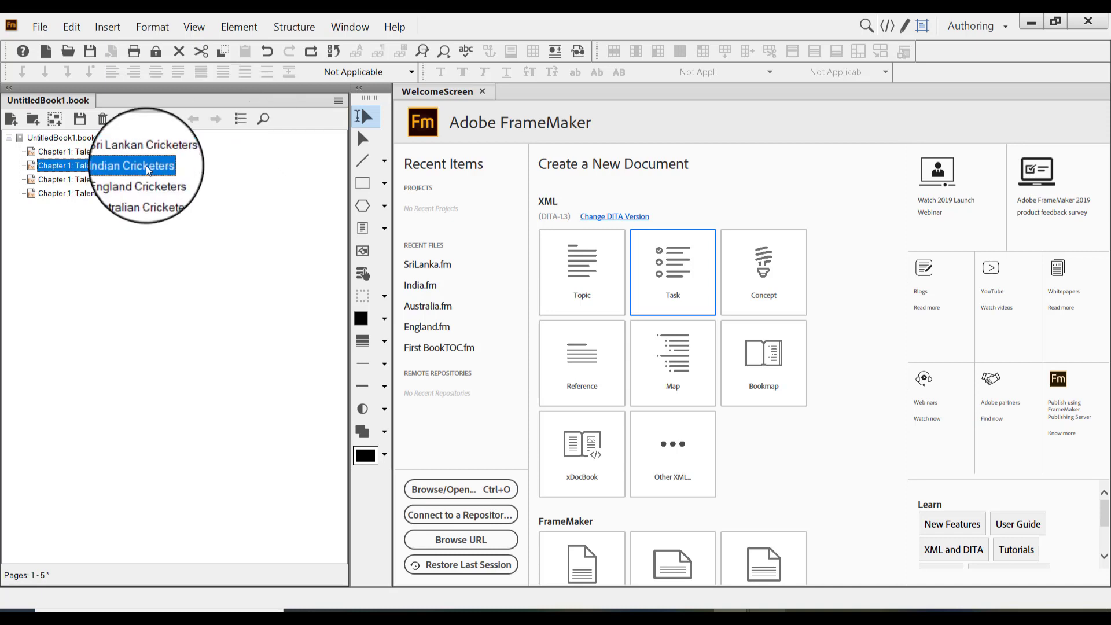
click(155, 152)
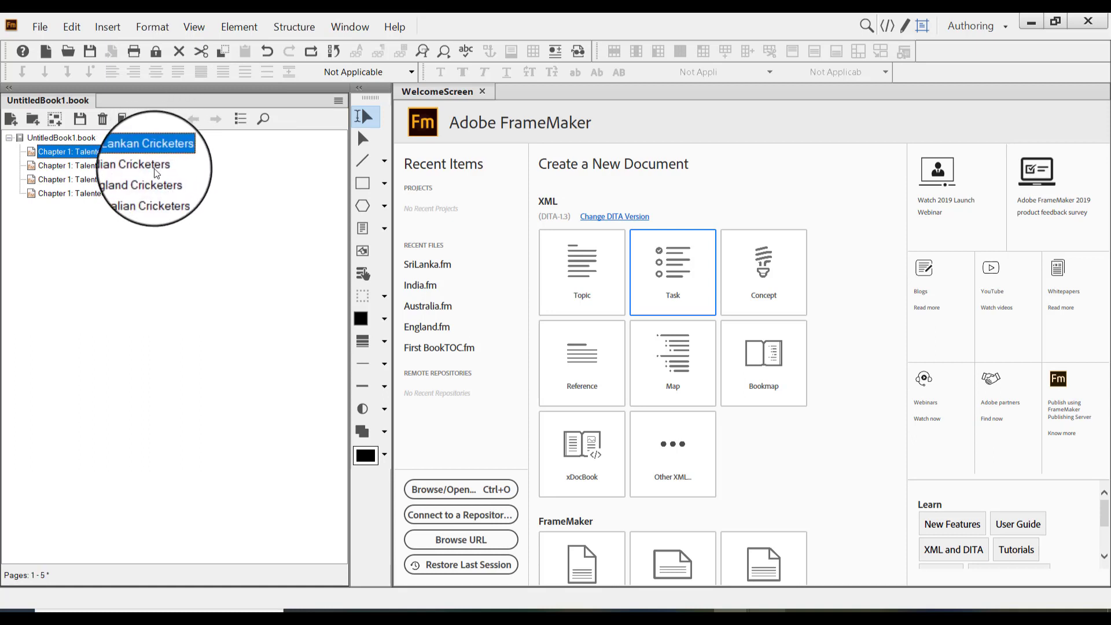
click(156, 166)
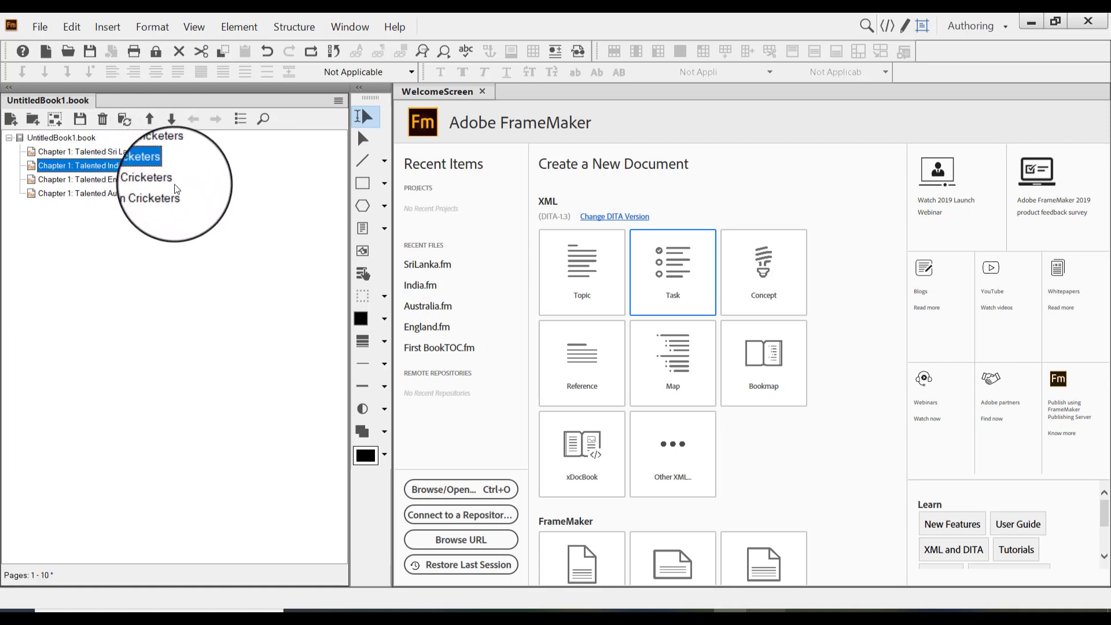
click(166, 180)
click(164, 194)
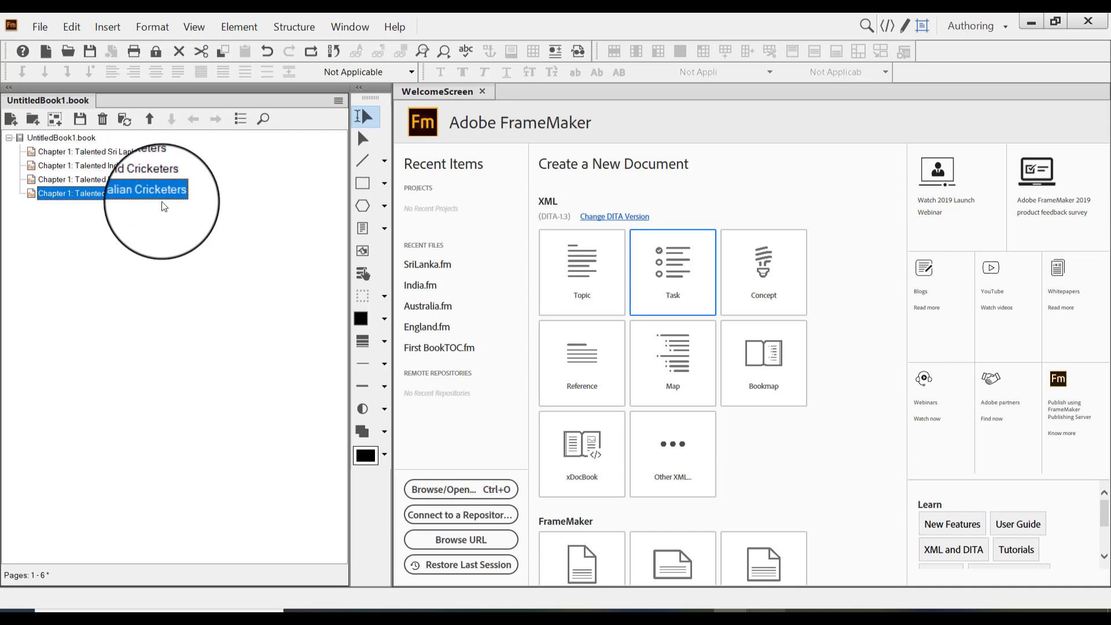
click(101, 152)
click(93, 166)
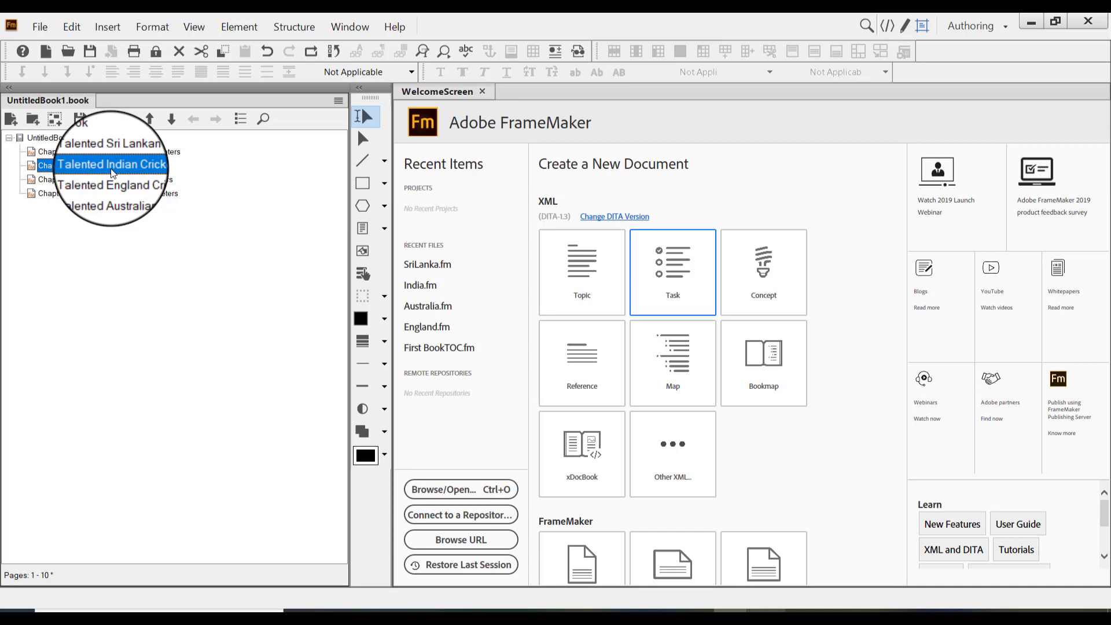
click(115, 154)
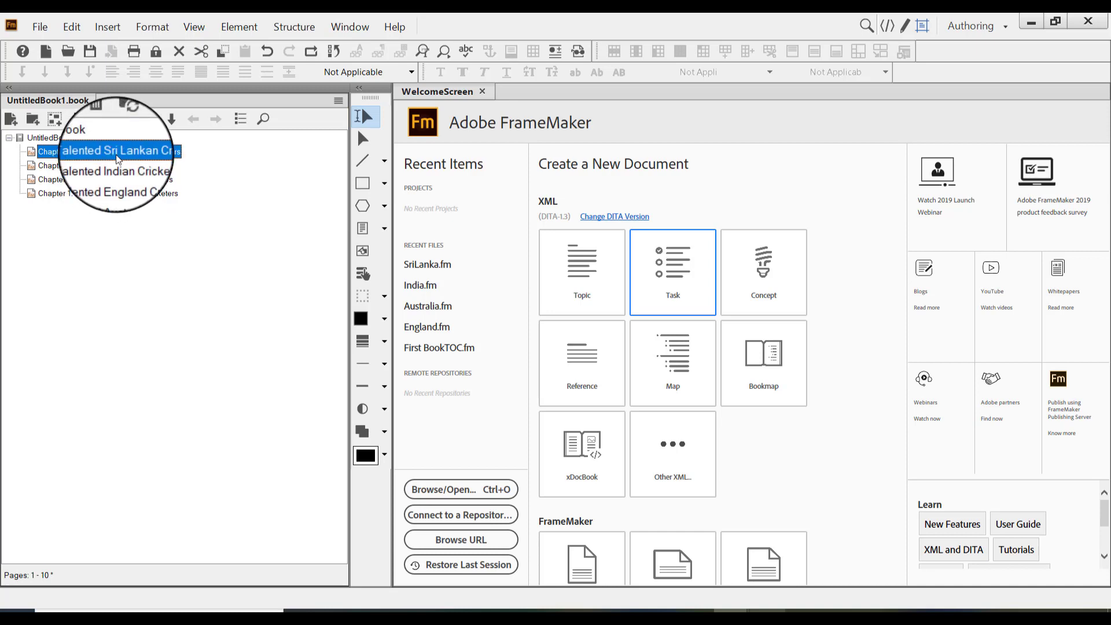
click(115, 168)
Check the page range of the Sri Lankan, Indian, England and Australian chapters one after another
click(105, 155)
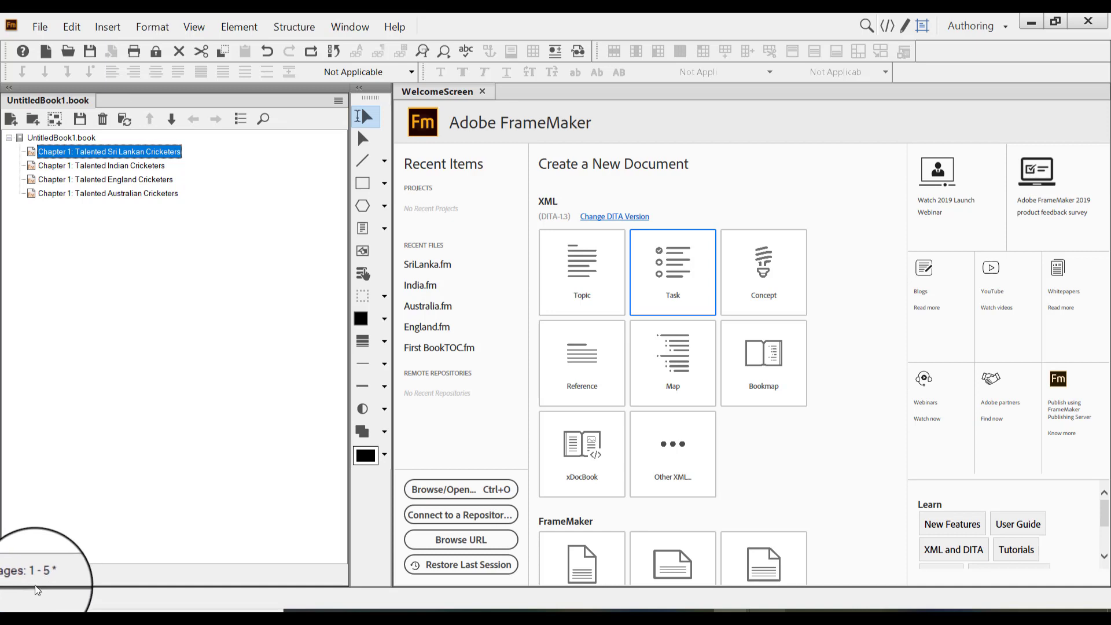
click(130, 165)
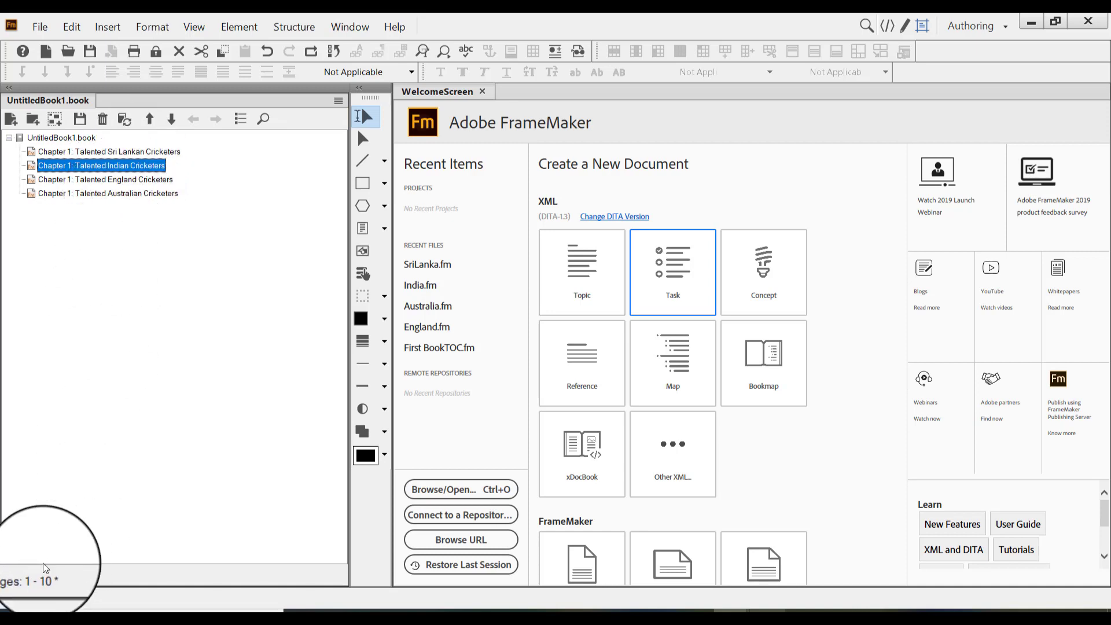
click(106, 183)
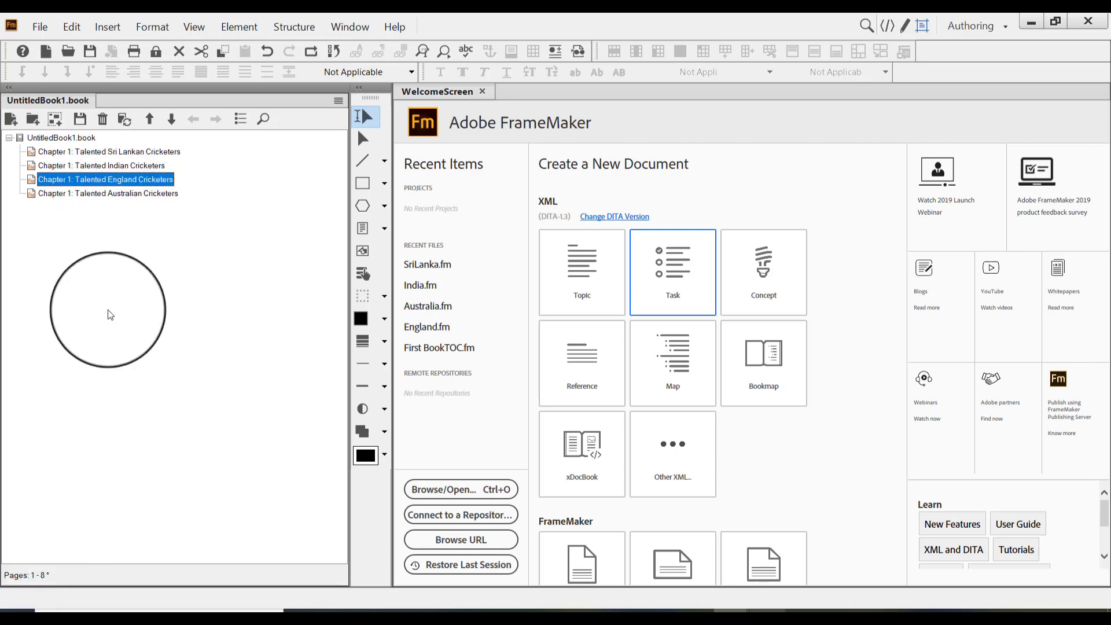
click(107, 194)
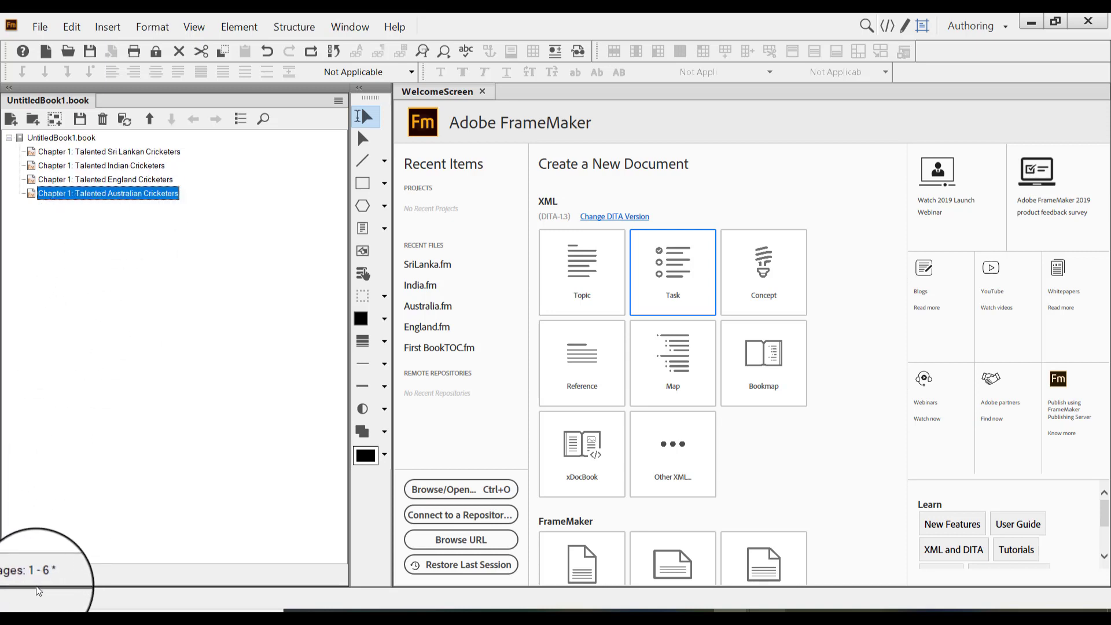
Set the Sri Lankan chapter's numbering to start at chapter 1 and first page 1, both in numeric format
click(115, 152)
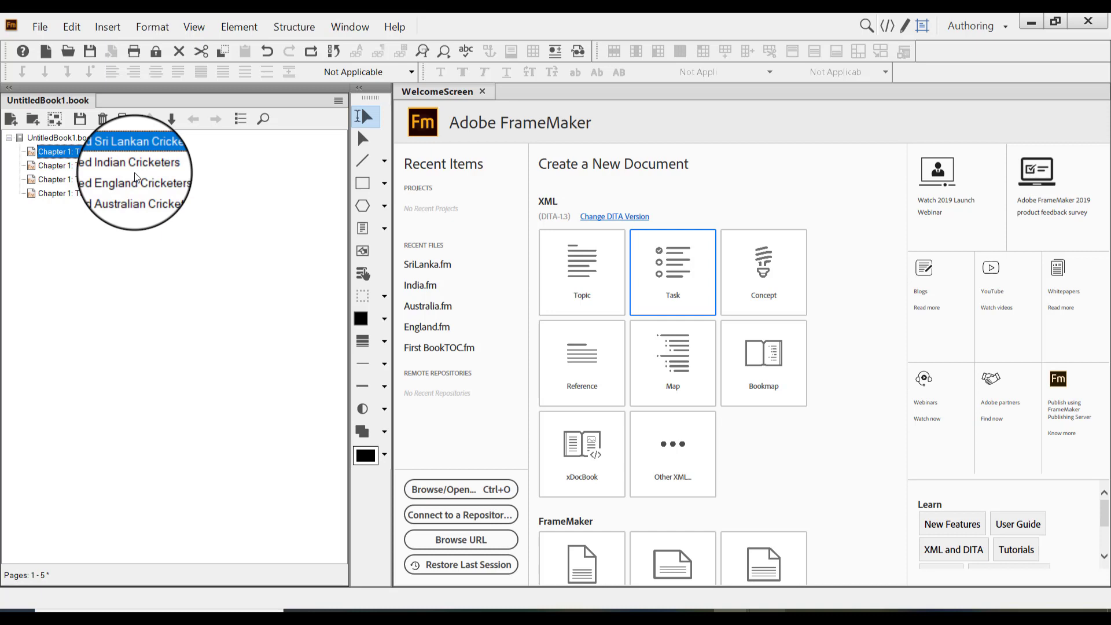
right_click(95, 151)
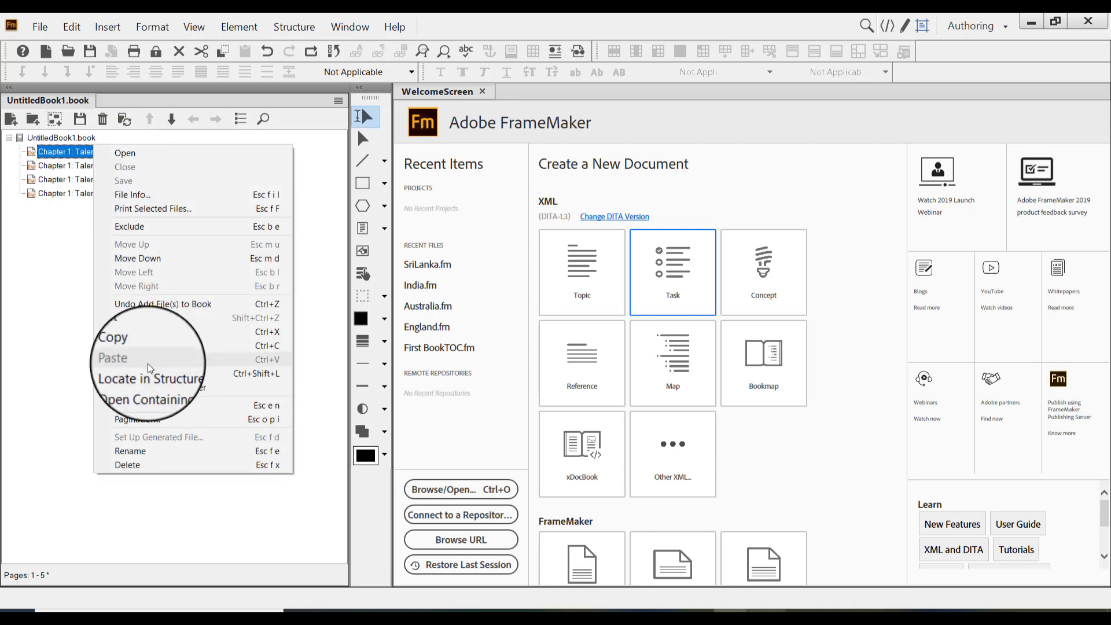
click(144, 407)
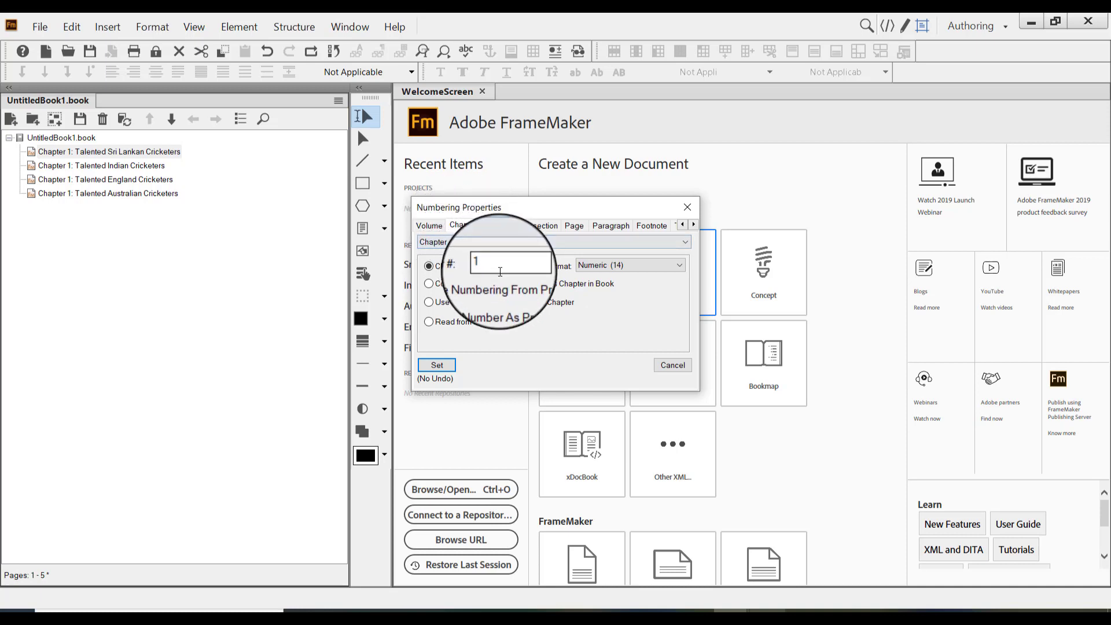
click(473, 268)
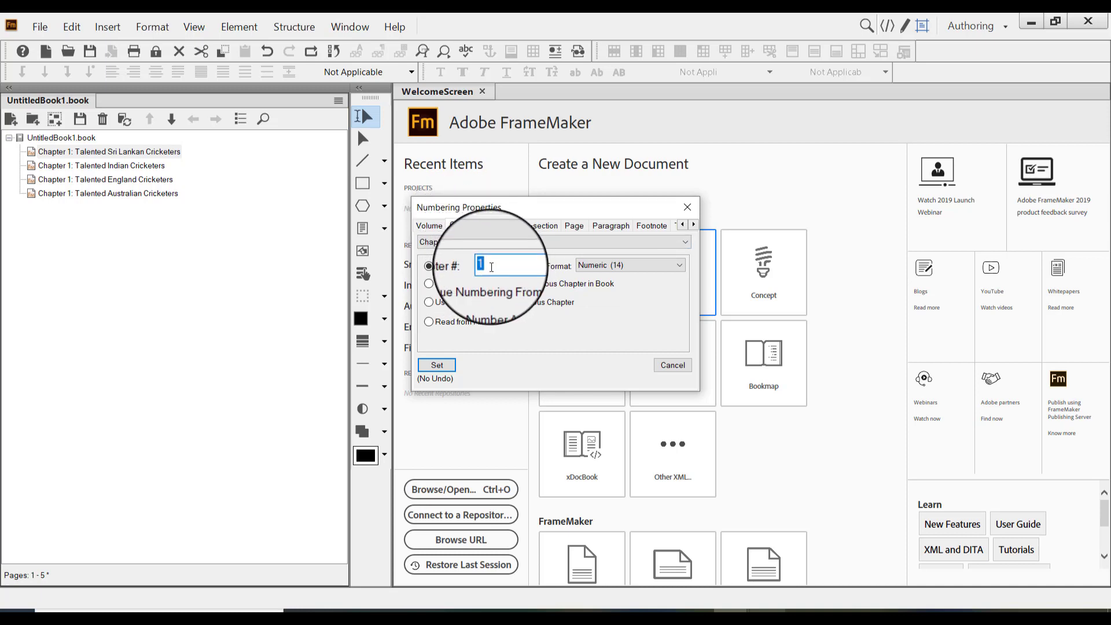
click(574, 226)
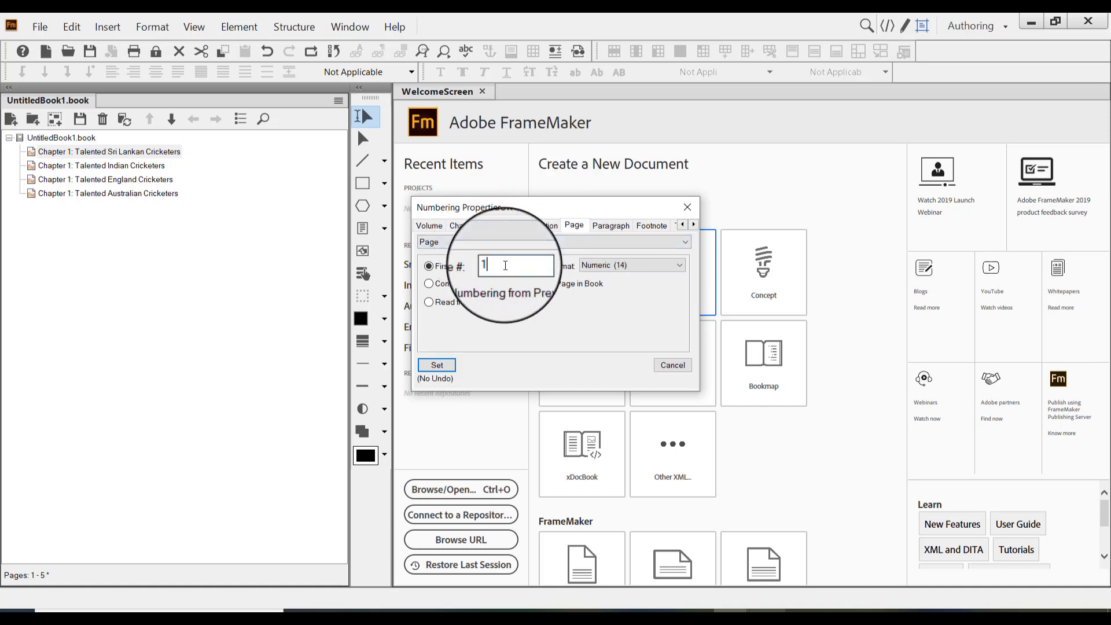
drag(503, 265, 483, 265)
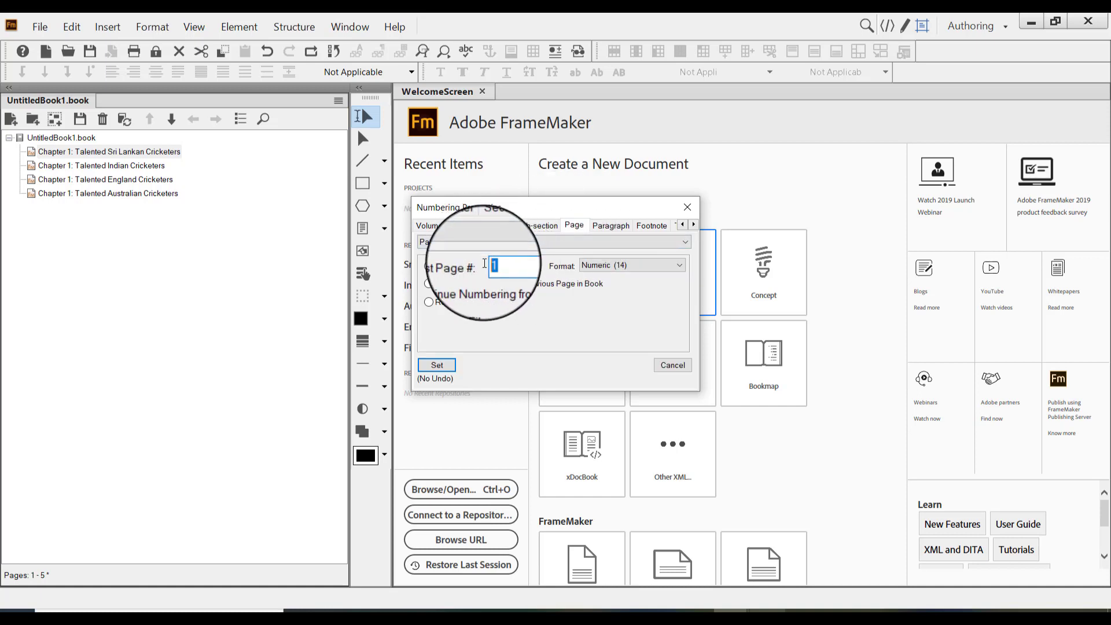
click(437, 364)
click(649, 325)
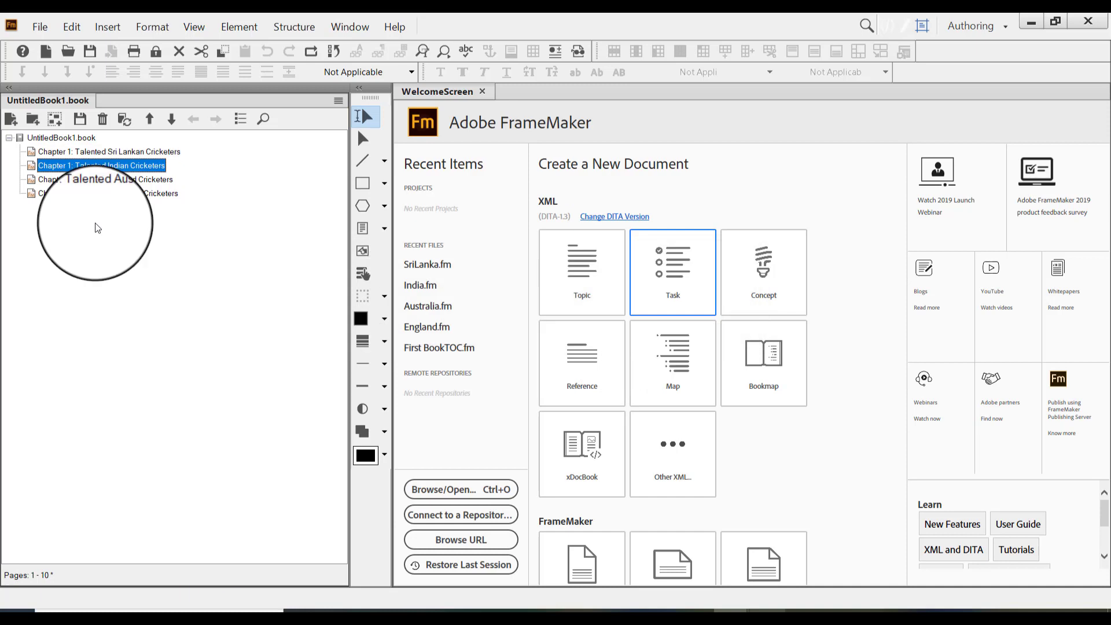
Set the Indian chapter's page and chapter numbering to continue from the previous page and chapter in the book
right_click(112, 168)
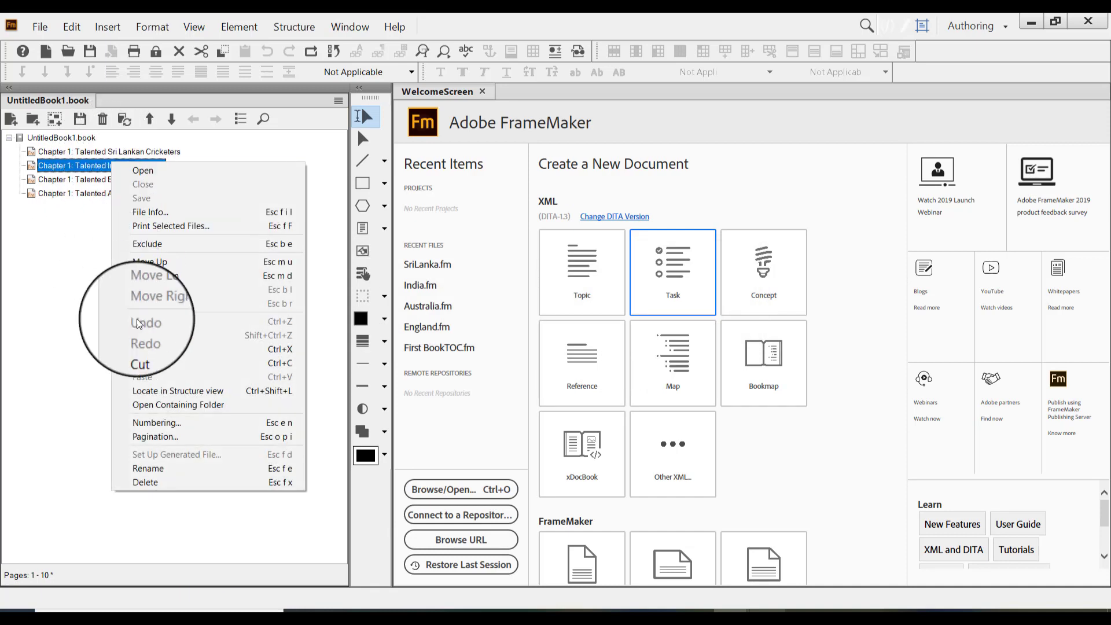
click(176, 425)
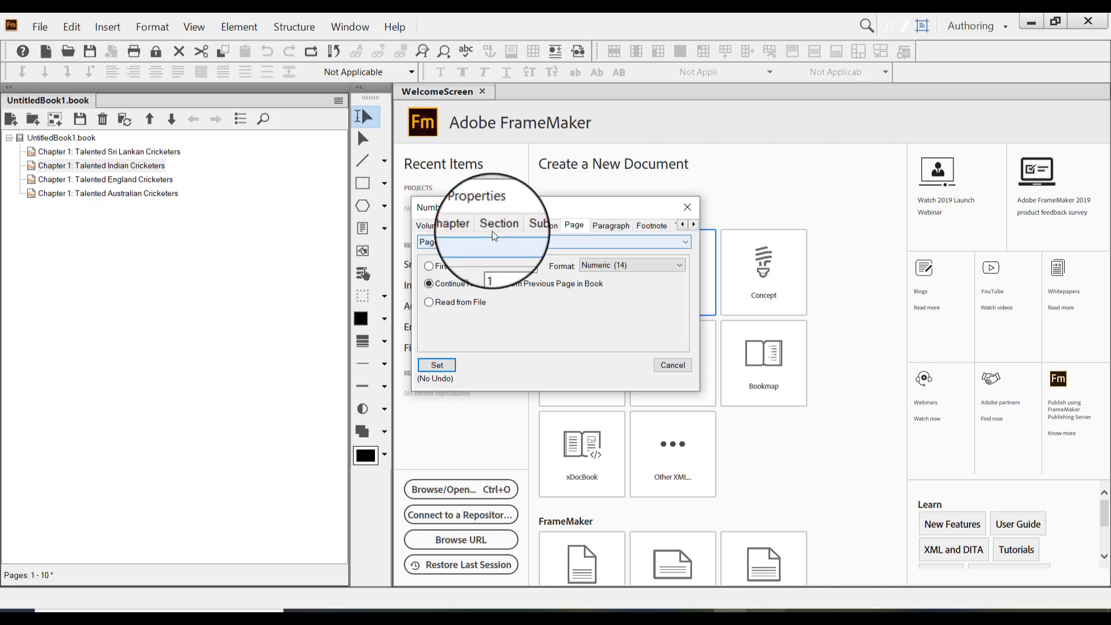
click(463, 225)
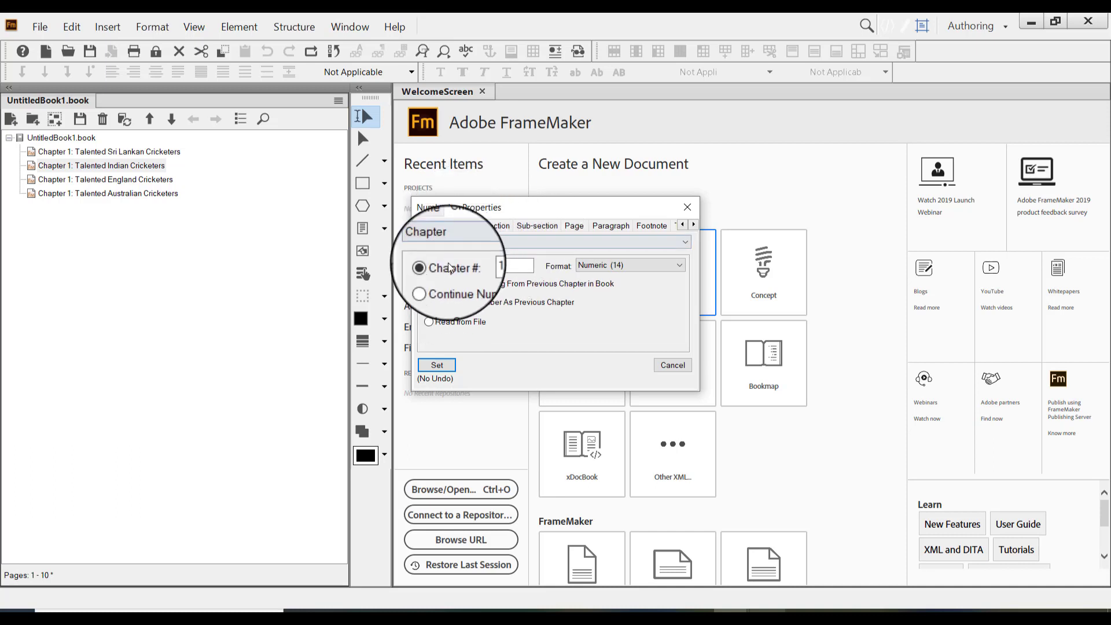
click(431, 284)
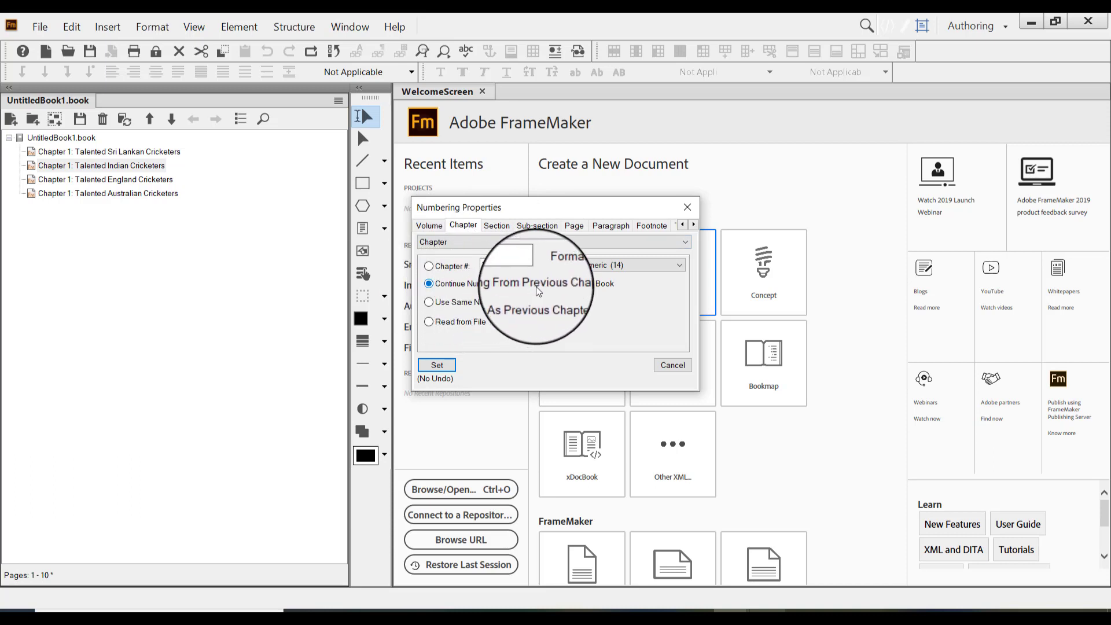
click(434, 364)
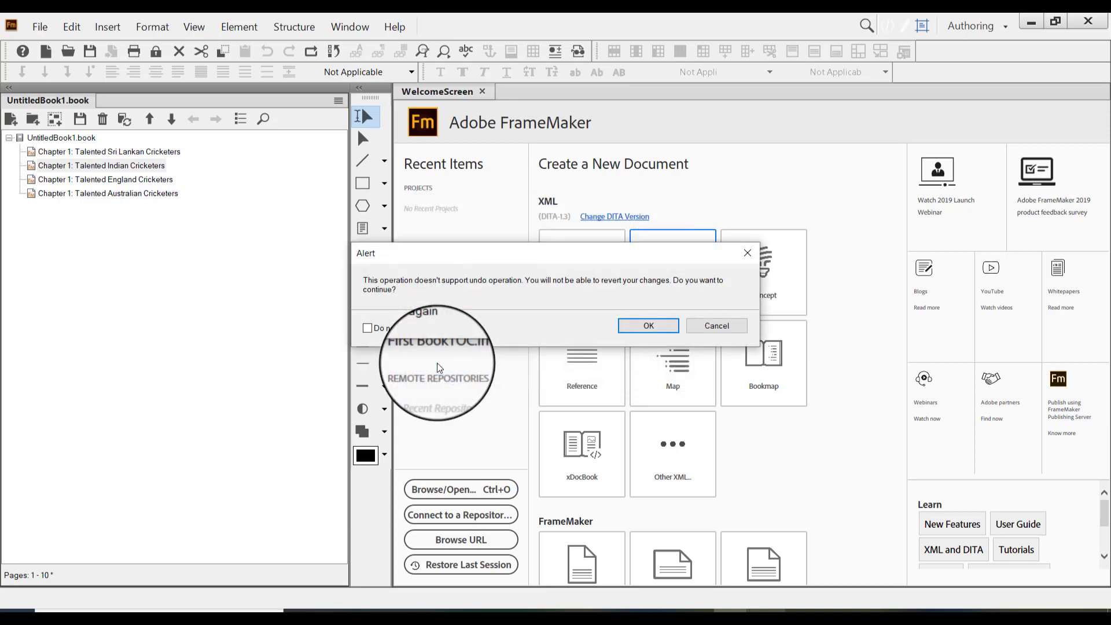
click(626, 322)
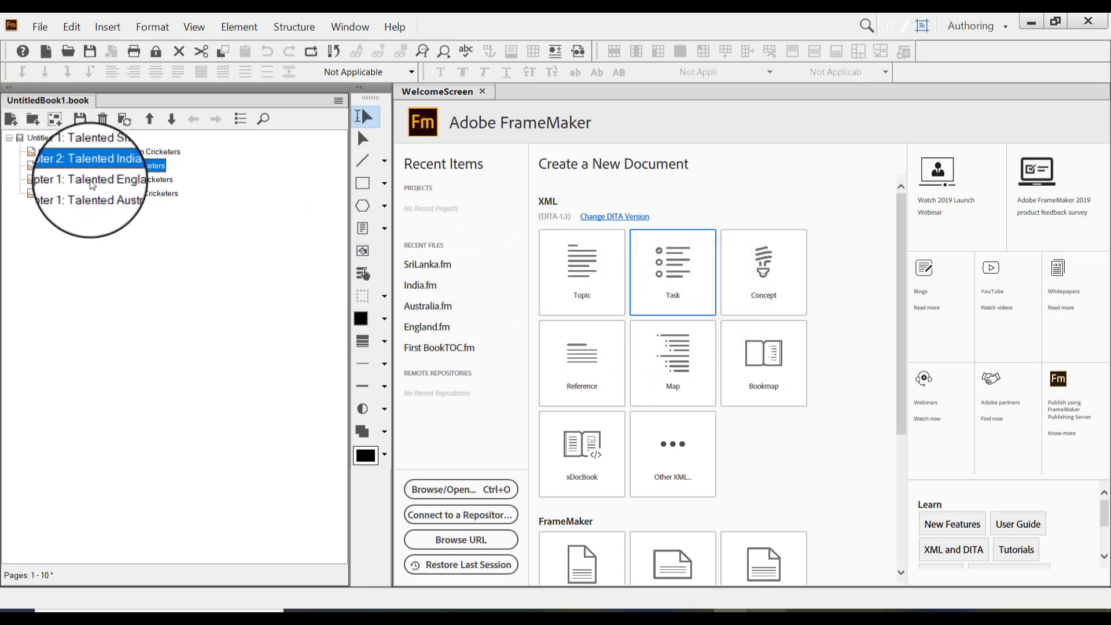
Set the England chapter's chapter and page numbering to continue from the previous chapter and page in the book
click(90, 179)
right_click(89, 179)
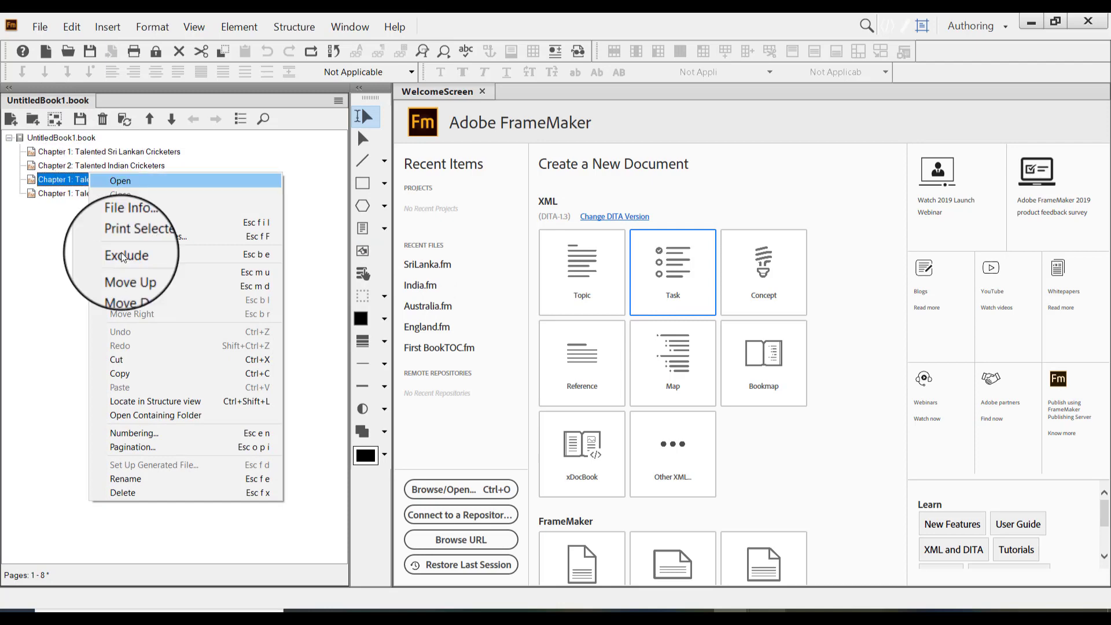
click(172, 431)
click(429, 284)
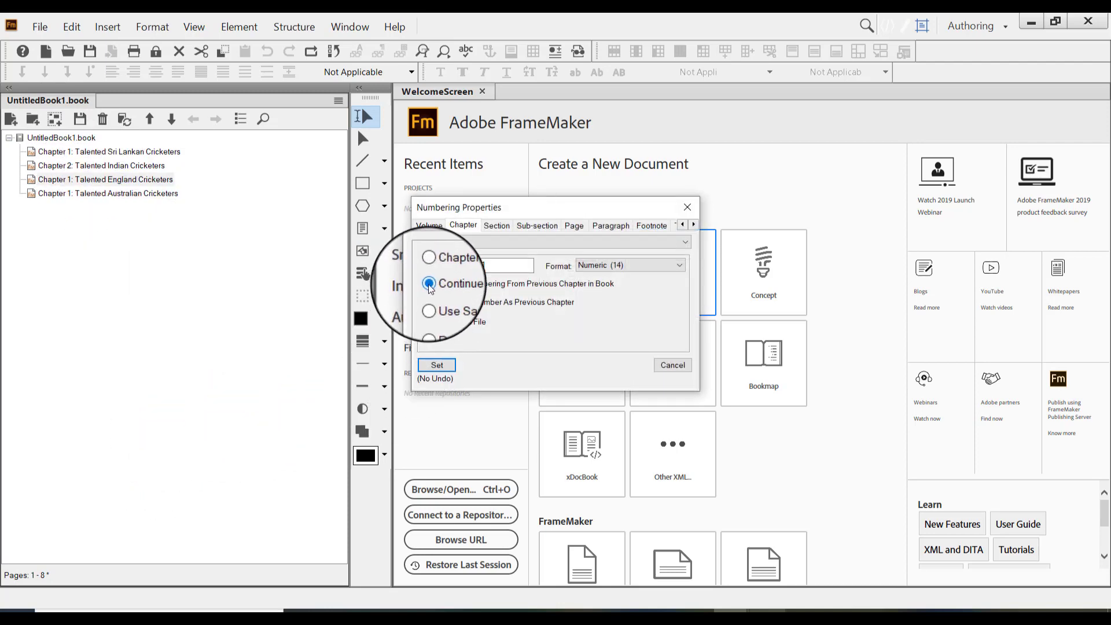
click(574, 225)
click(429, 284)
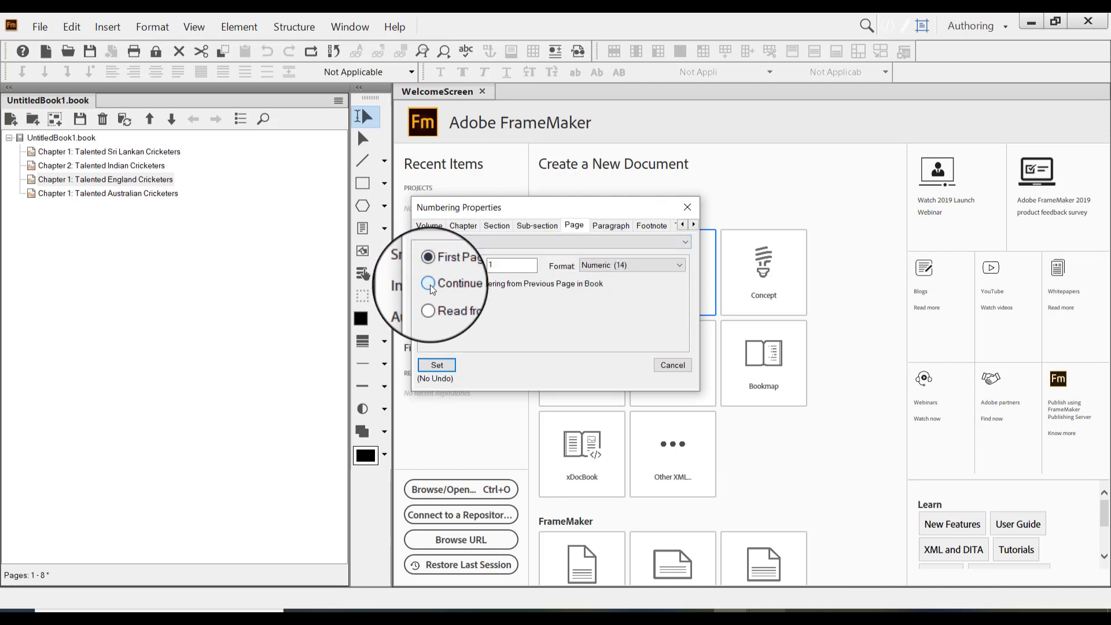
click(429, 368)
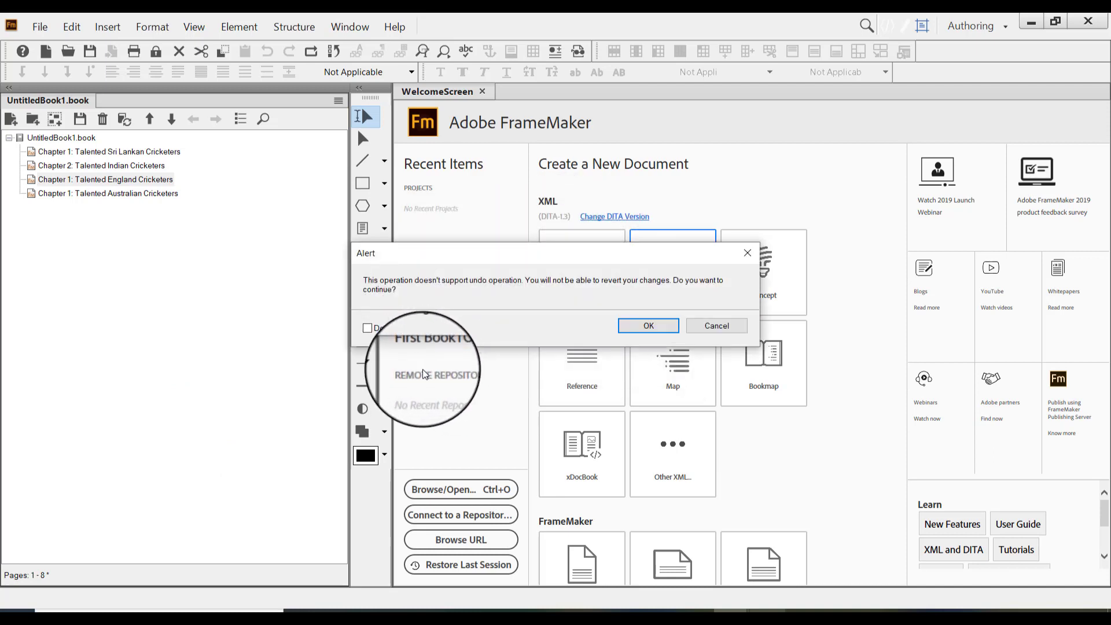
click(637, 329)
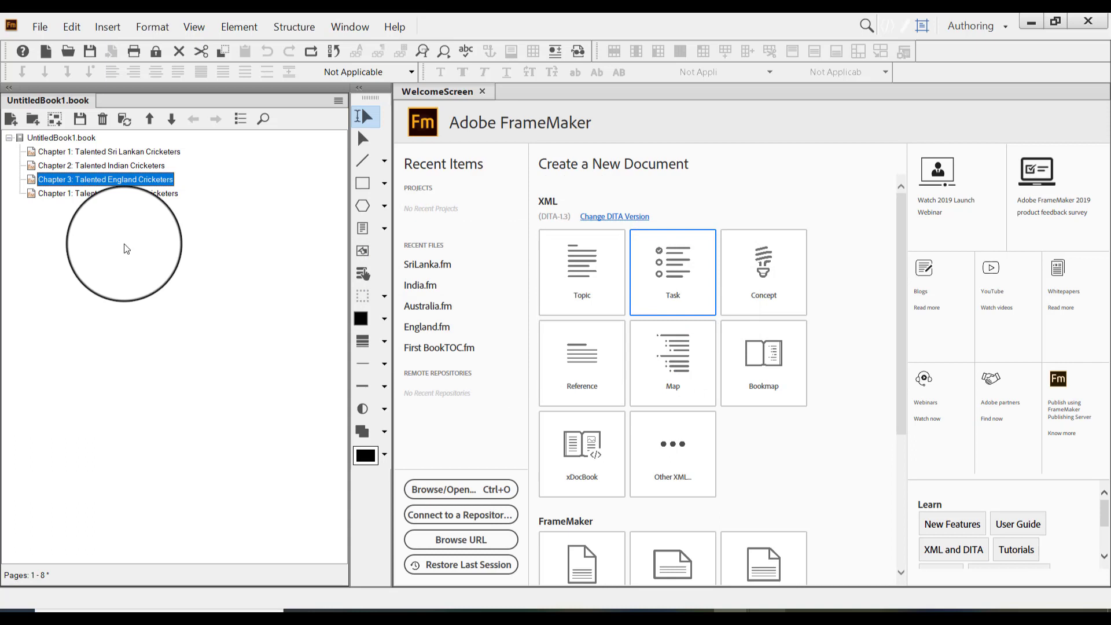
Set the Australian chapter's chapter and page numbering to continue from the previous chapter and page in the book
click(89, 193)
right_click(90, 194)
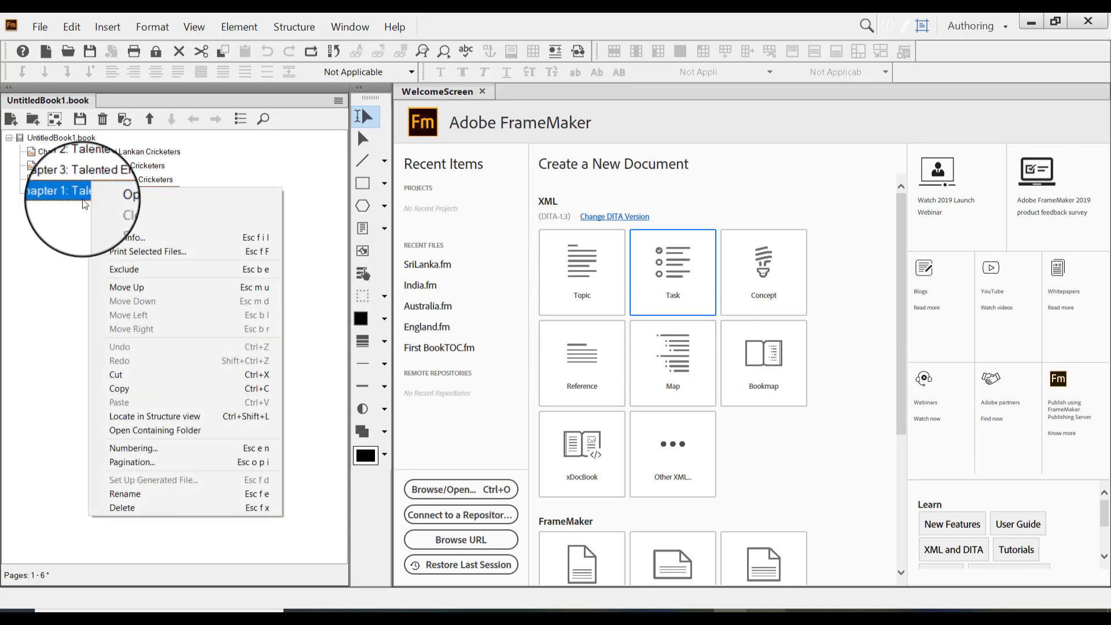
click(58, 222)
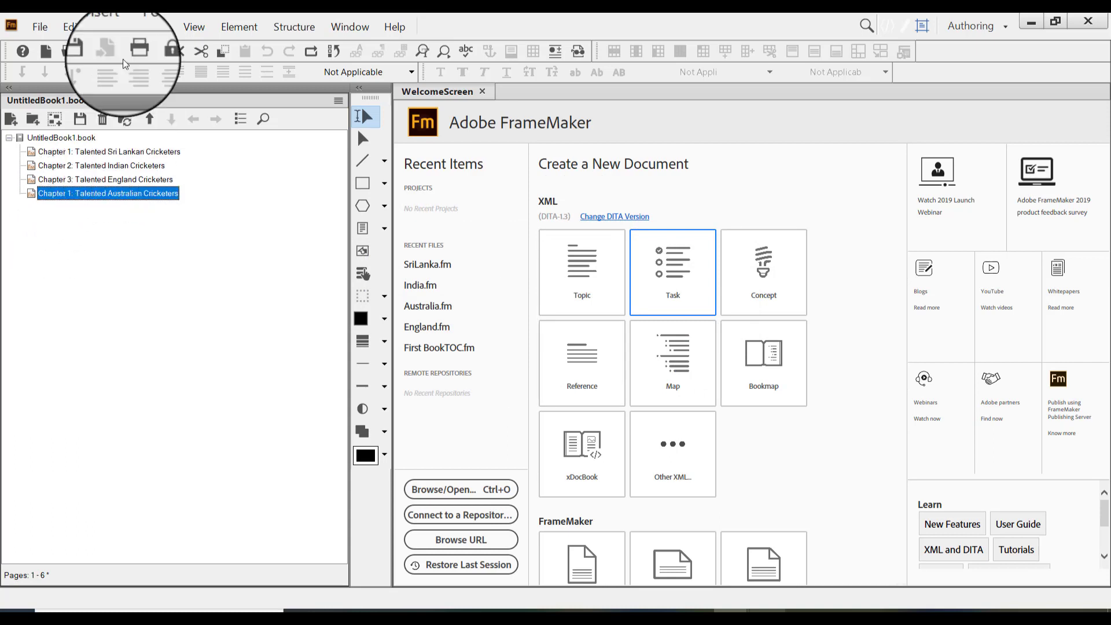
click(148, 27)
mouse_move(188, 59)
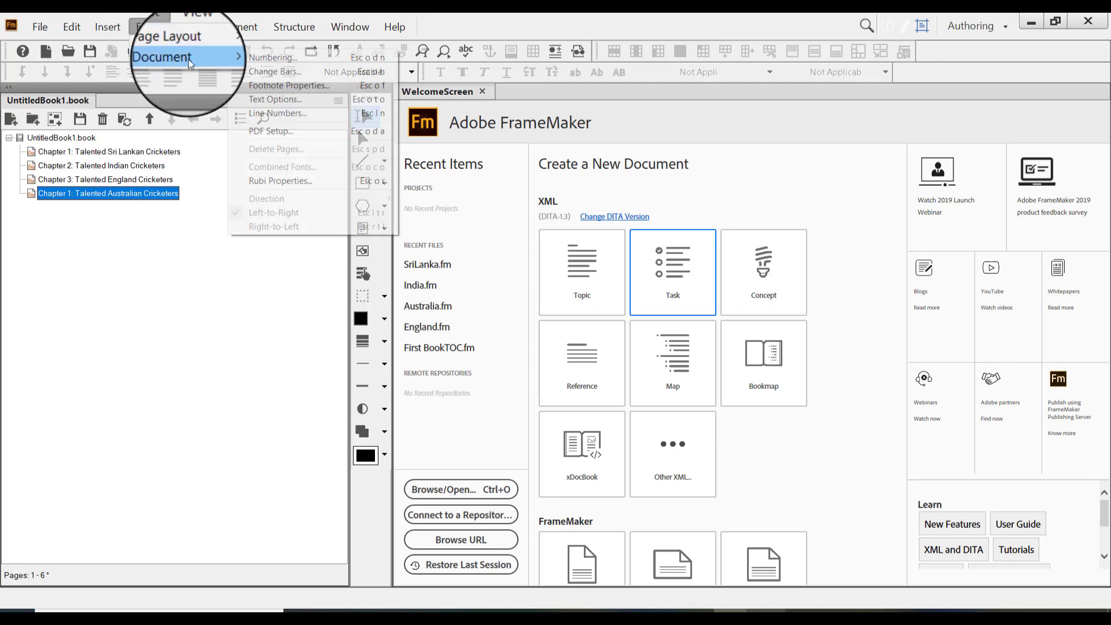
click(289, 58)
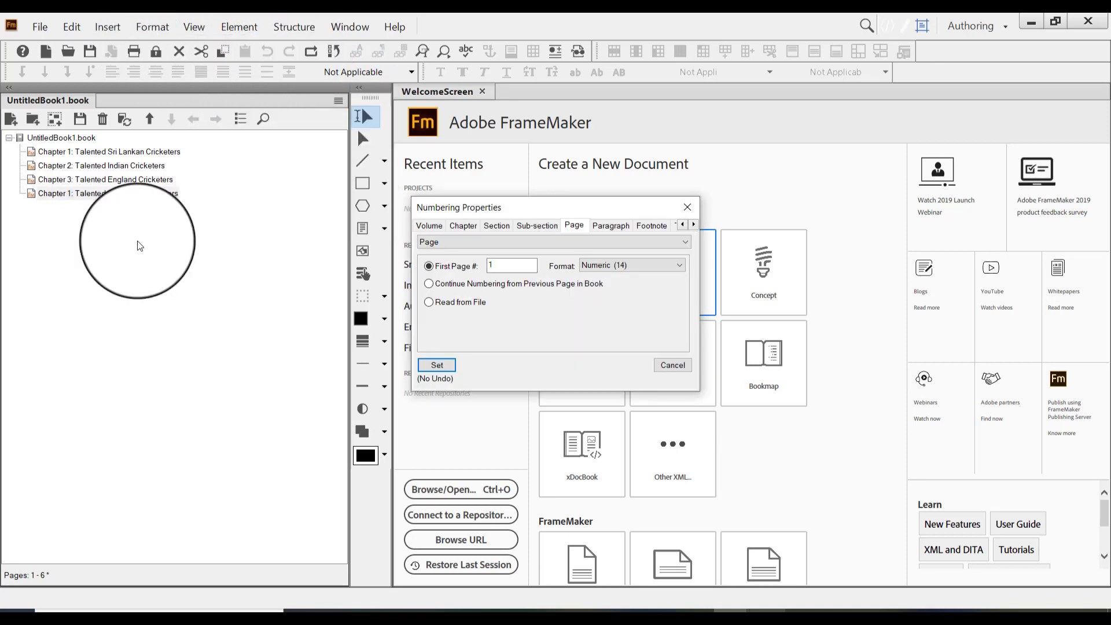
click(463, 225)
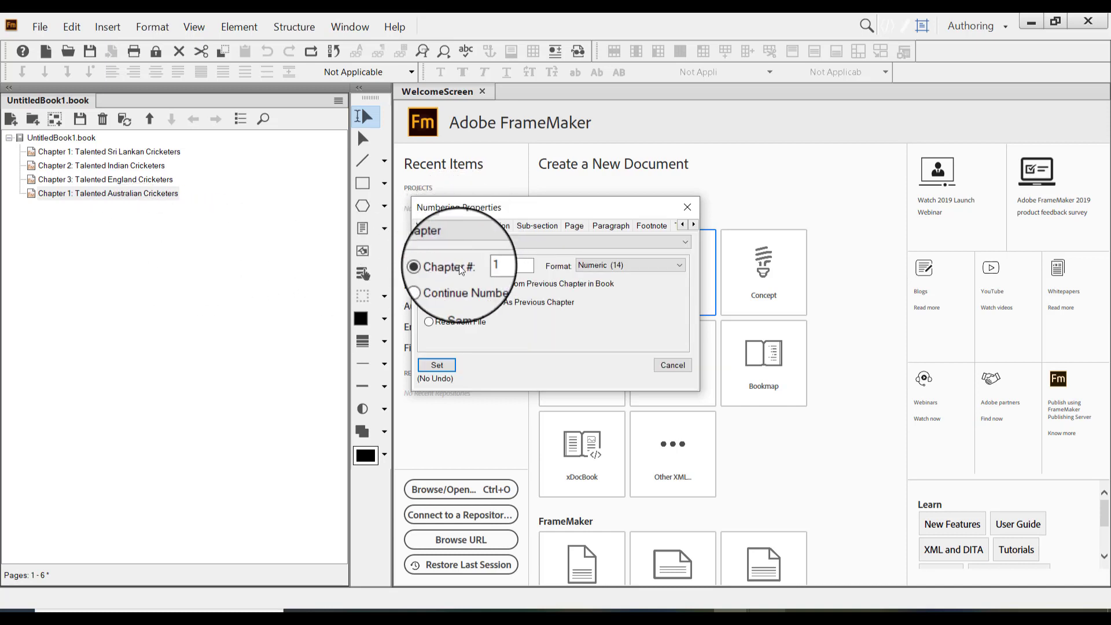
click(428, 284)
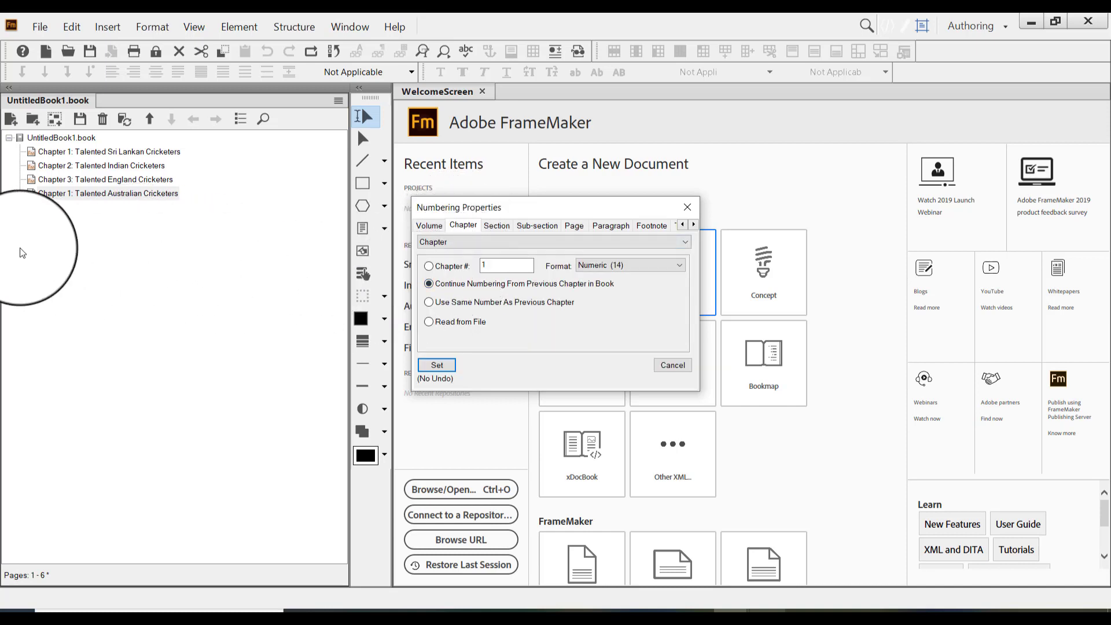
click(575, 226)
click(447, 285)
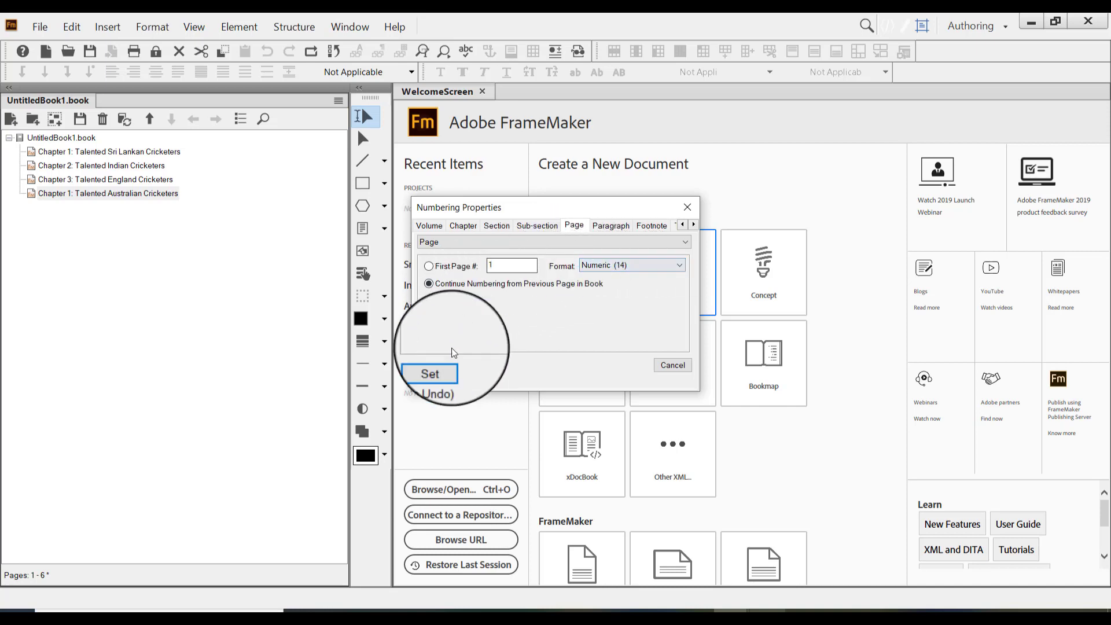
click(436, 363)
click(626, 331)
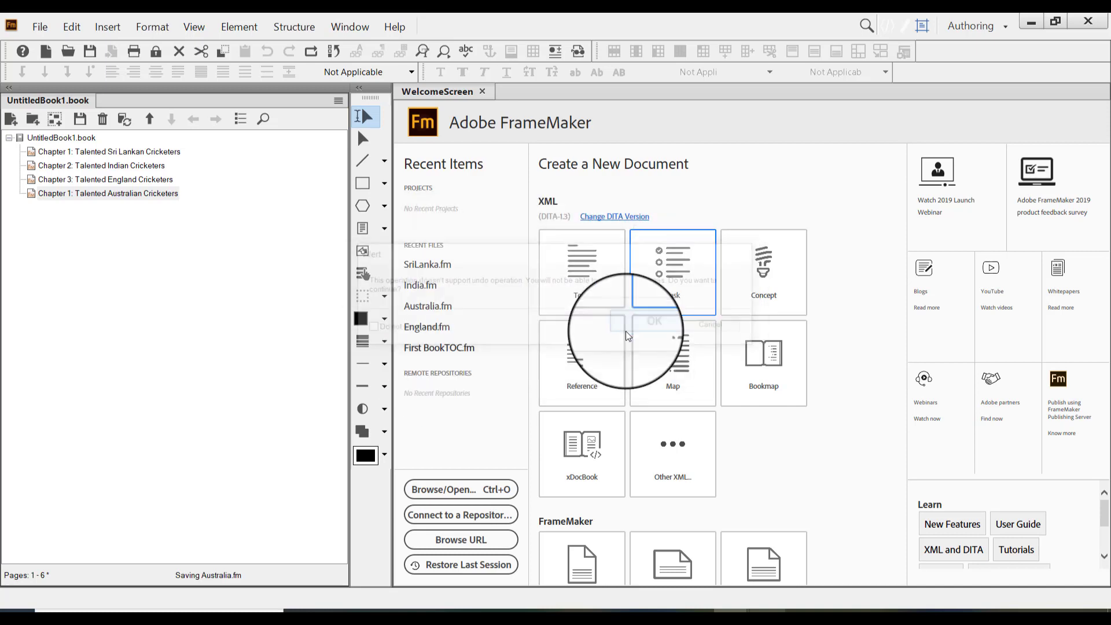
Check the updated chapter number and page range of each of the four chapters in order
click(101, 154)
click(103, 166)
click(111, 178)
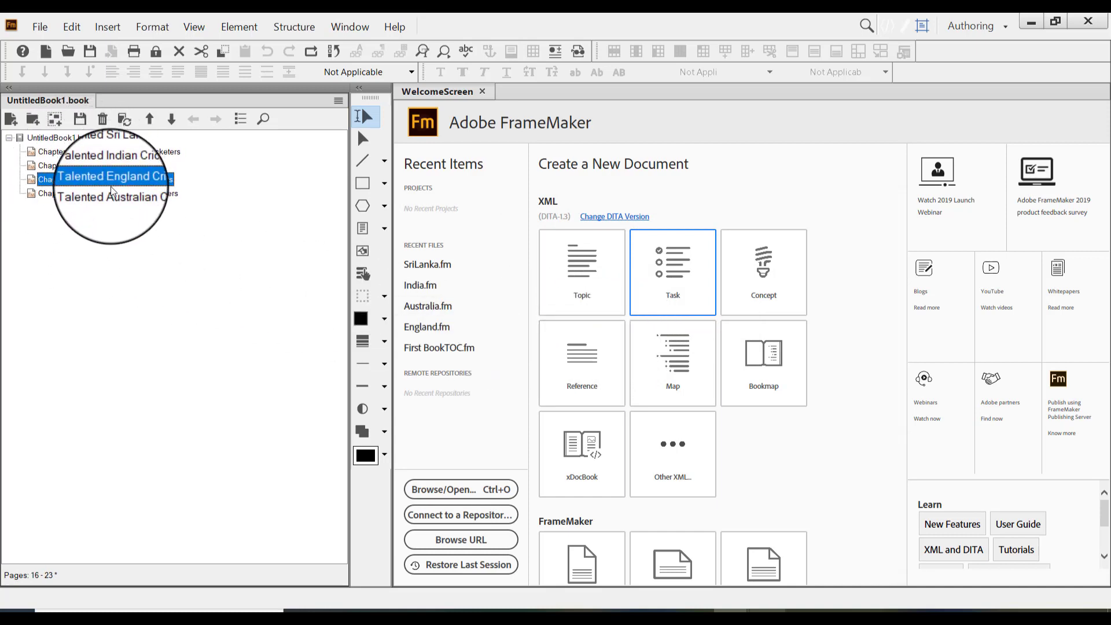
click(113, 193)
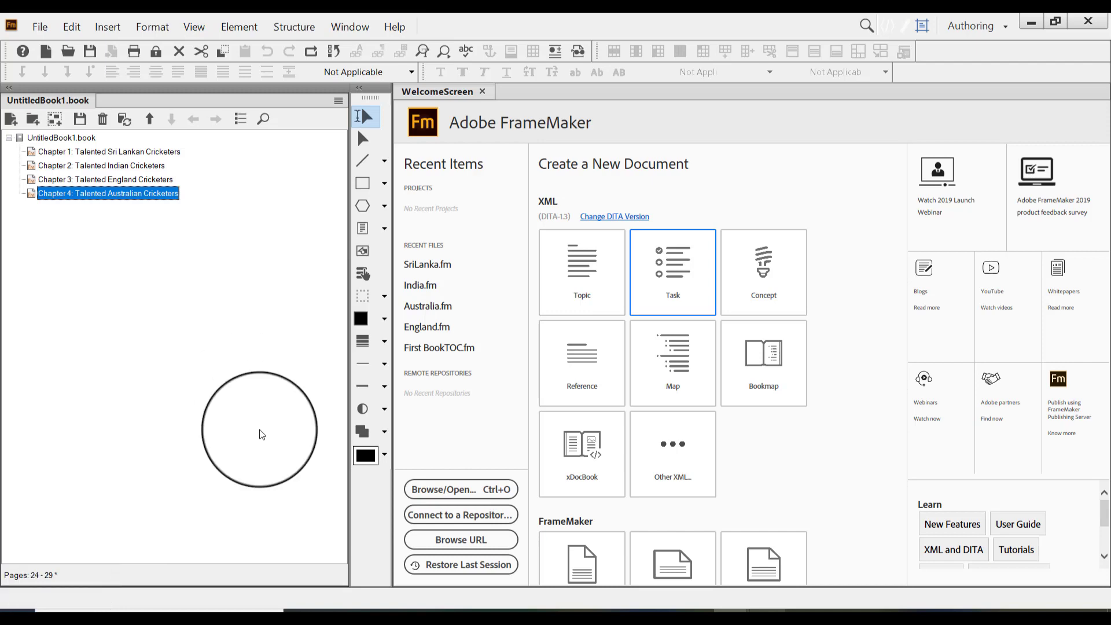
Save the book as Talented Cricketers in the FM Book folder, using the Book 2019 format
click(39, 28)
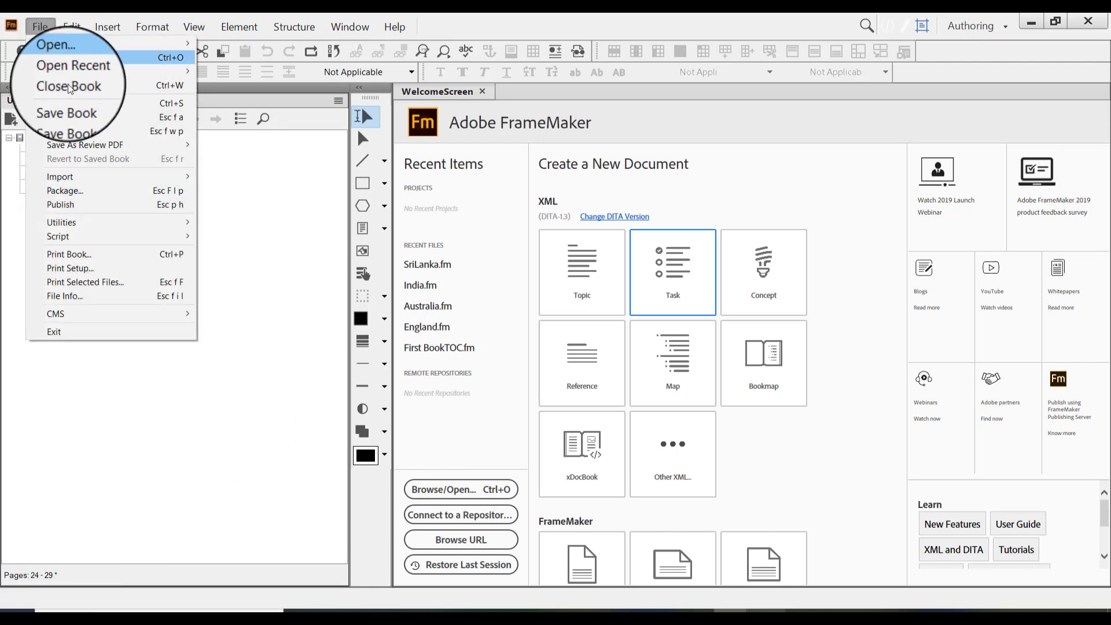
click(85, 116)
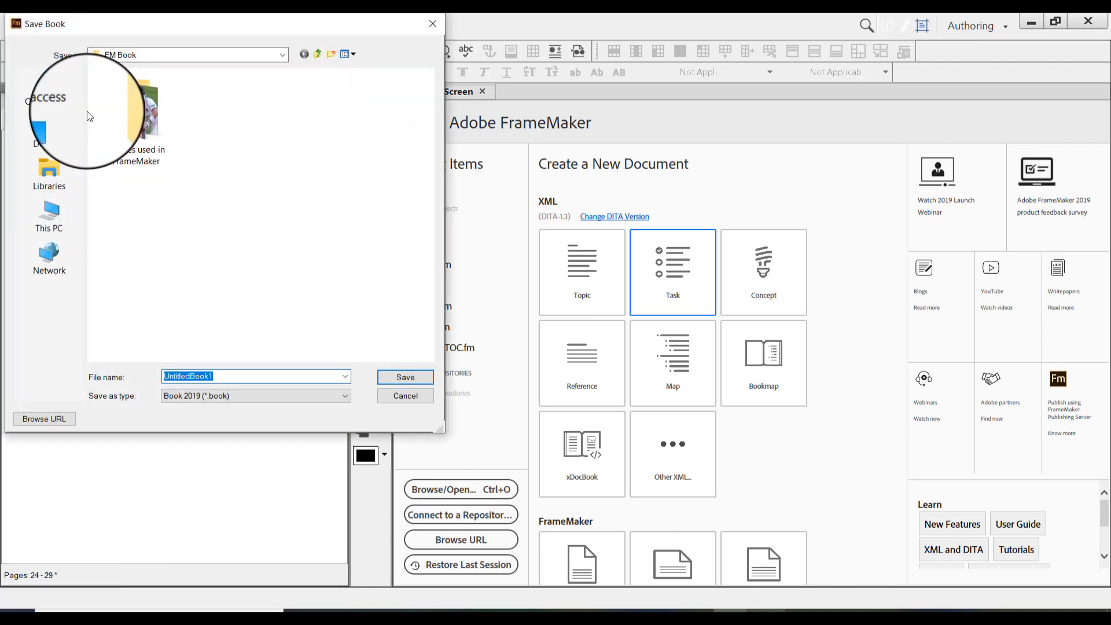
text(Talent)
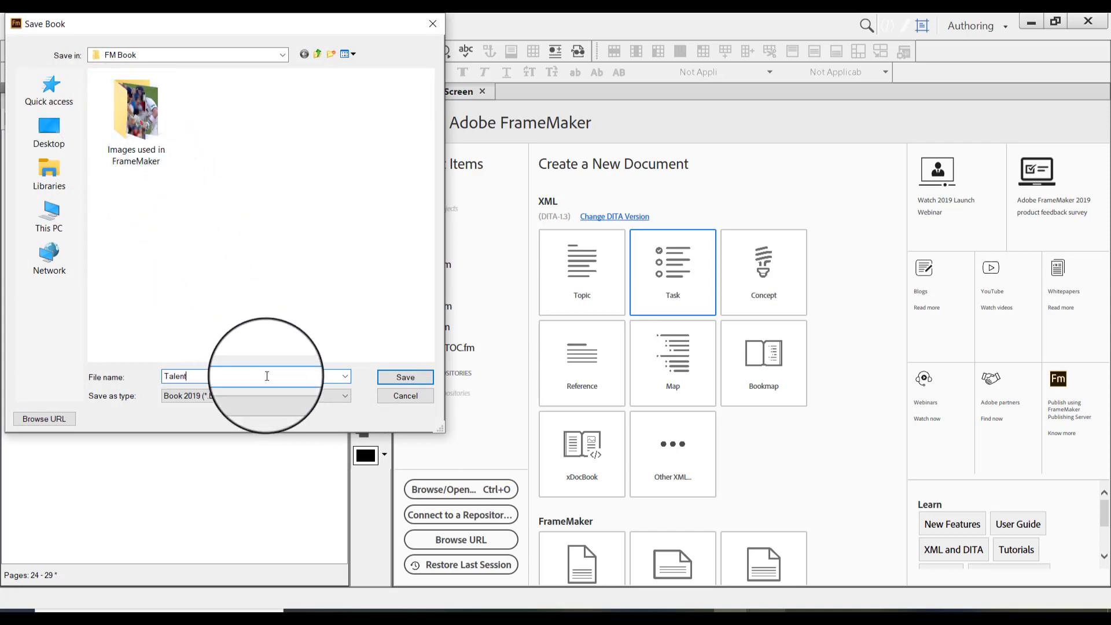
text(ed Cricketers)
key(Return)
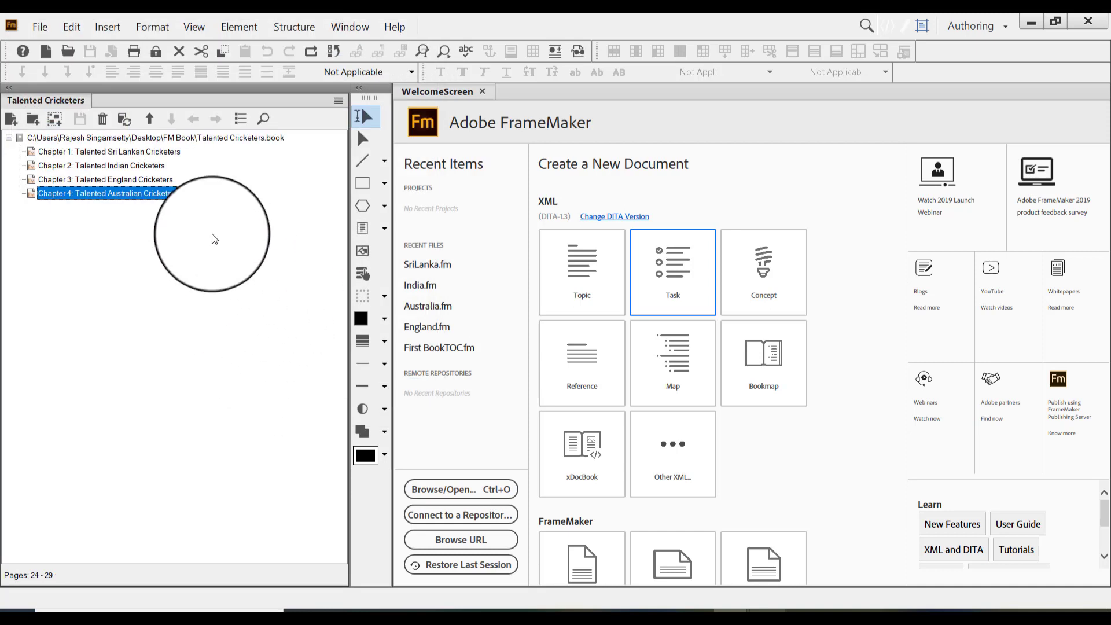
Compare the page ranges of the Sri Lankan and Indian chapters in the saved book
click(103, 152)
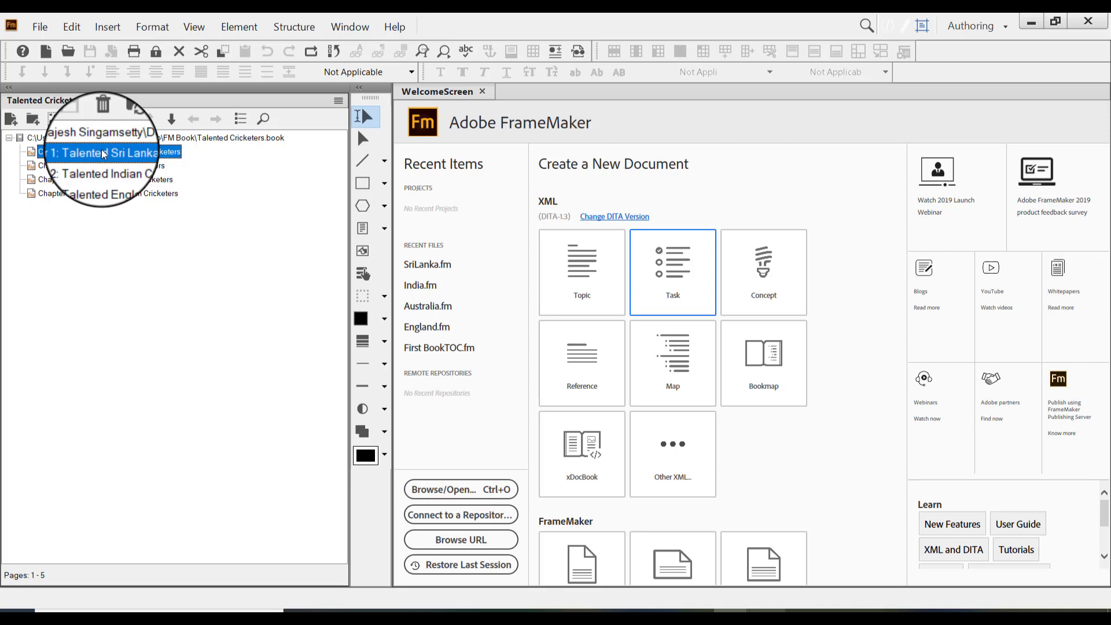
click(101, 160)
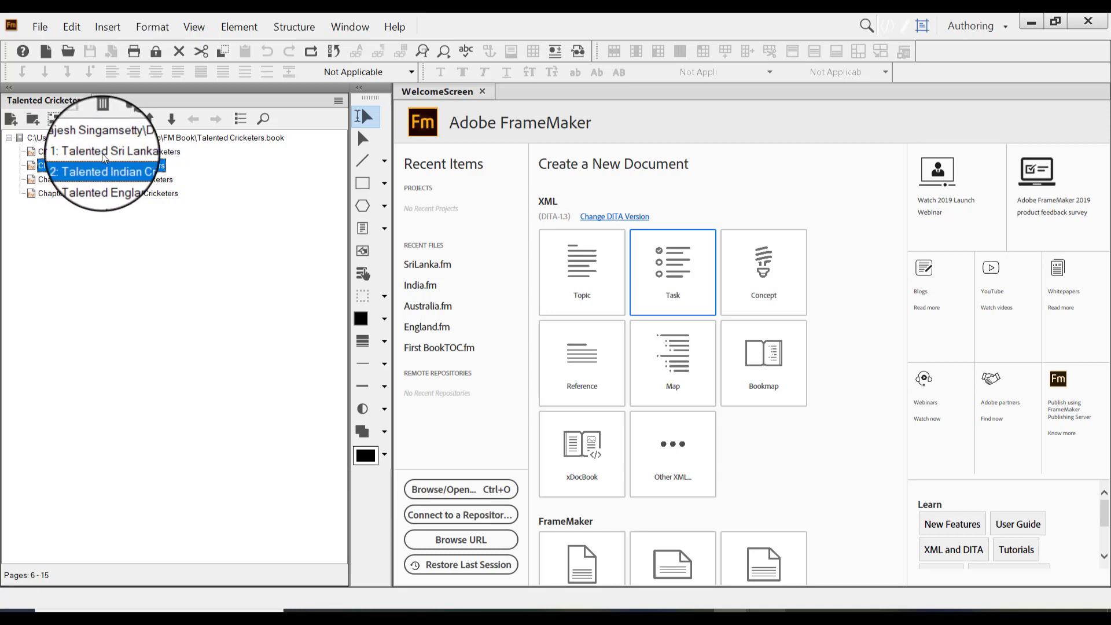
click(103, 152)
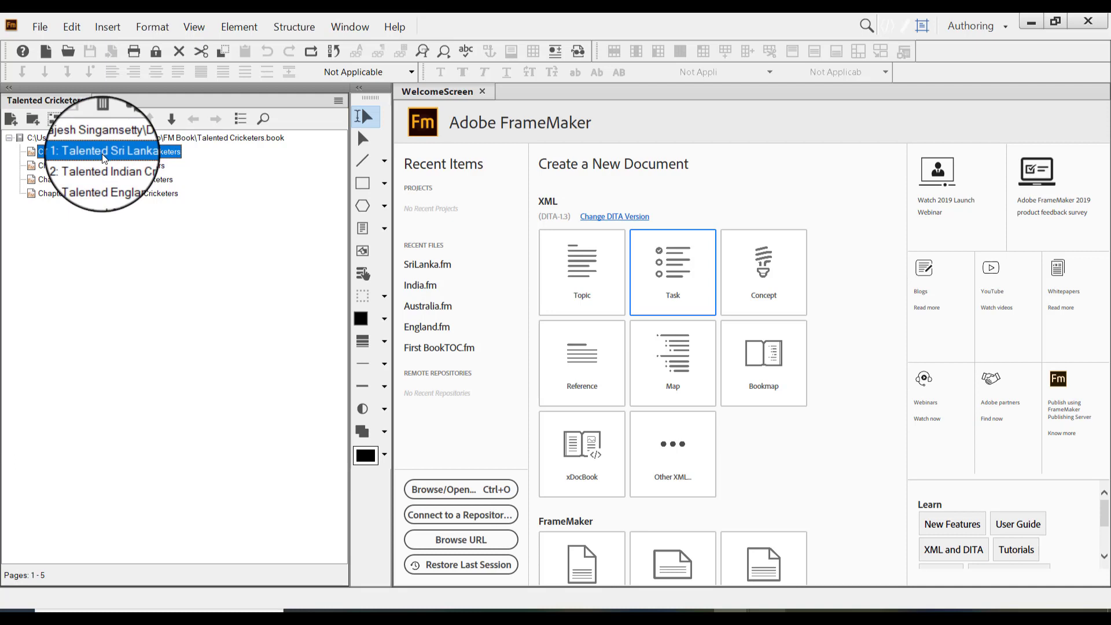
Set up a standard table of contents before SriLanka.fm with the suffix TOC, including the ChapterName and Heading2 paragraph styles
click(115, 26)
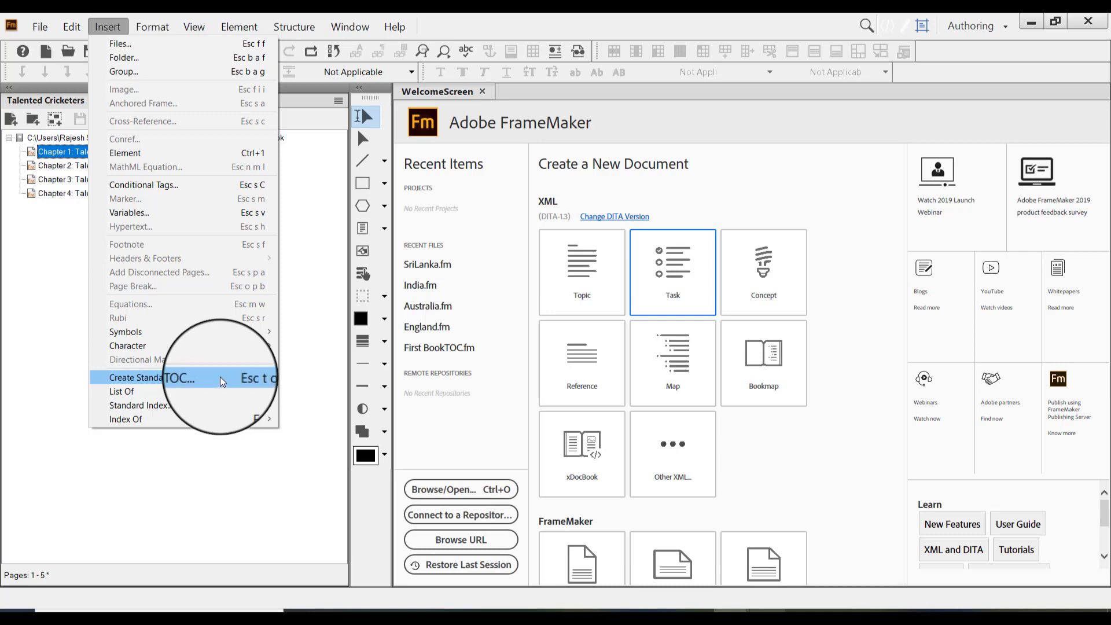
click(220, 376)
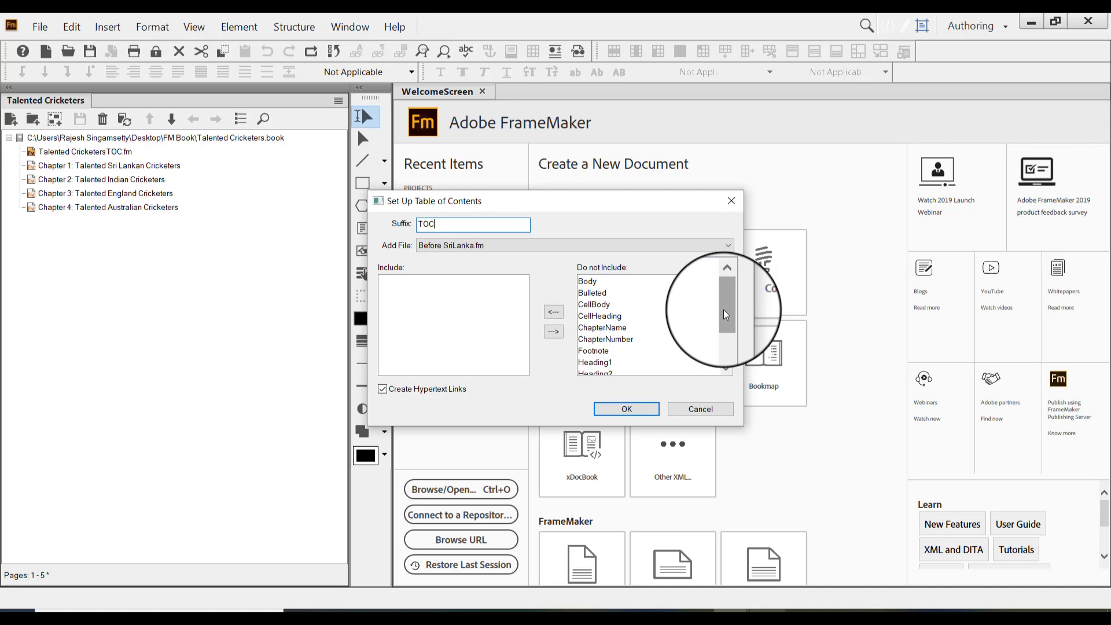
click(602, 327)
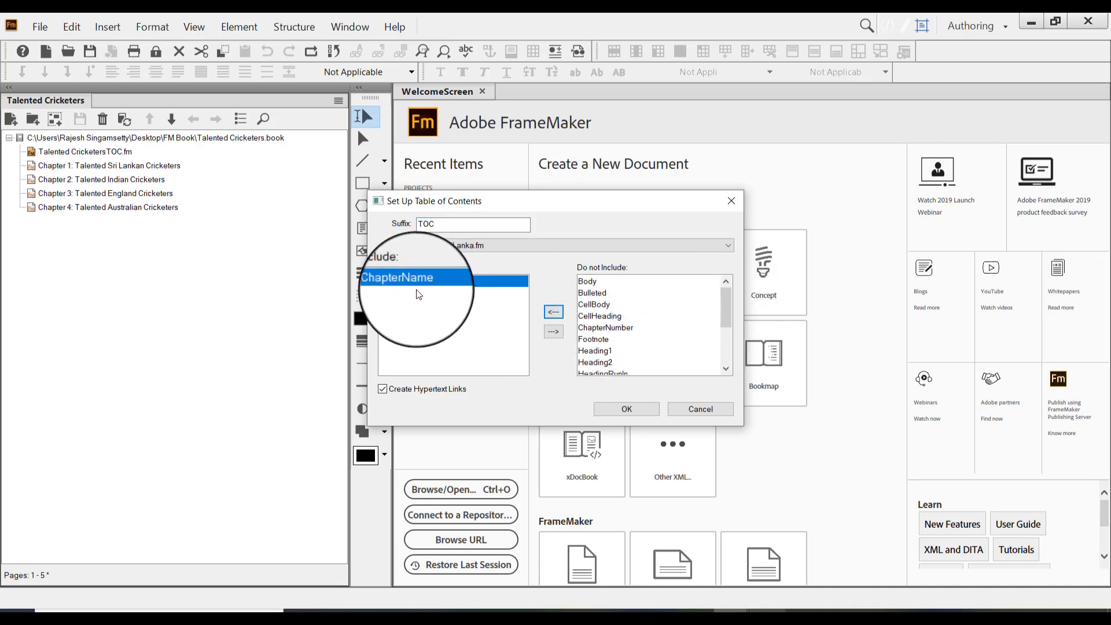
click(594, 363)
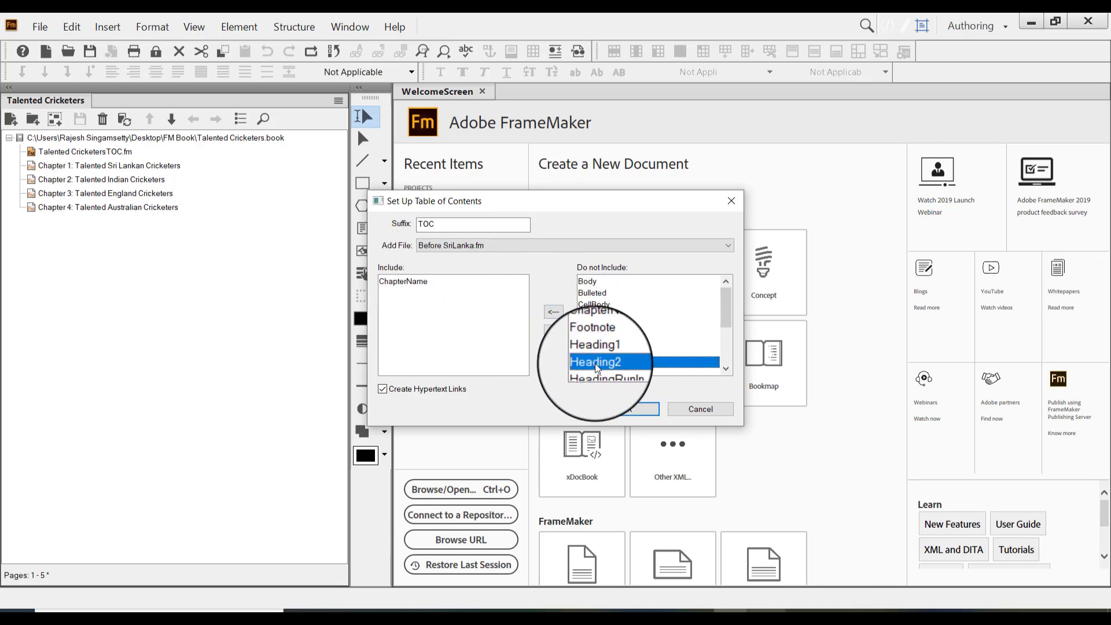
click(553, 311)
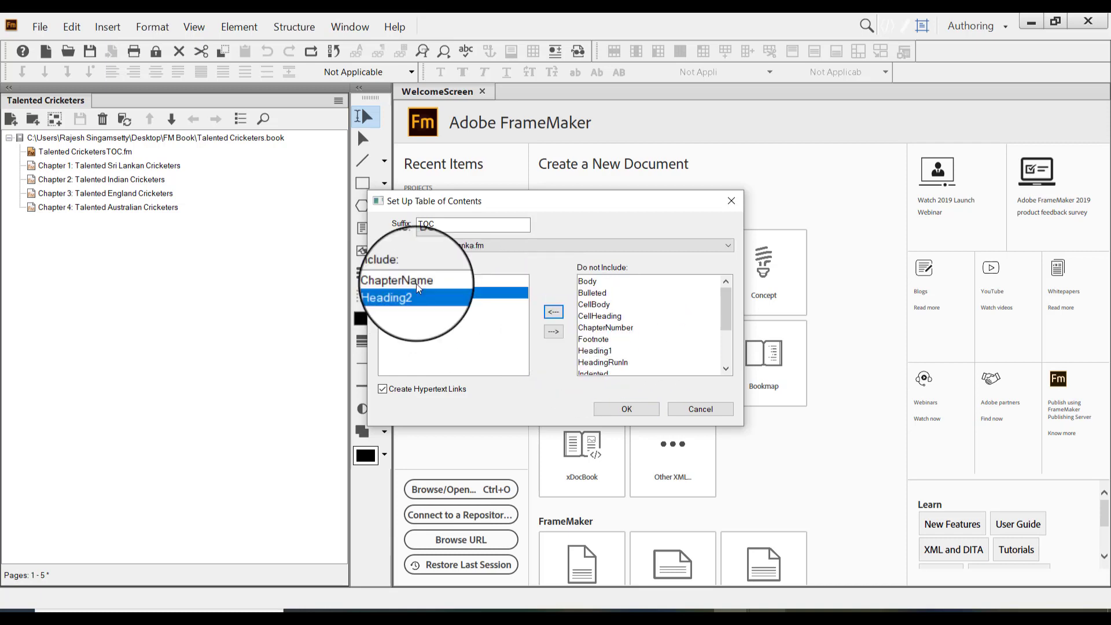
click(416, 283)
click(463, 296)
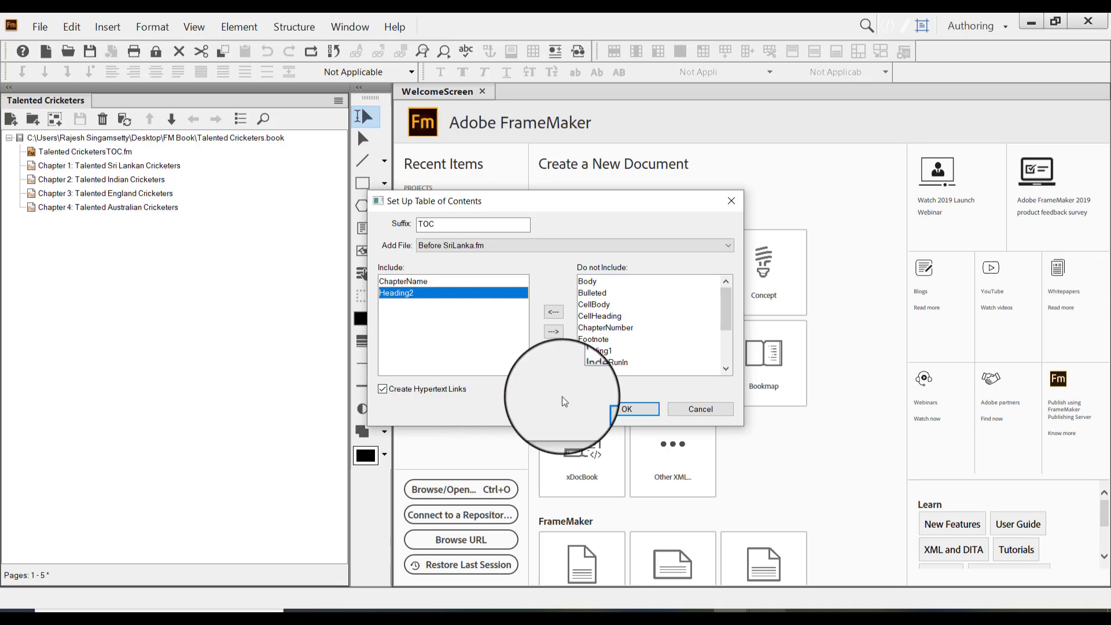
click(640, 410)
Update the book to generate the table of contents and open the generated file
click(575, 425)
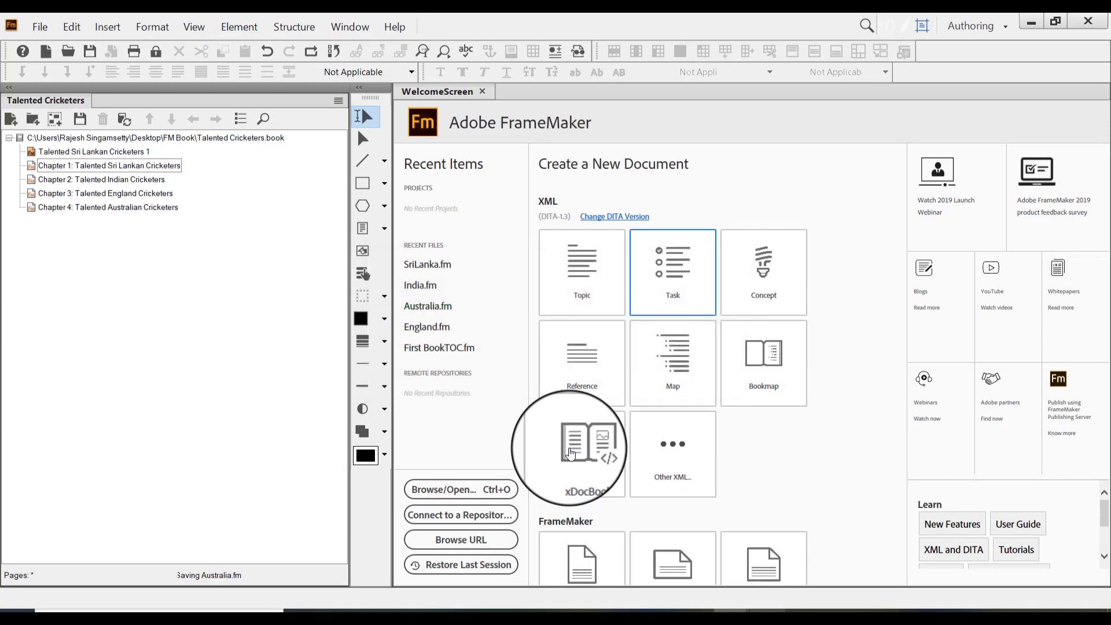
click(113, 153)
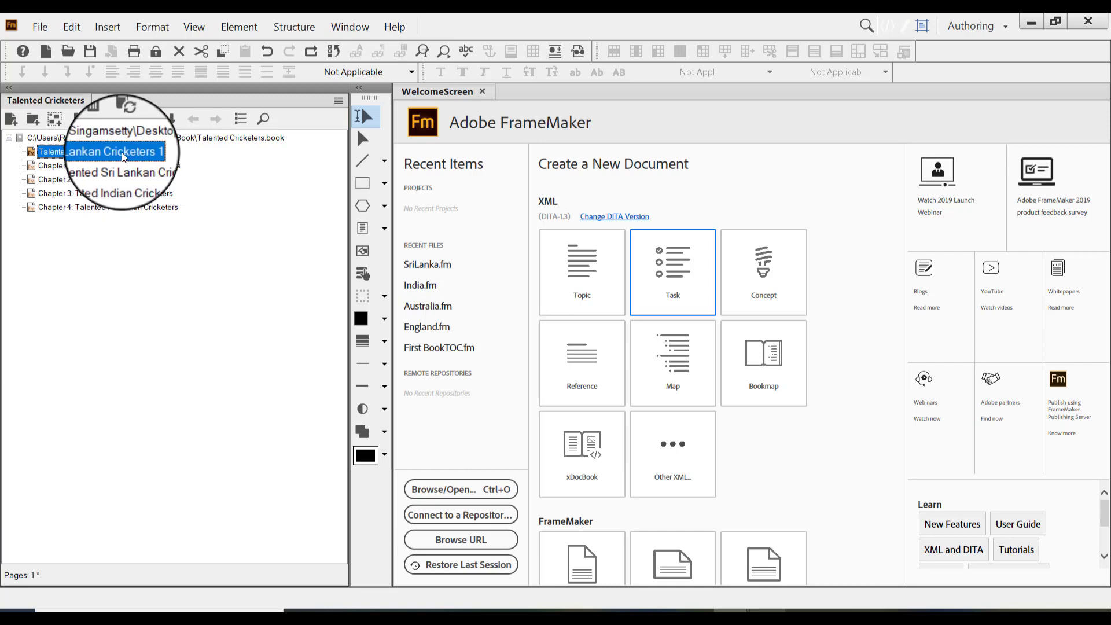
double_click(124, 154)
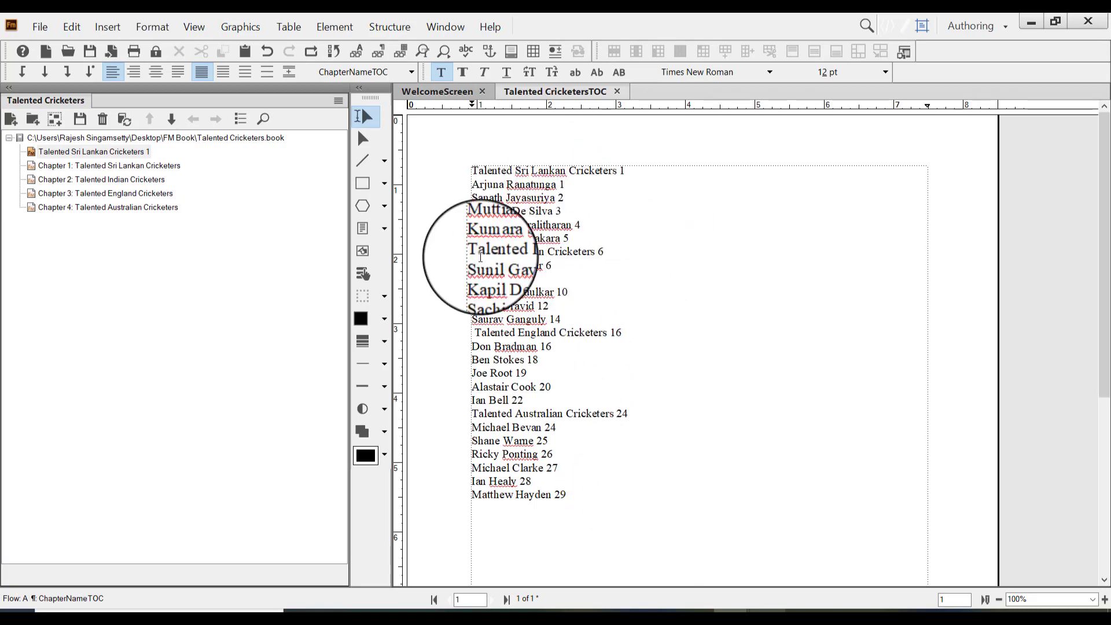
Review the Indian chapter's page and chapter numbering properties without changing them
click(113, 153)
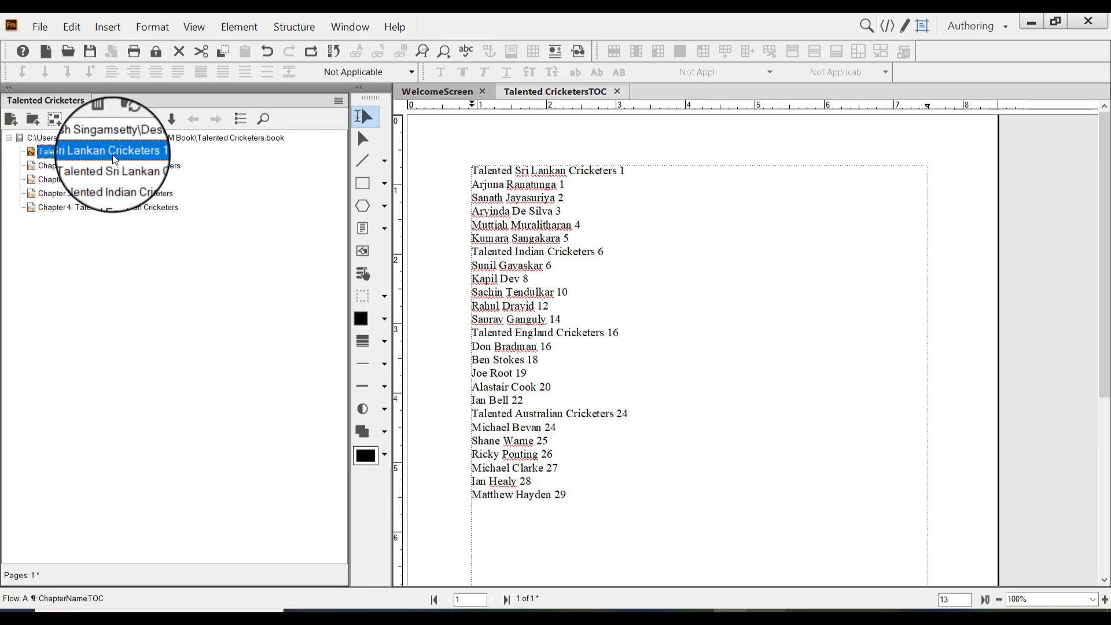
click(114, 179)
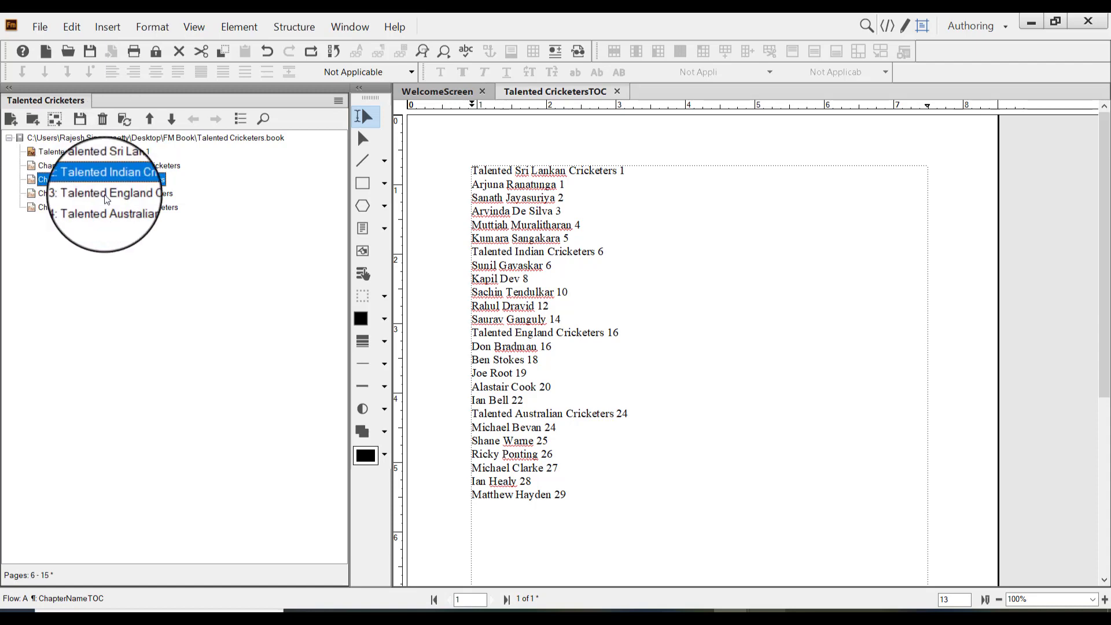
right_click(114, 183)
click(187, 429)
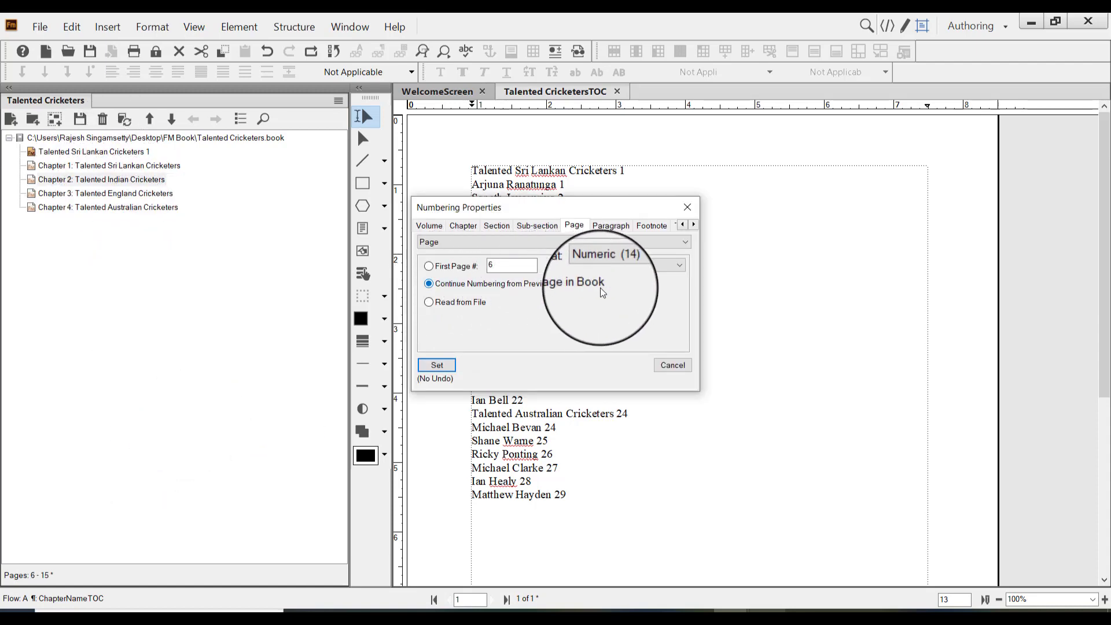
click(466, 226)
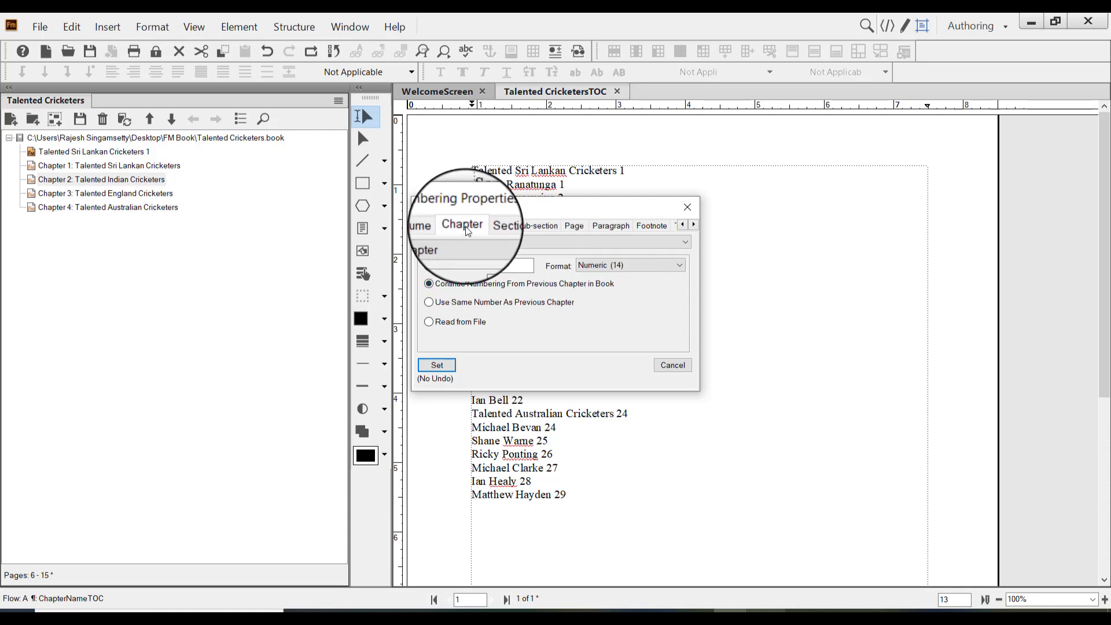
click(687, 207)
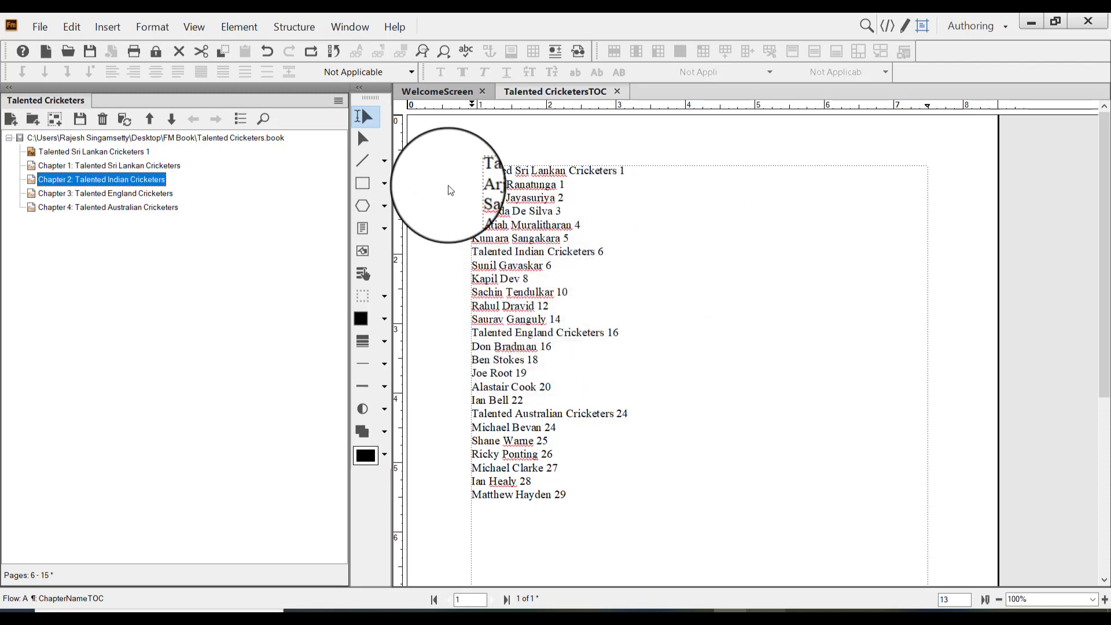
Reorder the book so the Indian chapter comes directly after the table of contents, ahead of the Sri Lankan chapter
click(146, 192)
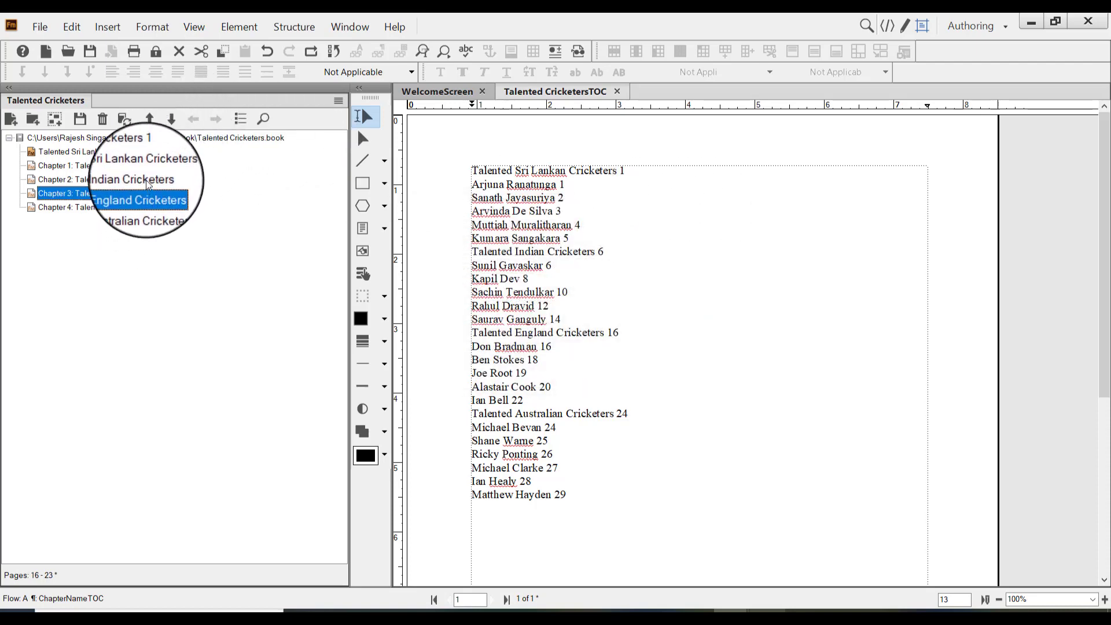
click(145, 181)
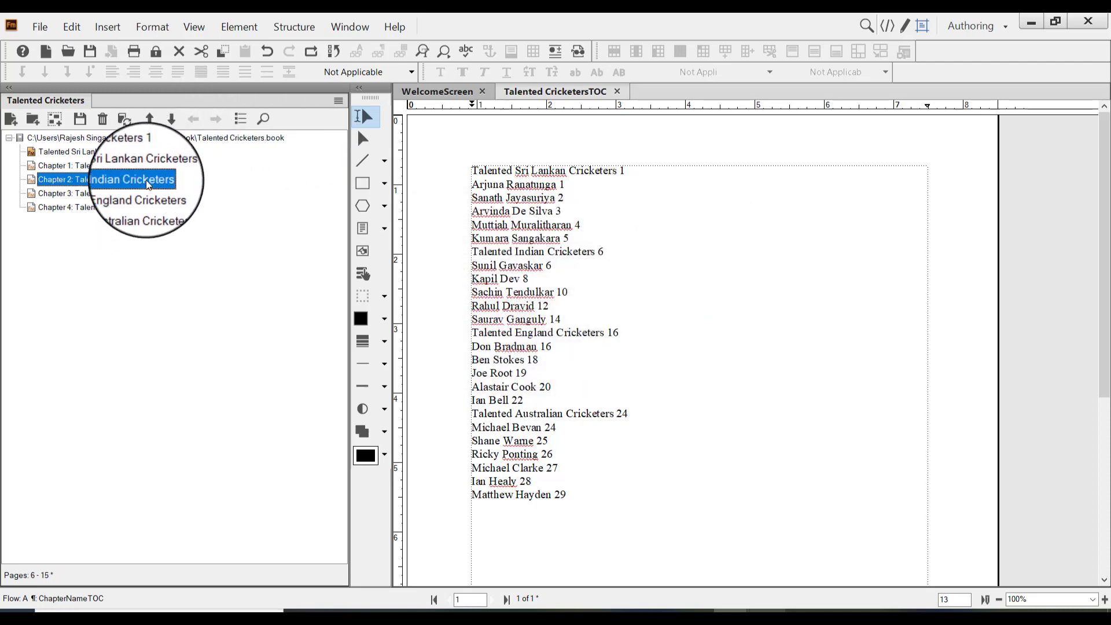
click(149, 119)
click(148, 118)
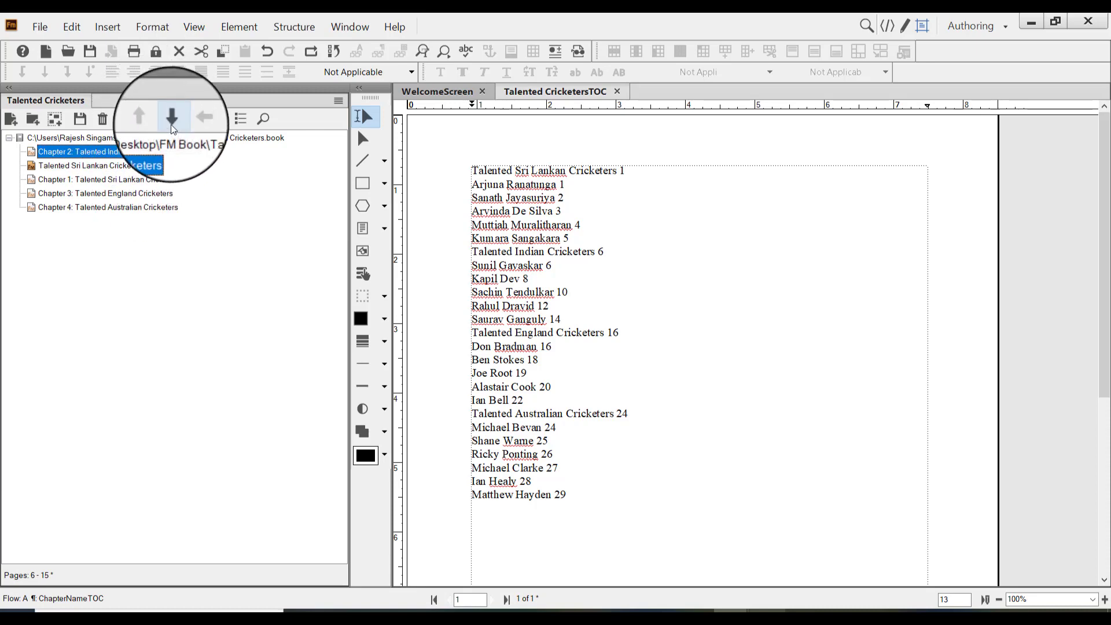
click(171, 120)
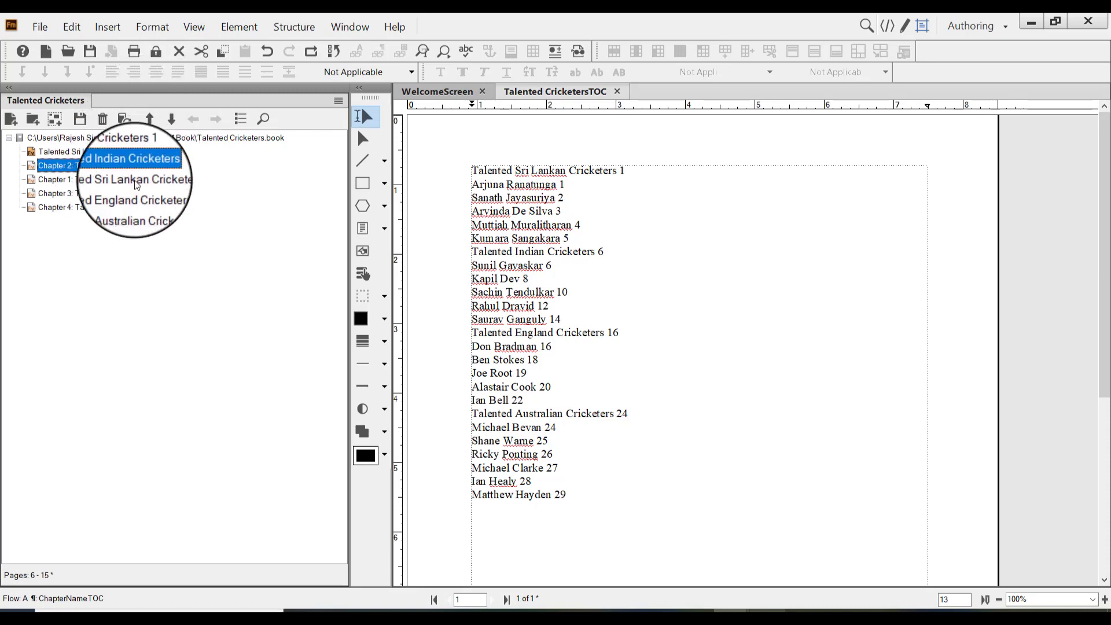
Move the Australian chapter up one place in the book, ahead of the England chapter
click(144, 208)
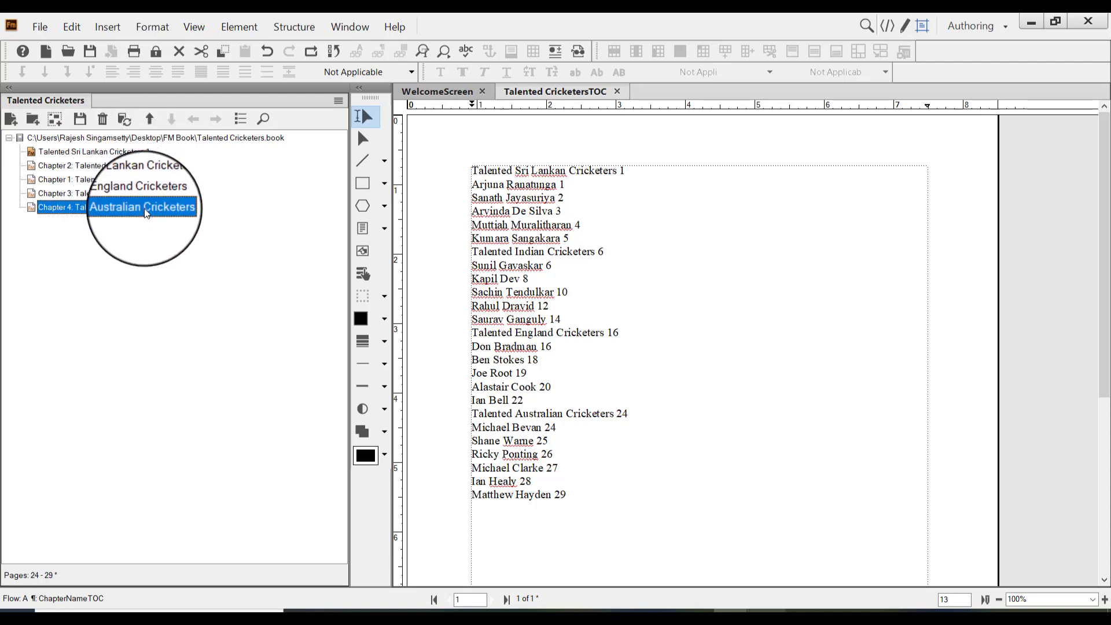
click(142, 183)
click(142, 205)
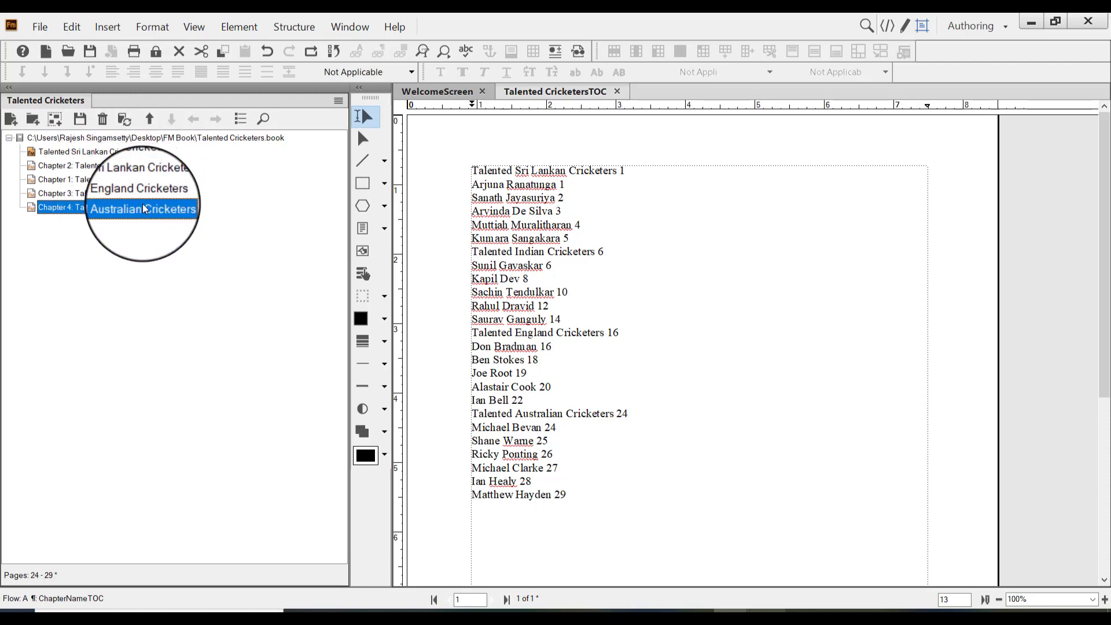
click(151, 119)
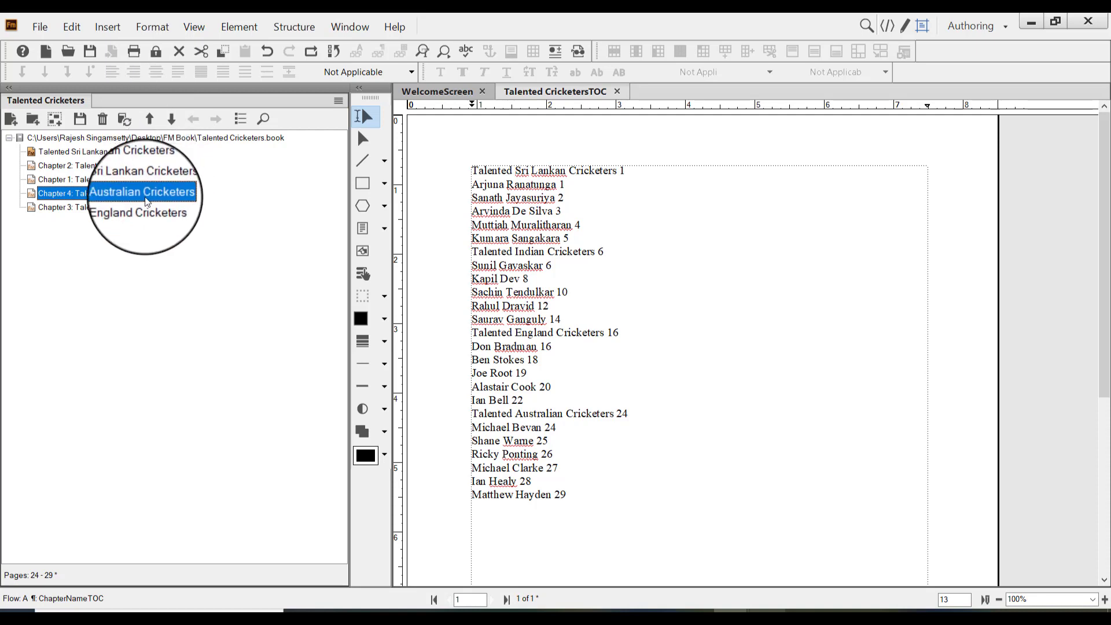
Update the book's numbering and cross-references for the new chapter order and regenerate Talented CricketersTOC.fm
click(159, 213)
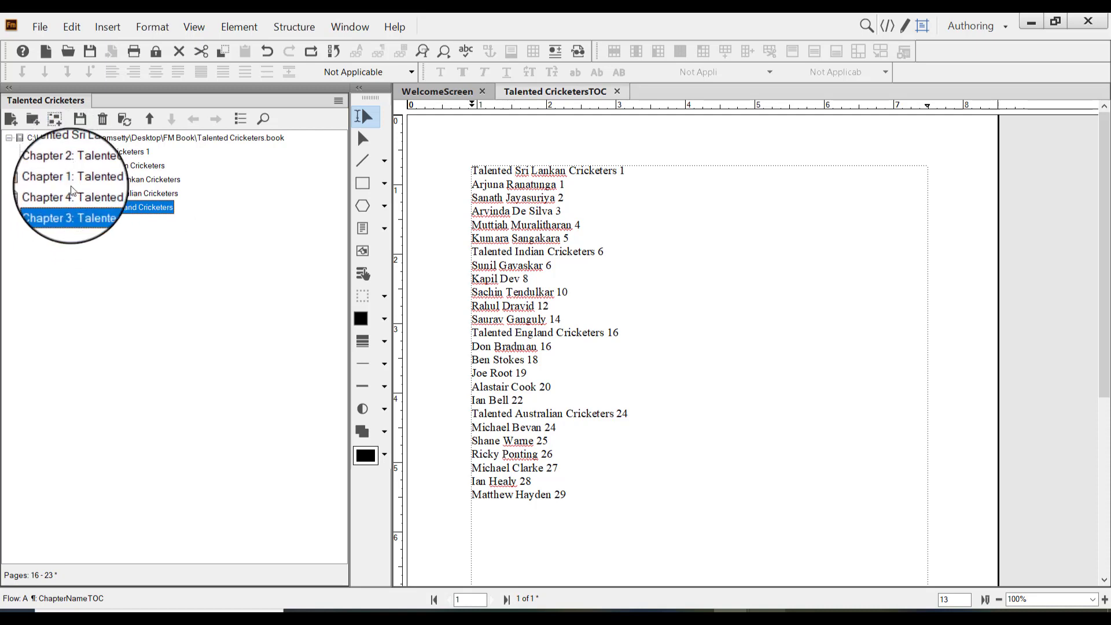
click(123, 119)
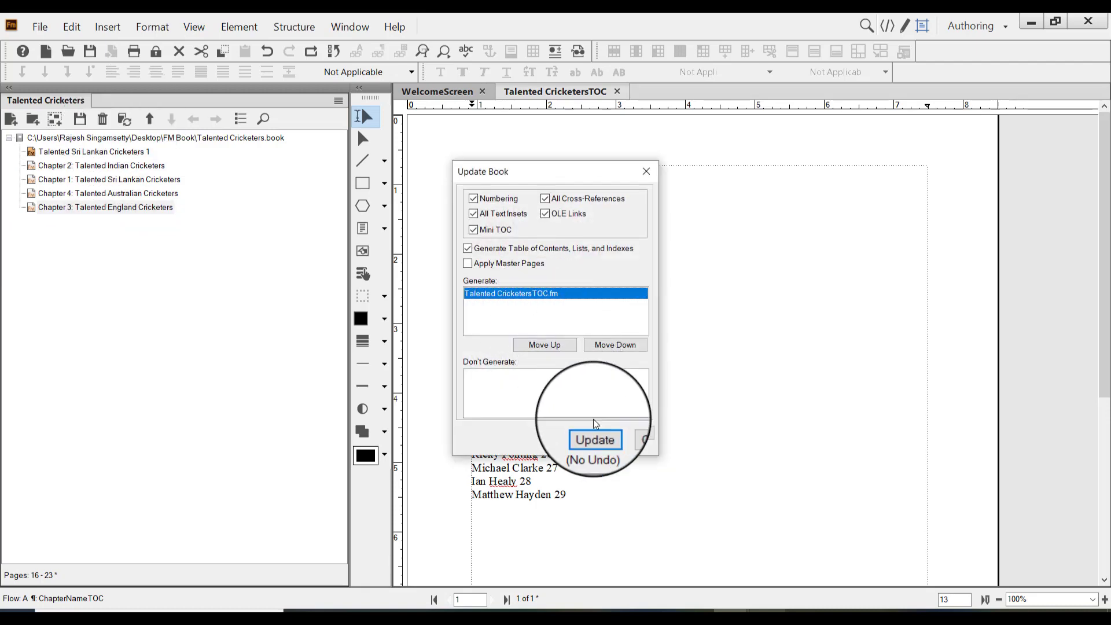
click(593, 437)
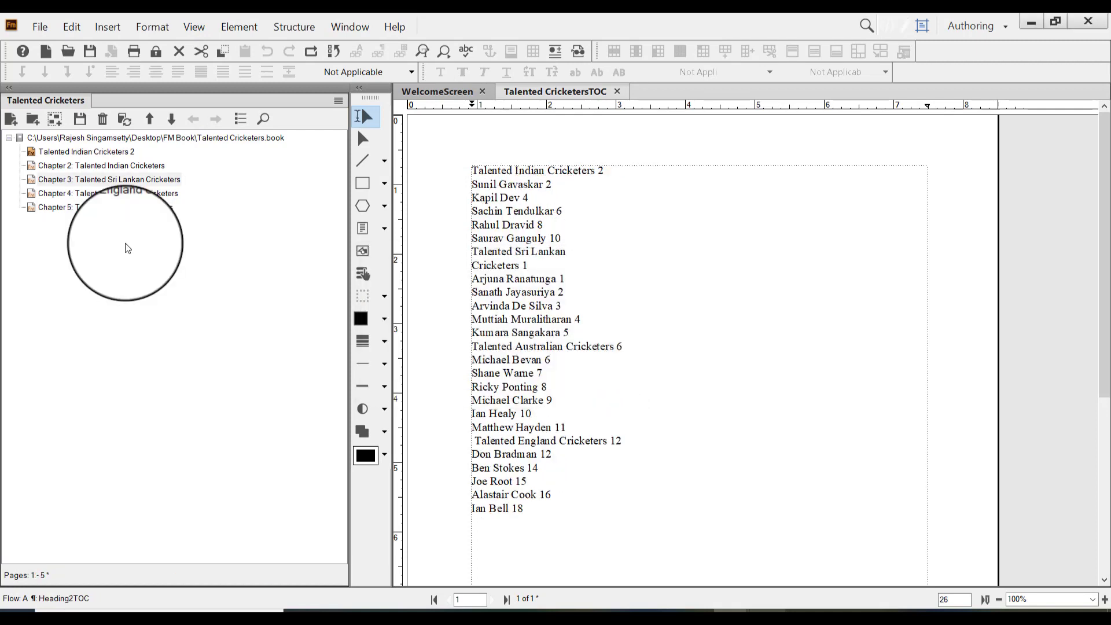
Check the page ranges of the reordered chapters and the table of contents file
click(99, 166)
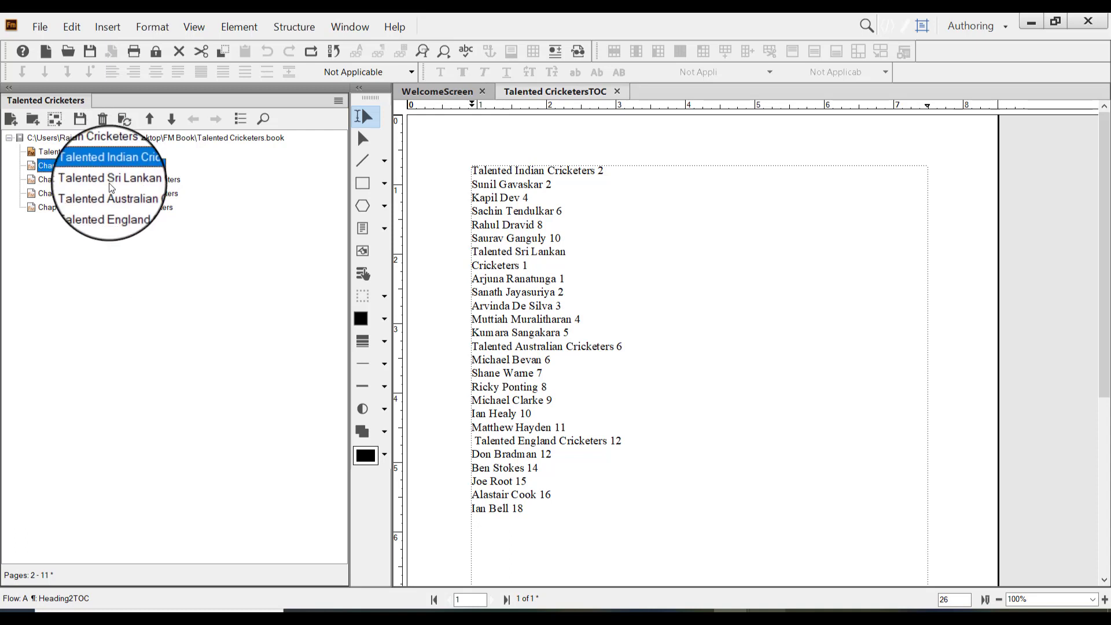
click(109, 180)
click(107, 204)
click(98, 193)
click(91, 179)
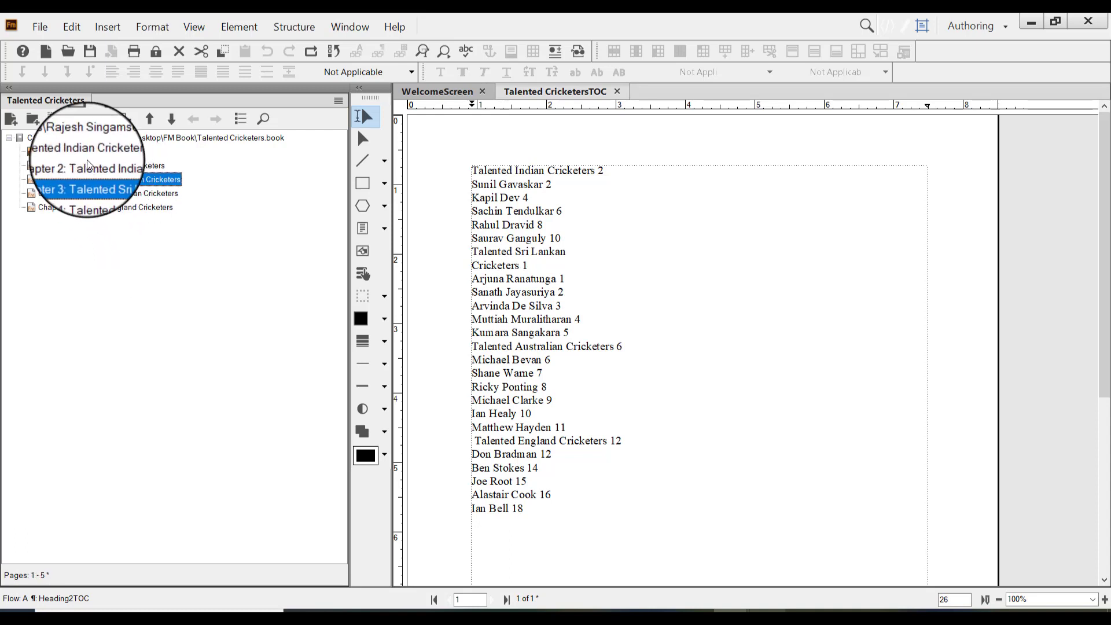
click(88, 148)
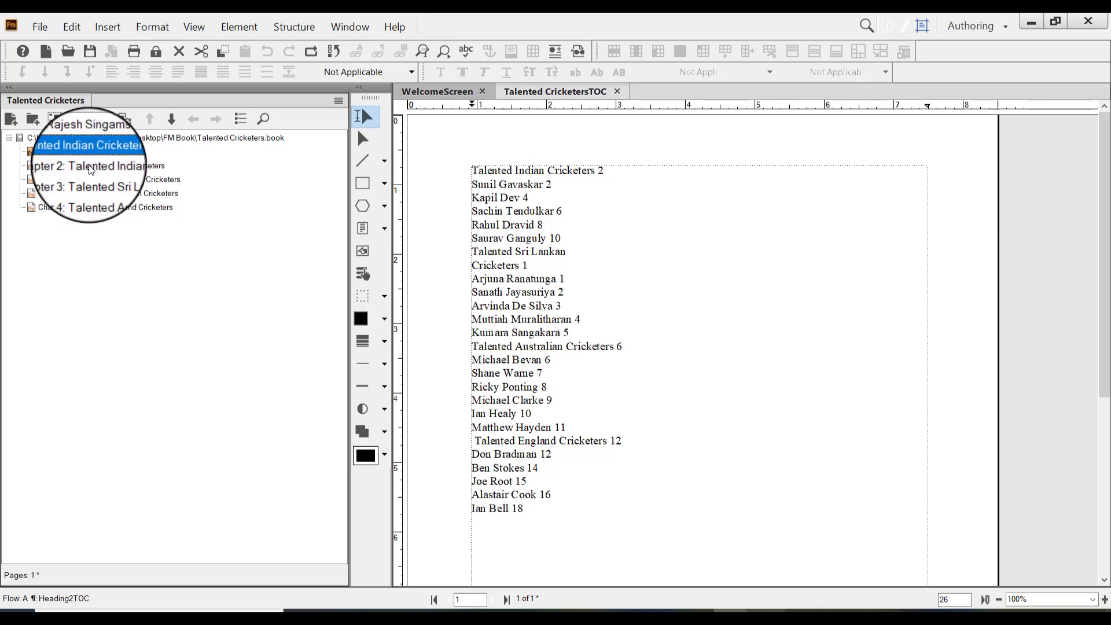
Set the Indian chapter's first page number to 1 and its chapter number to 1, accepting that this cannot be undone
click(97, 167)
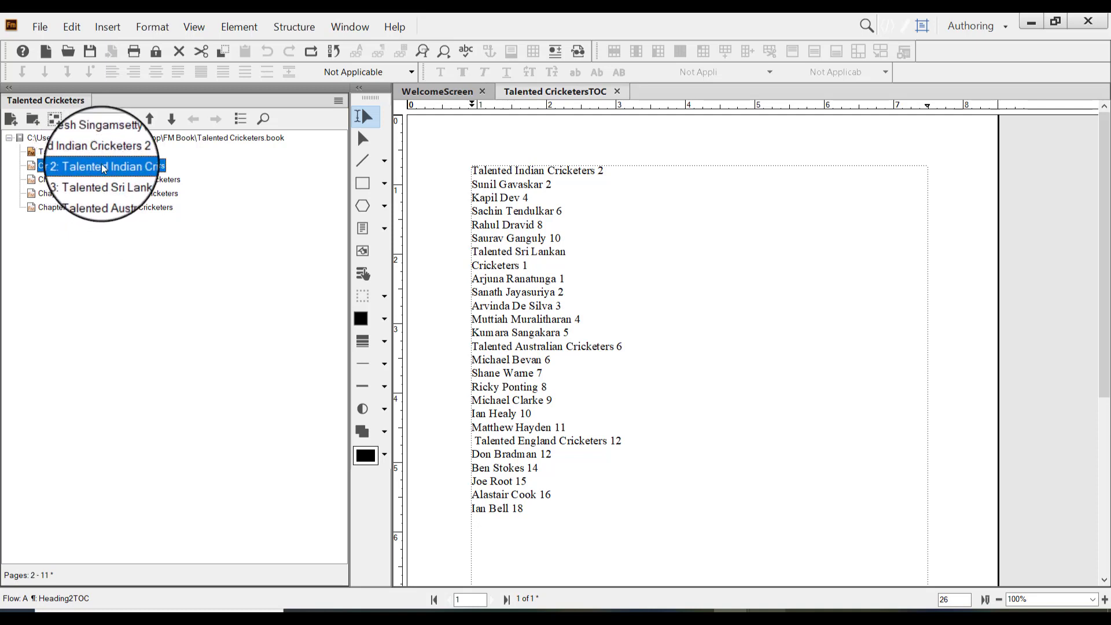
right_click(104, 168)
click(189, 415)
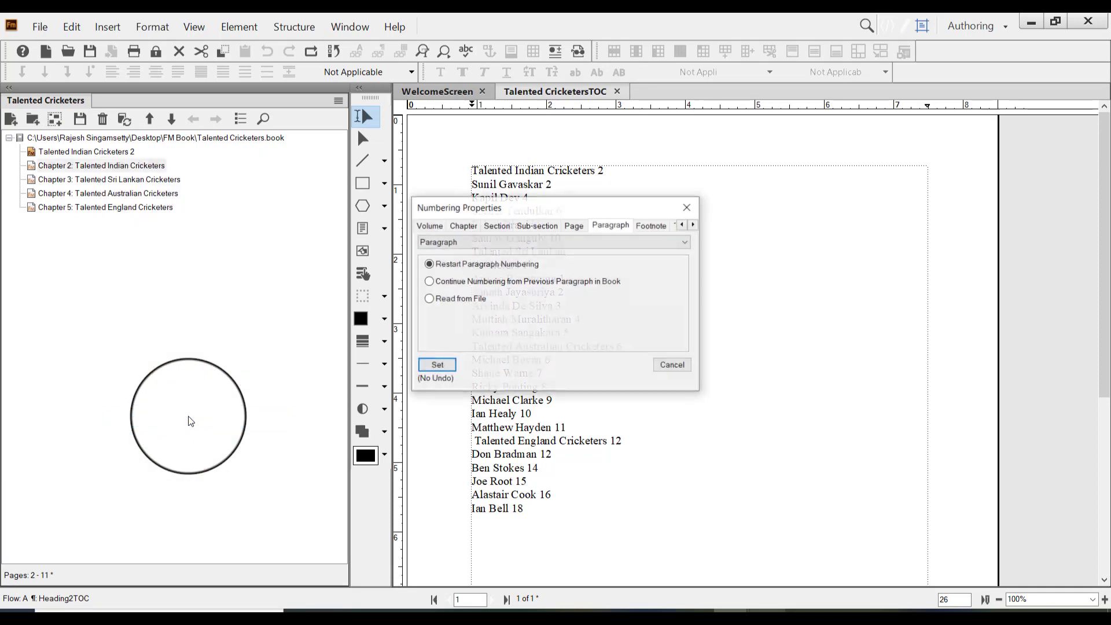
click(572, 226)
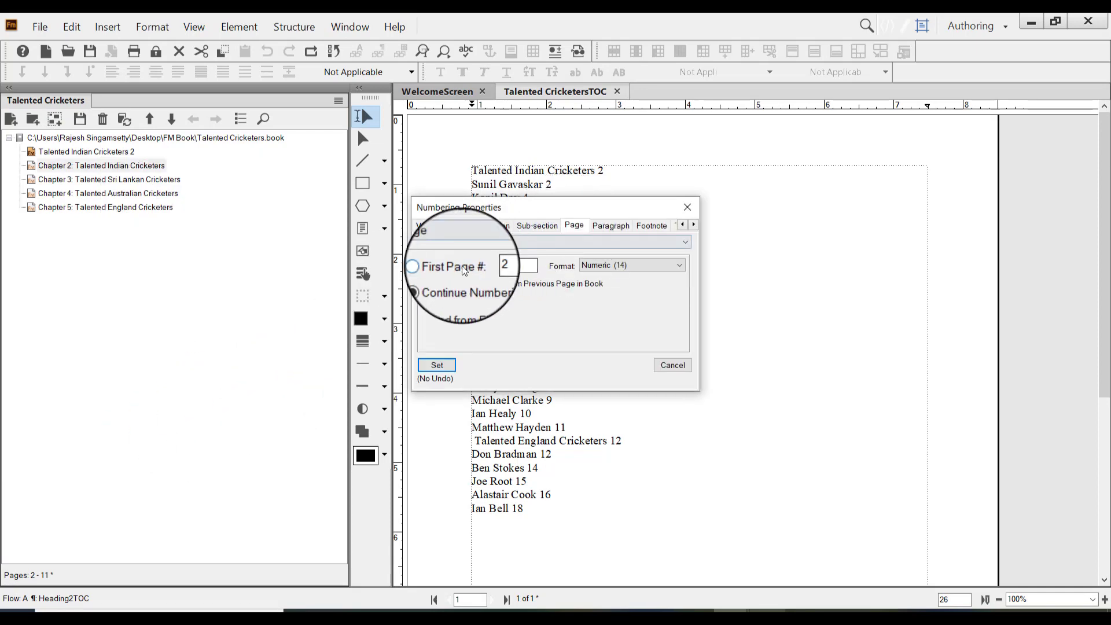
click(433, 266)
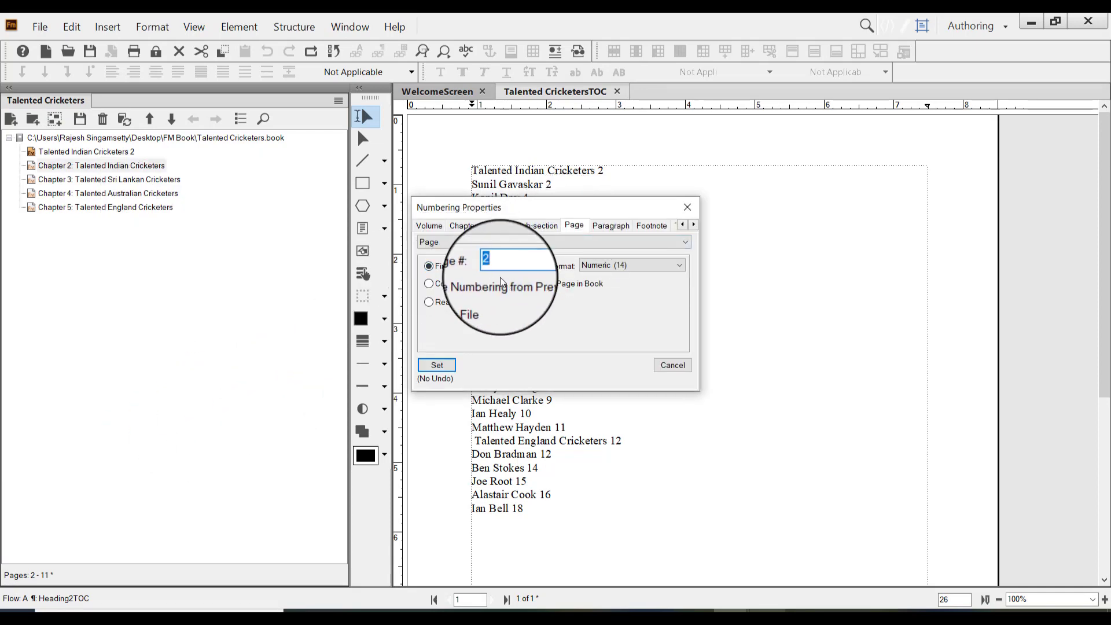
text(1)
click(467, 228)
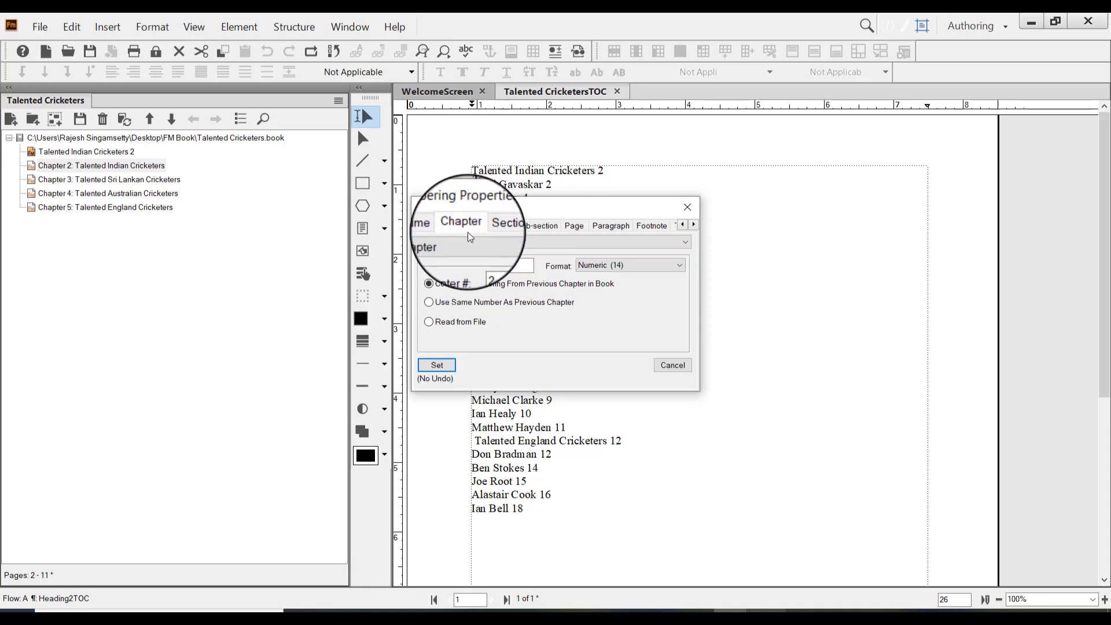
click(433, 266)
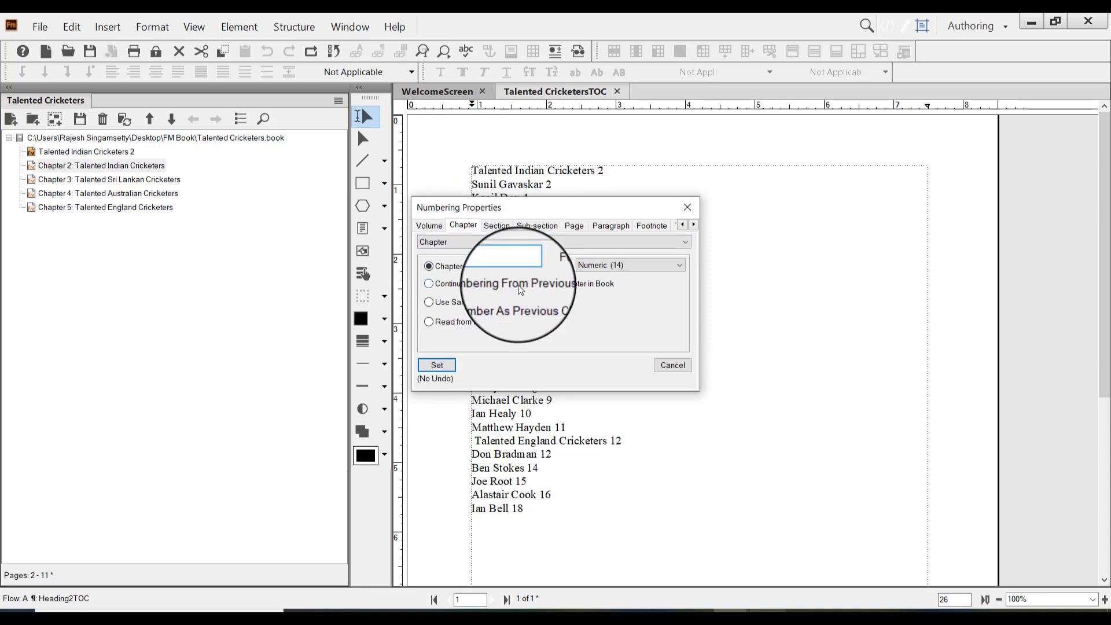
click(438, 365)
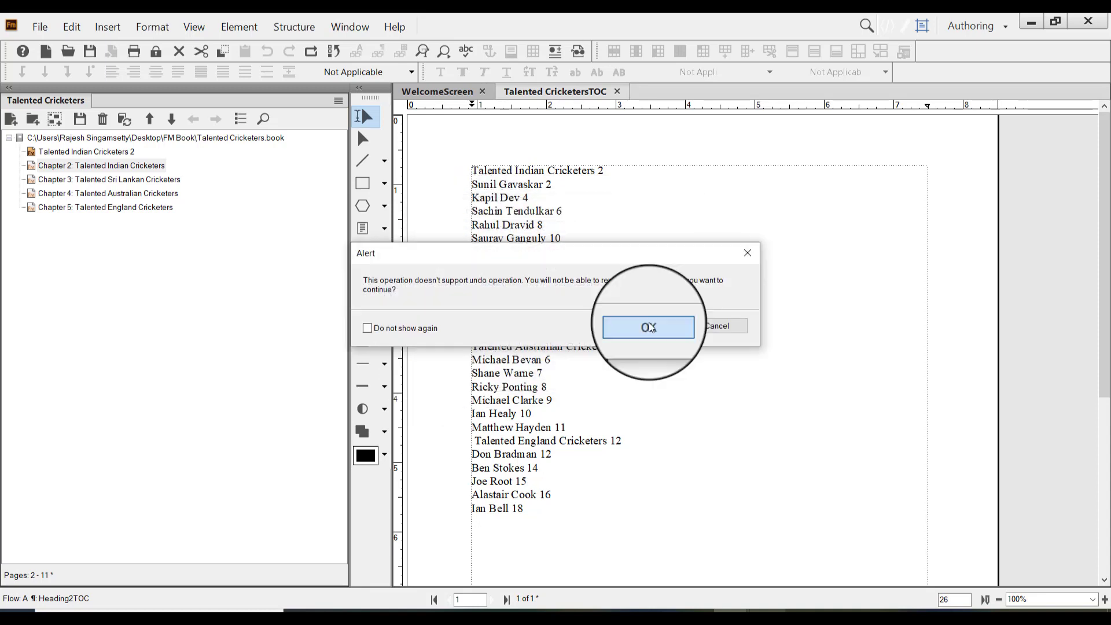
click(648, 328)
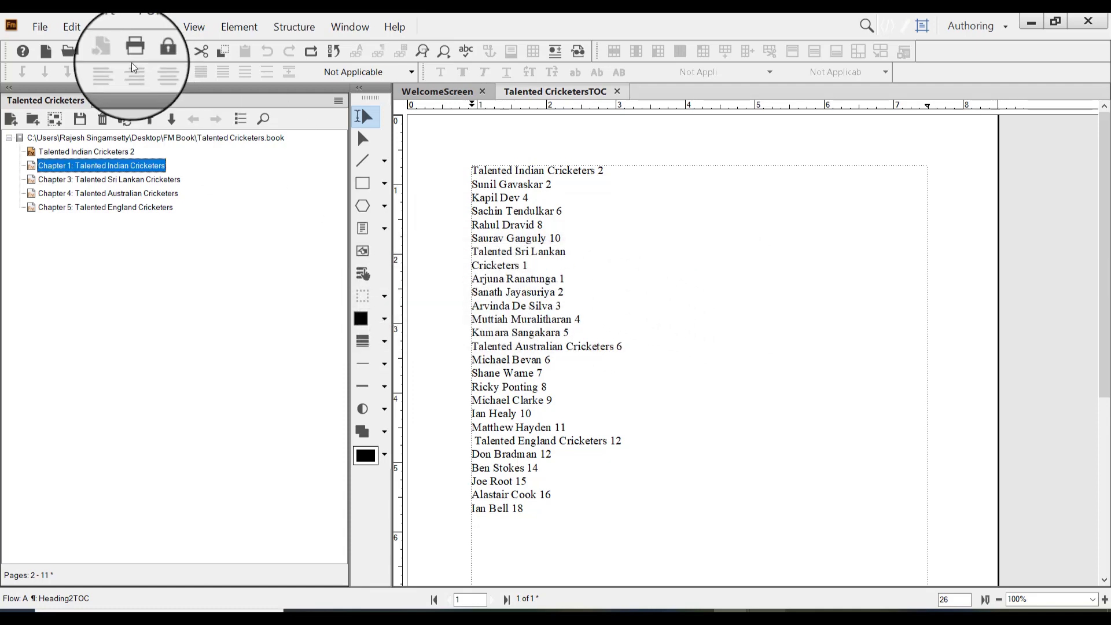
Update the book's numbering and cross-references for the restarted Indian chapter, regenerate Talented CricketersTOC.fm and save the book
click(123, 119)
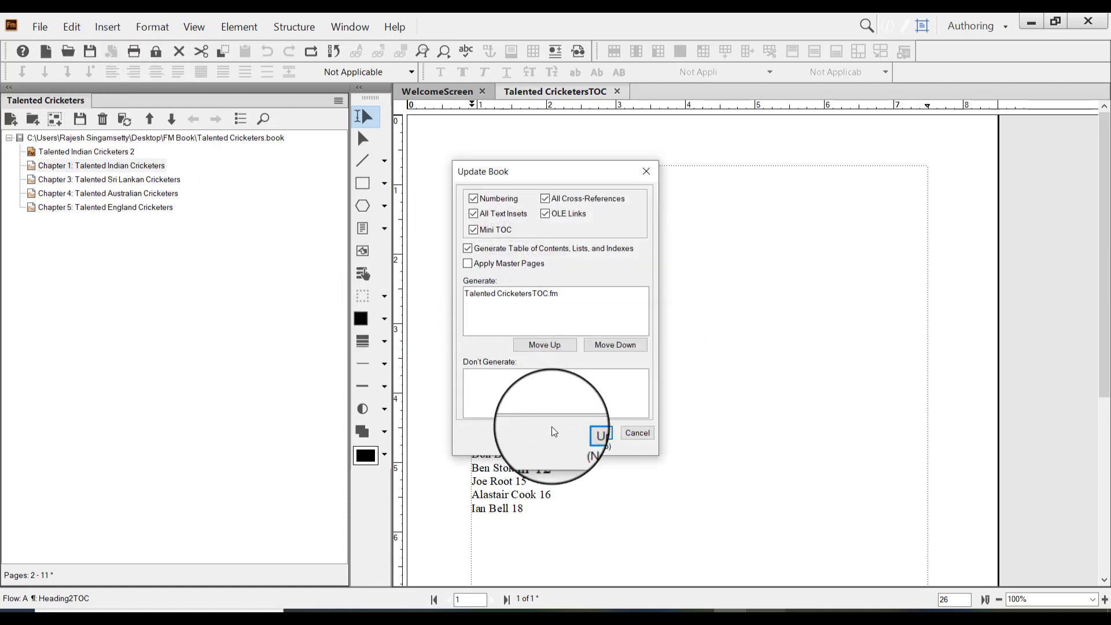
click(585, 437)
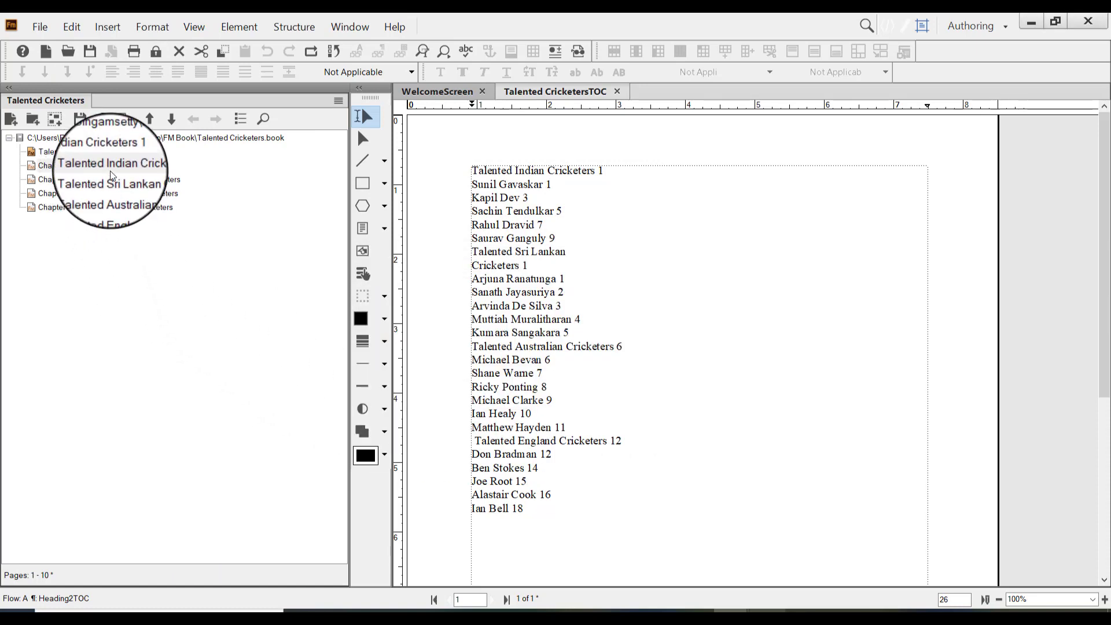
click(110, 171)
click(110, 180)
click(112, 195)
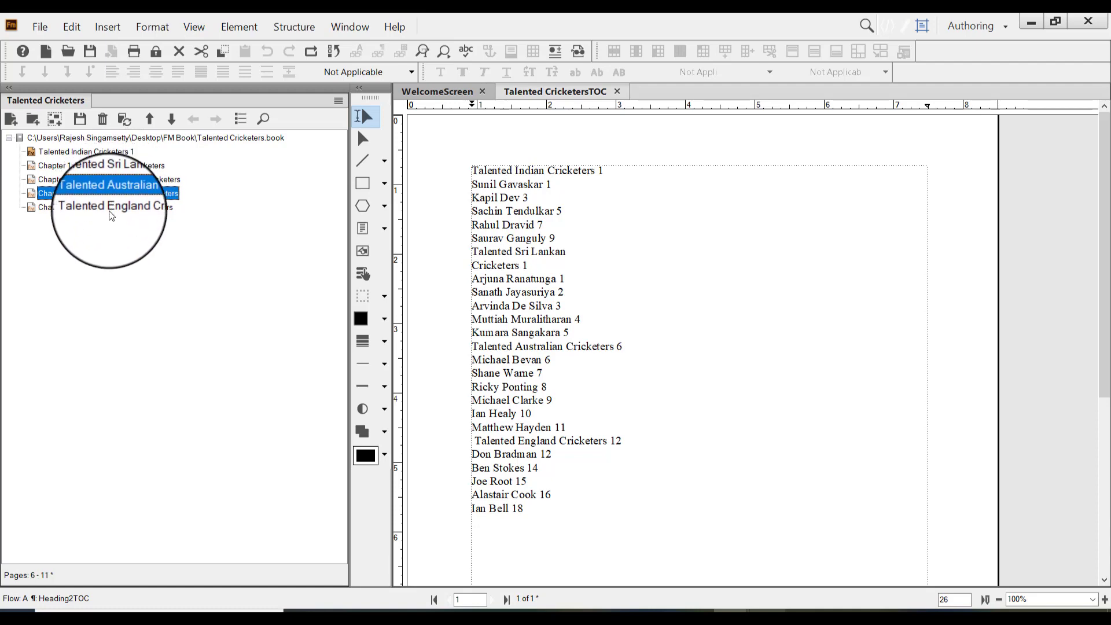
click(112, 207)
key(ctrl+s)
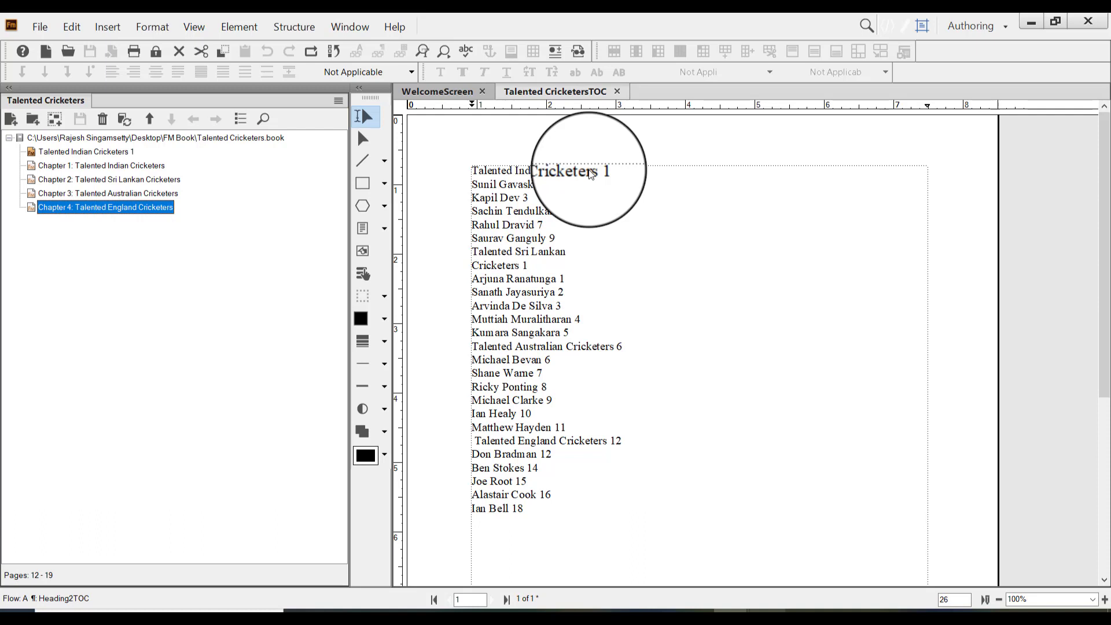
Review the page numbers of the regenerated entries in the table of contents document
click(592, 201)
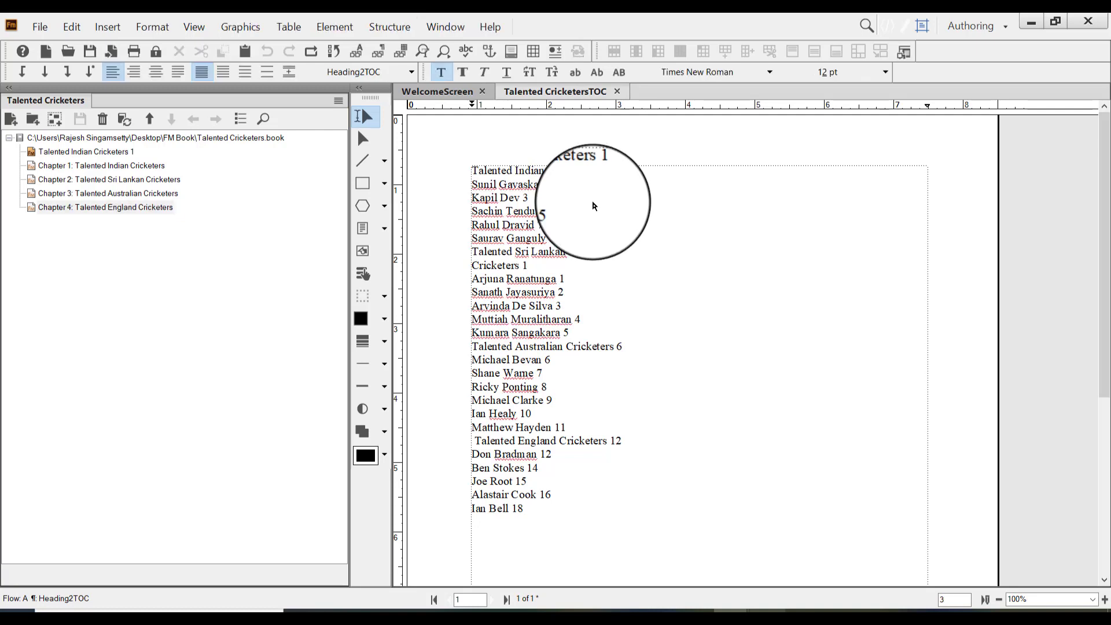
click(570, 217)
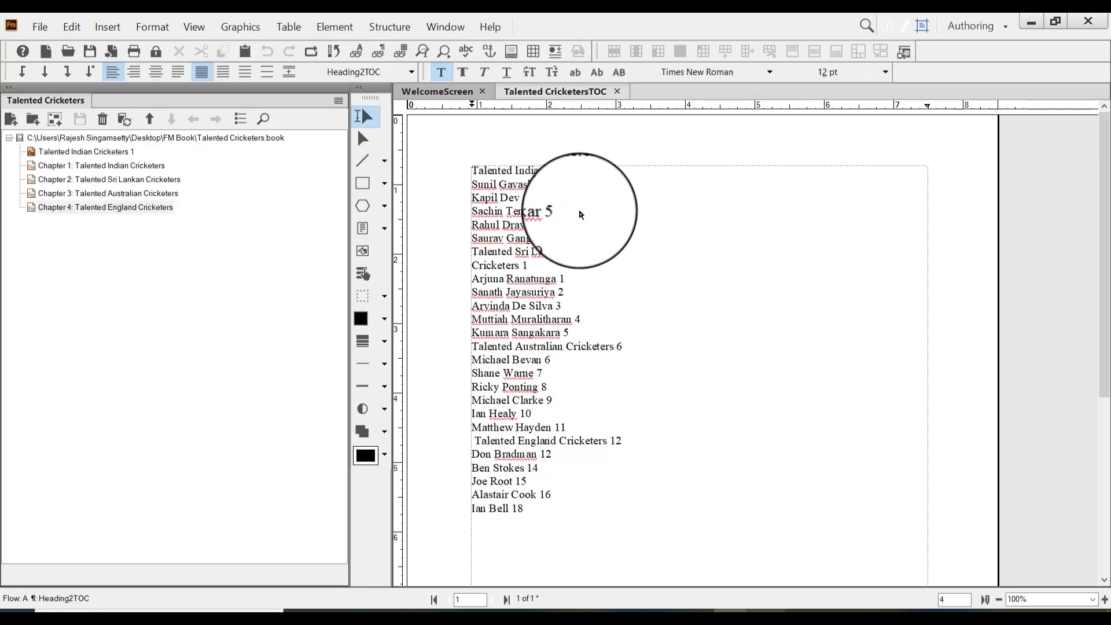
click(562, 193)
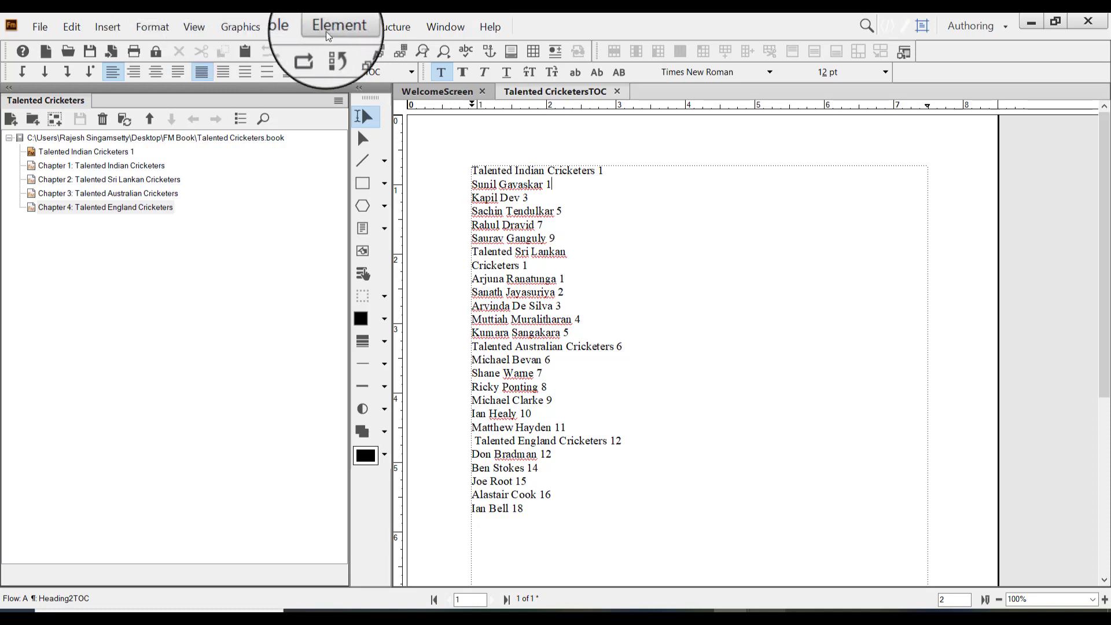
click(564, 295)
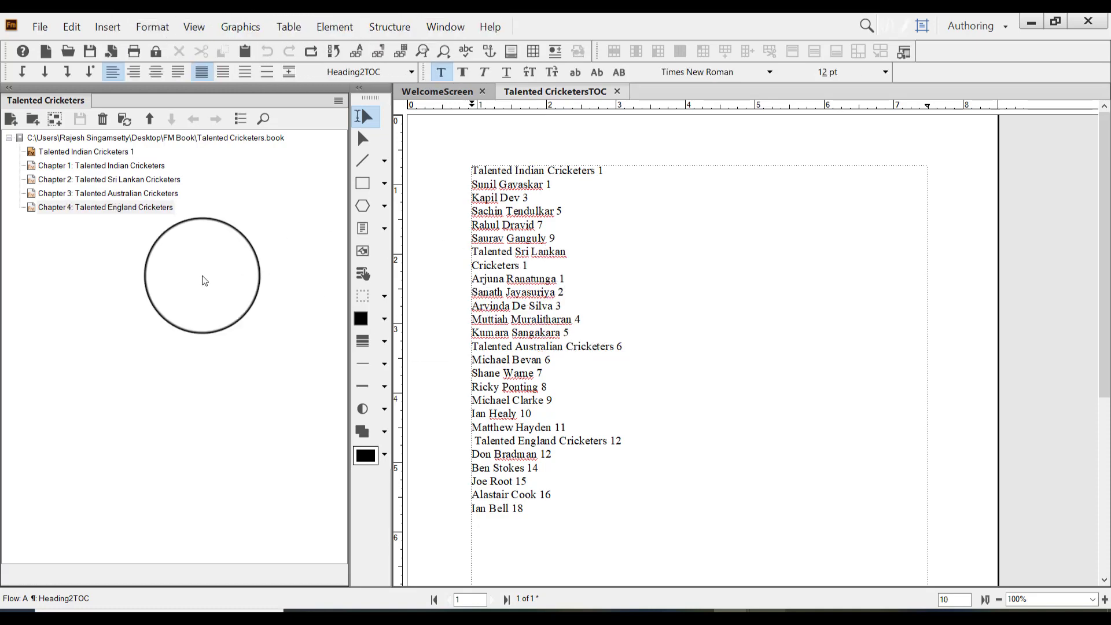
click(202, 275)
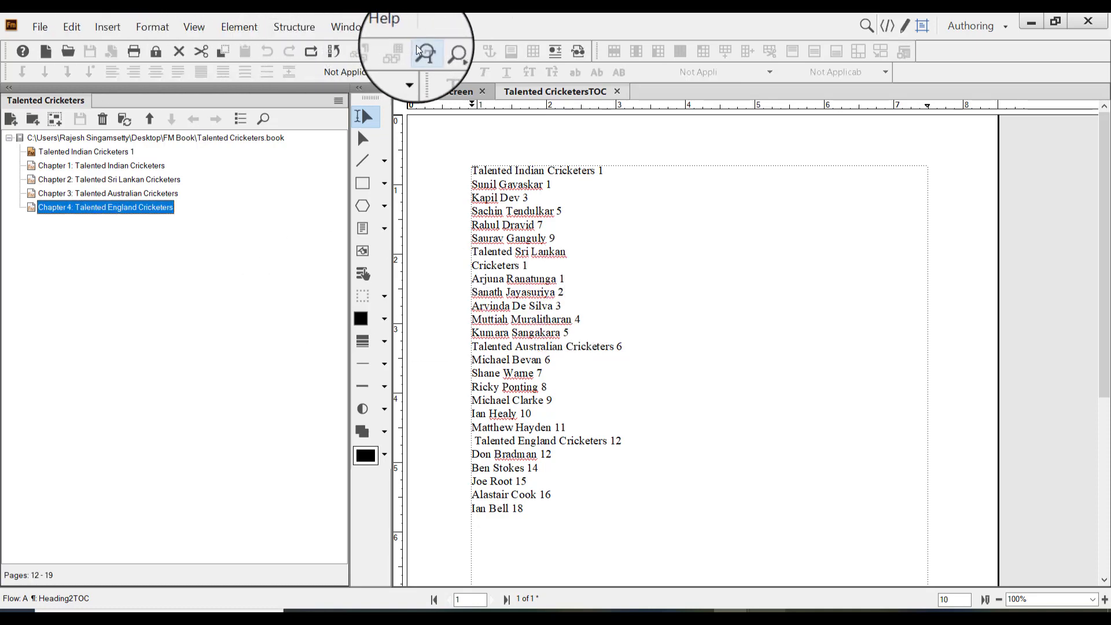
click(576, 243)
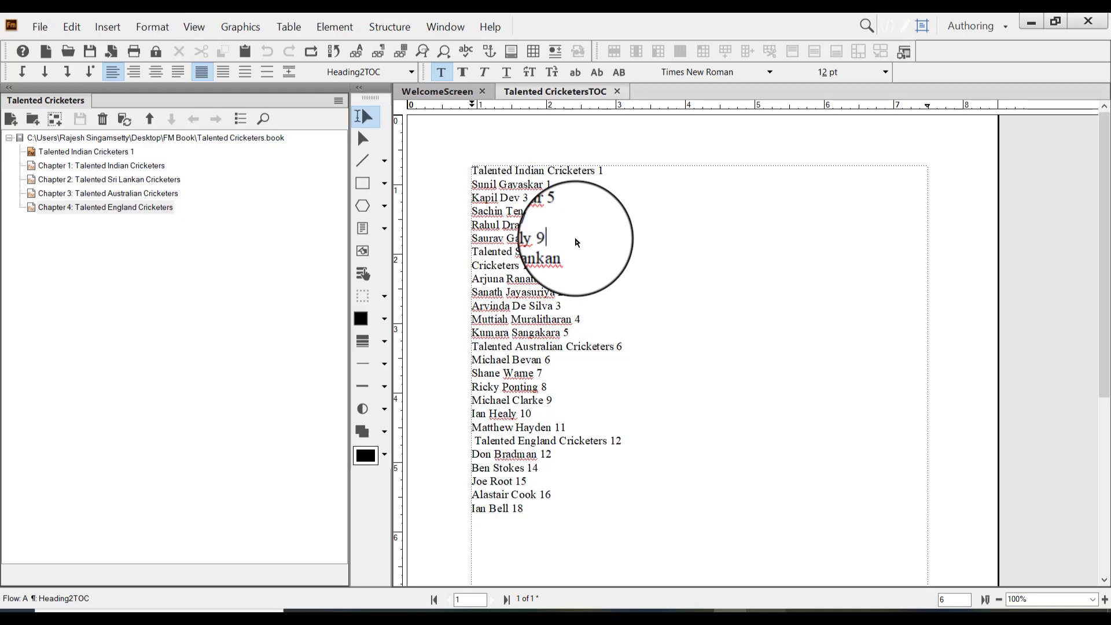
Display the table of contents document's reference pages and go to its TOC reference page
click(197, 27)
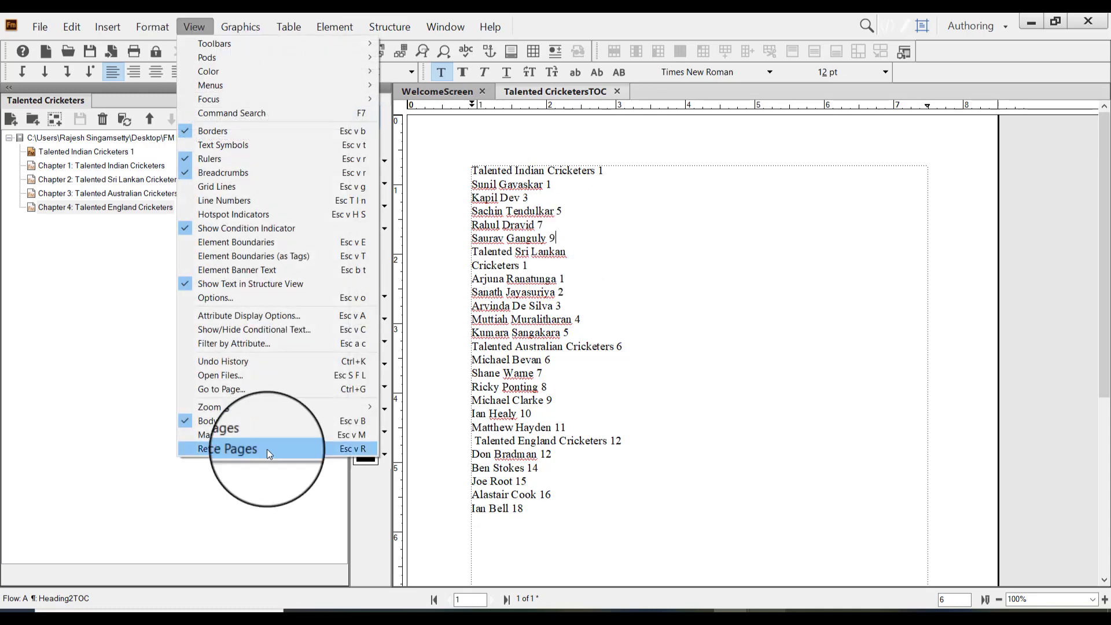
click(266, 449)
drag(1104, 115, 1102, 512)
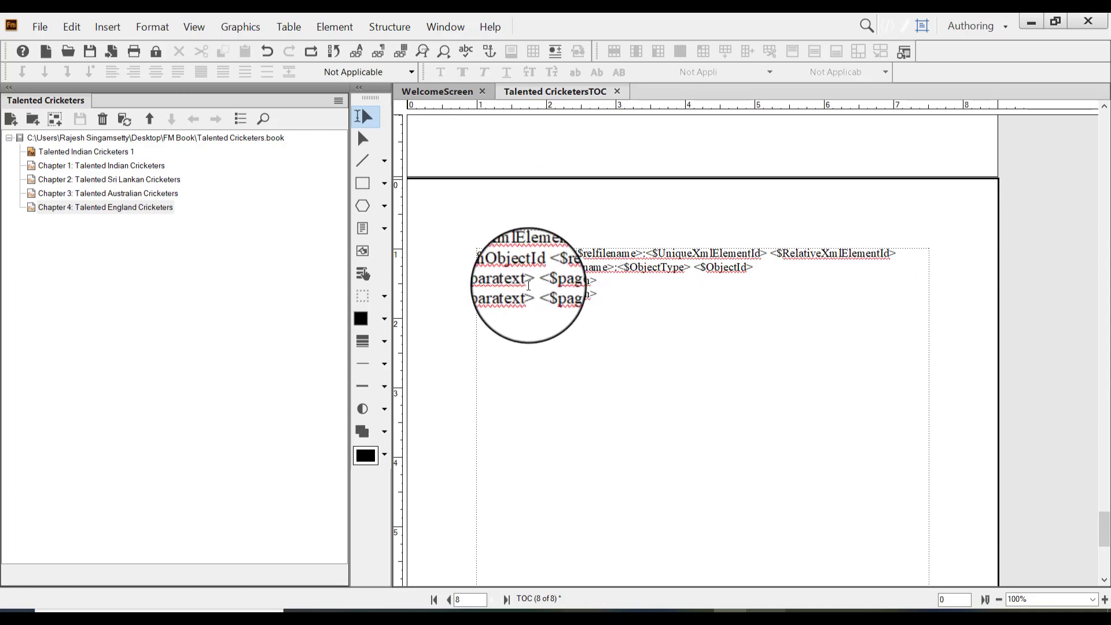
Examine the <$paratext> and <$pagenum> building blocks in the Heading2TOC and ChapterNameTOC lines
drag(521, 279, 476, 280)
drag(597, 282, 564, 277)
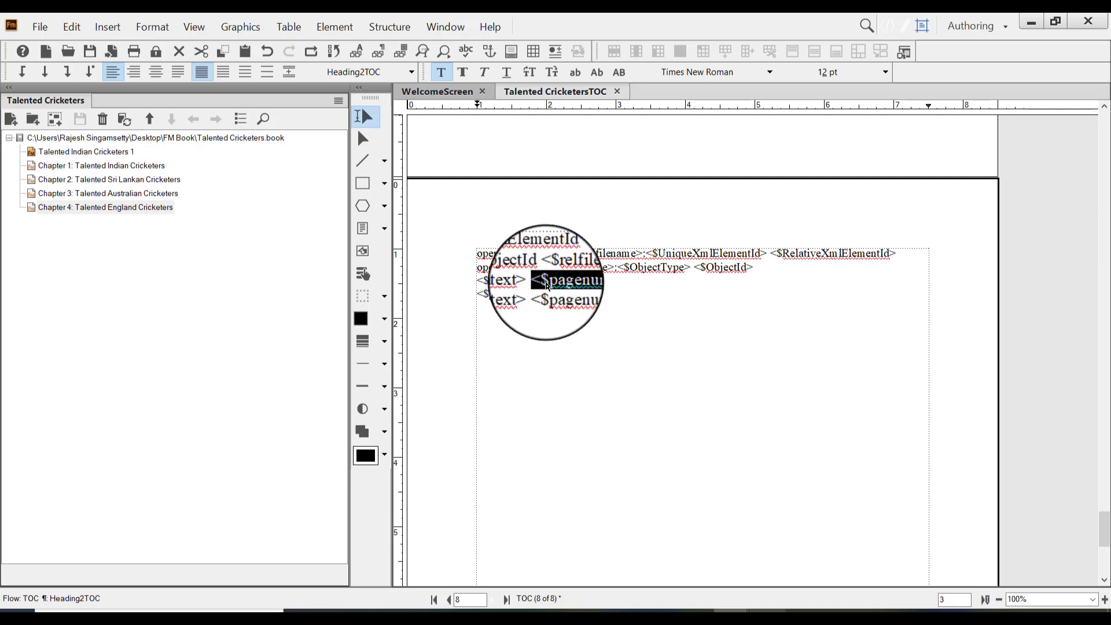
drag(547, 281, 571, 280)
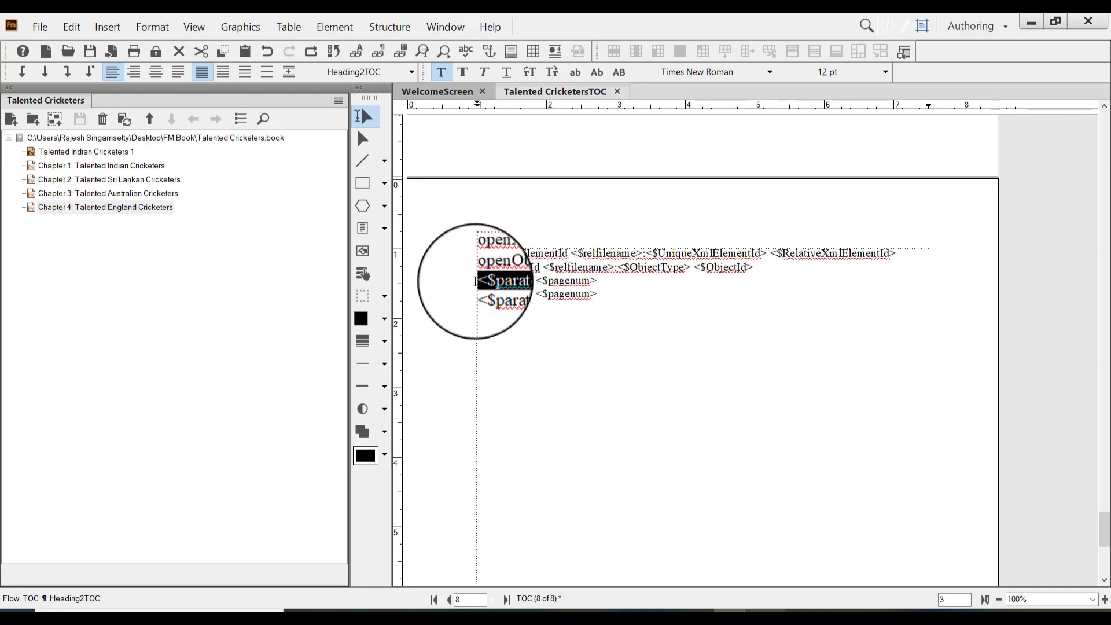
mouse_move(476, 281)
mouse_down()
mouse_move(588, 278)
mouse_move(520, 265)
mouse_move(483, 279)
mouse_up()
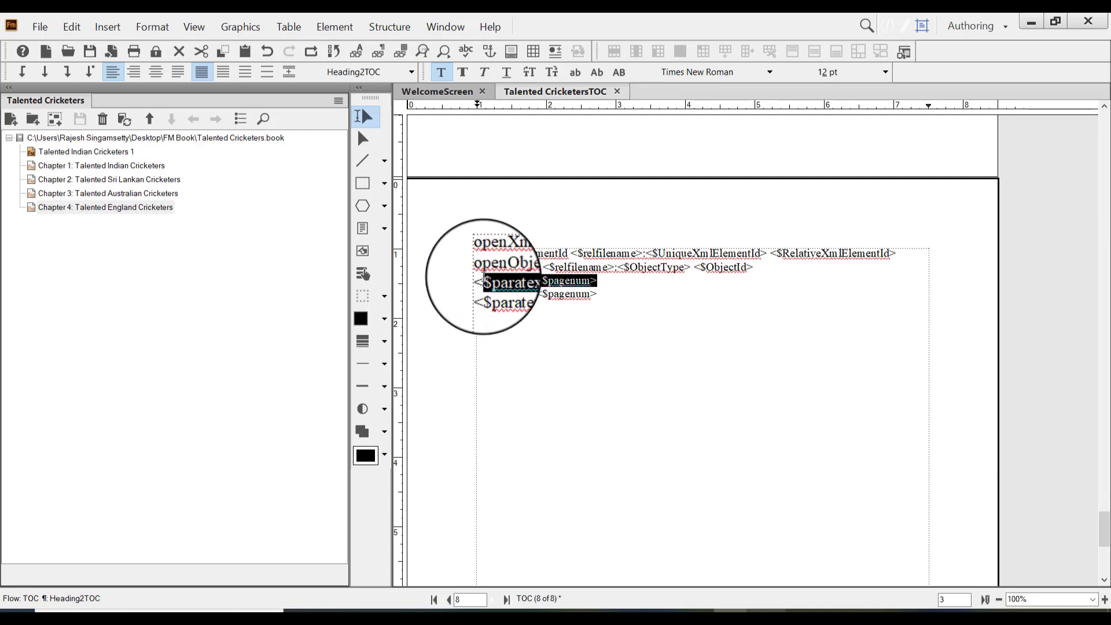
drag(619, 300, 485, 290)
click(481, 294)
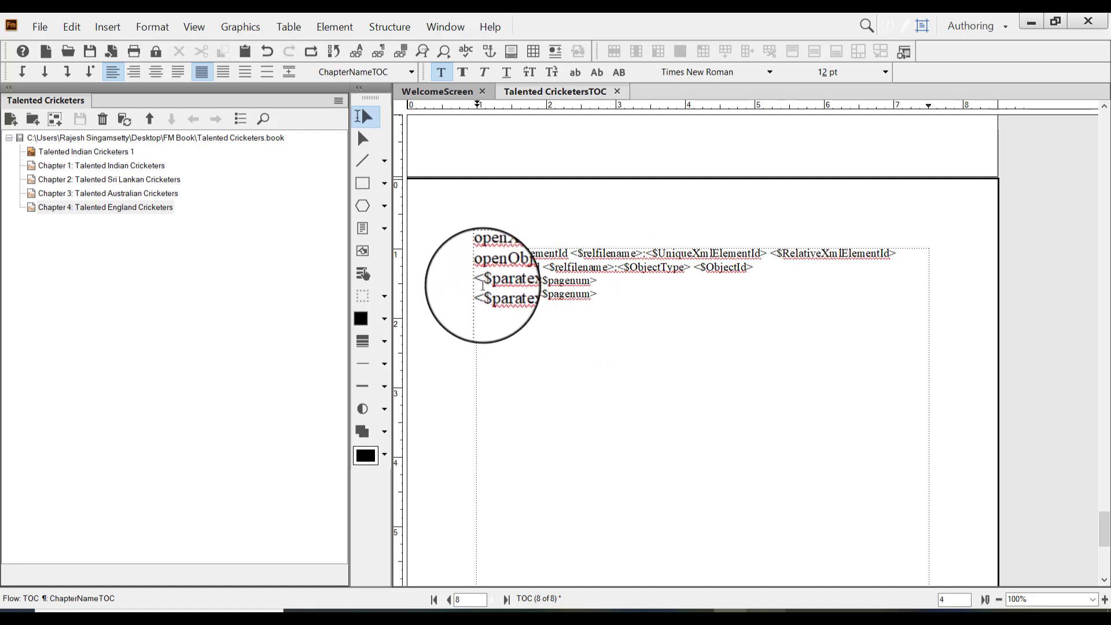
click(479, 278)
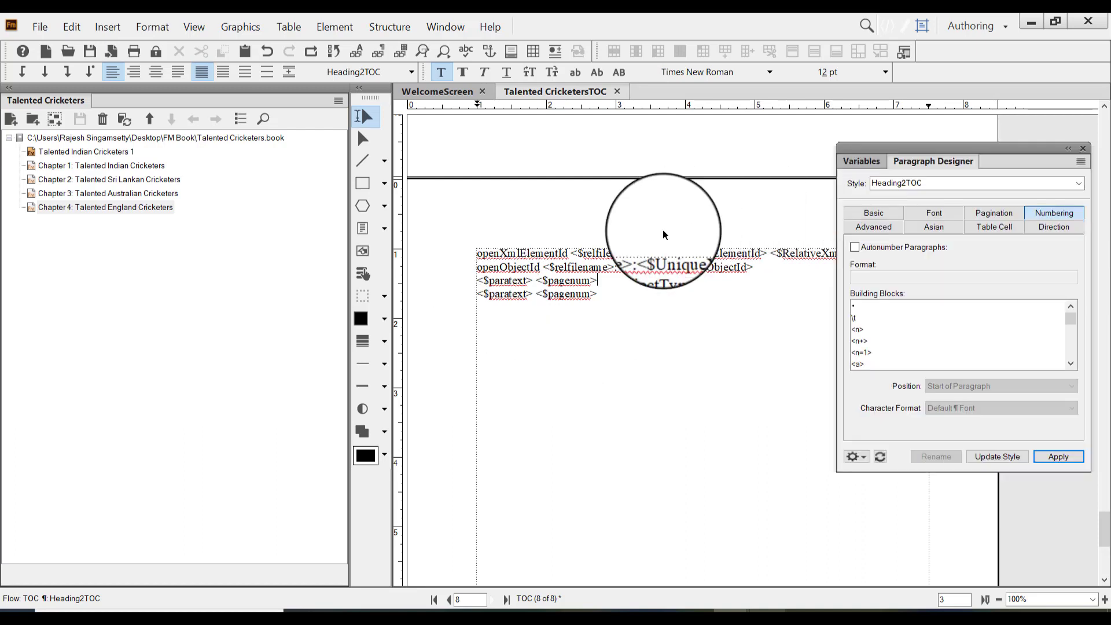
Add a left-aligned tab stop at 6 inches with the closely spaced dashed leader to ChapterNameTOC, accepting that this cannot be undone
click(537, 295)
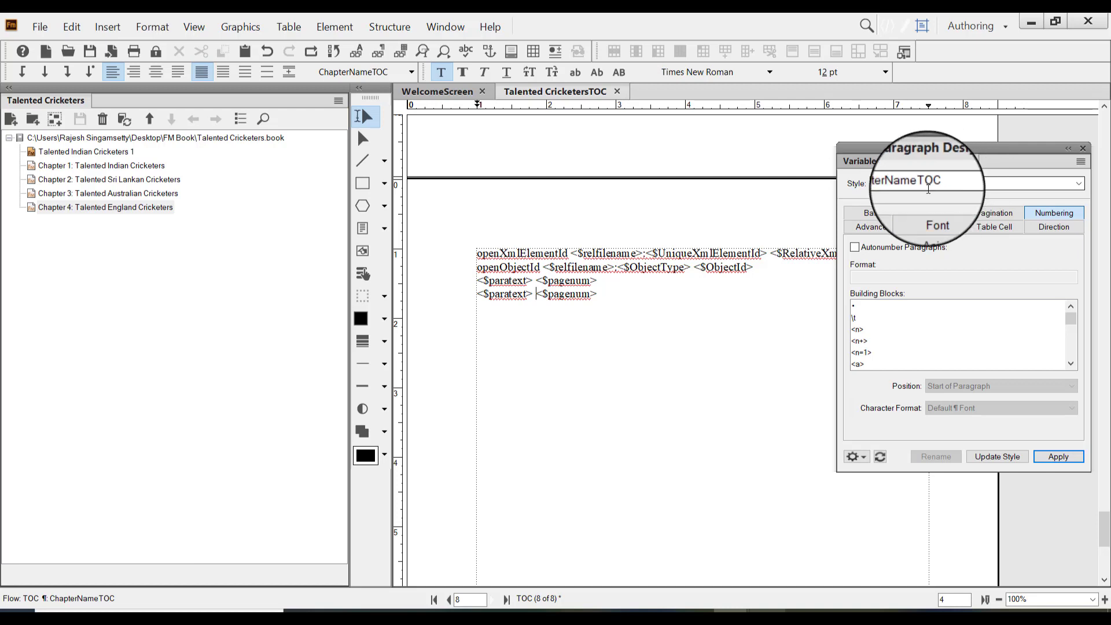
click(874, 213)
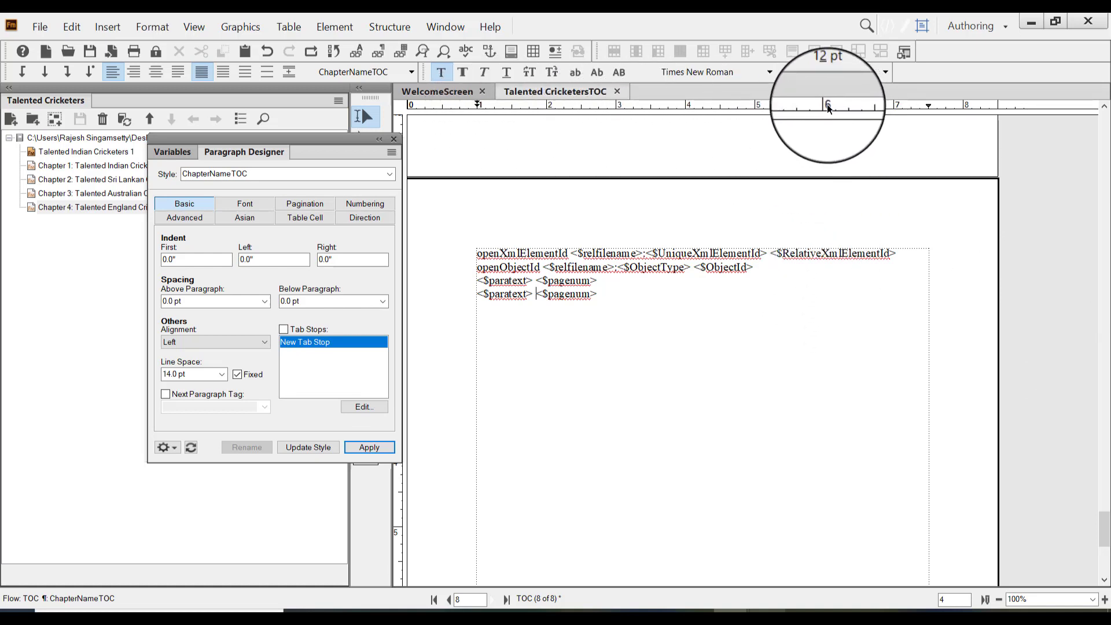
scroll(838, 220, down, 3)
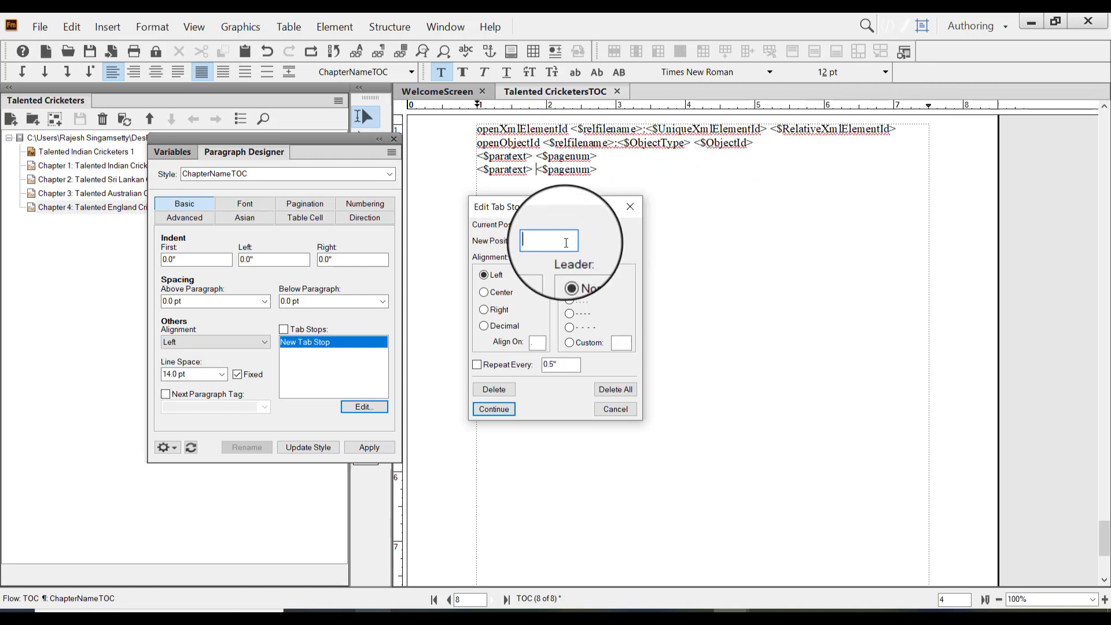
text(6)
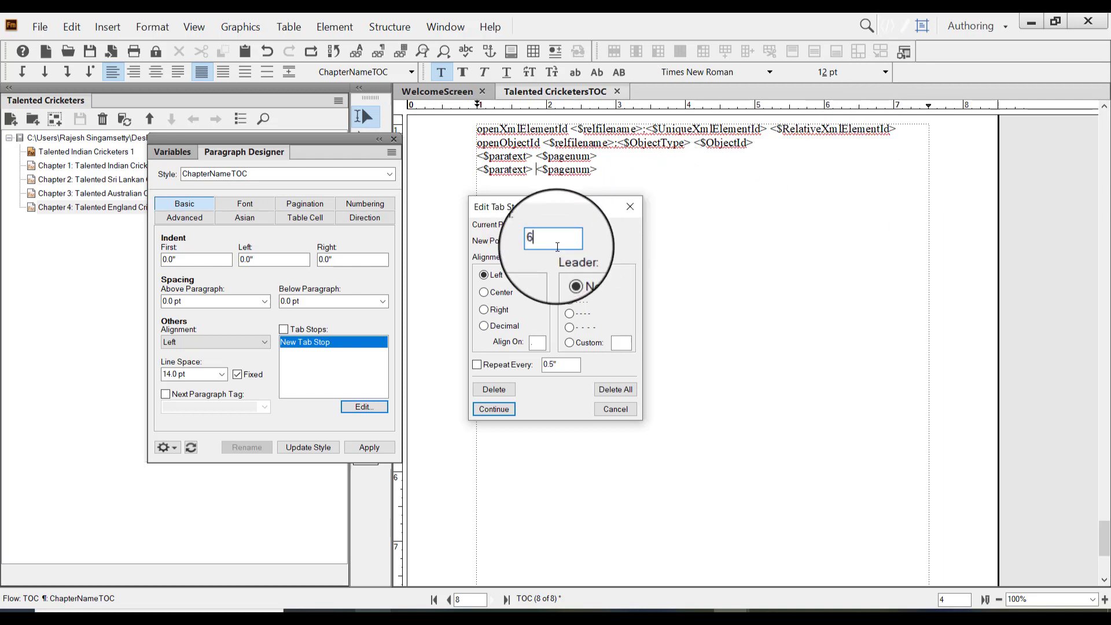
click(572, 314)
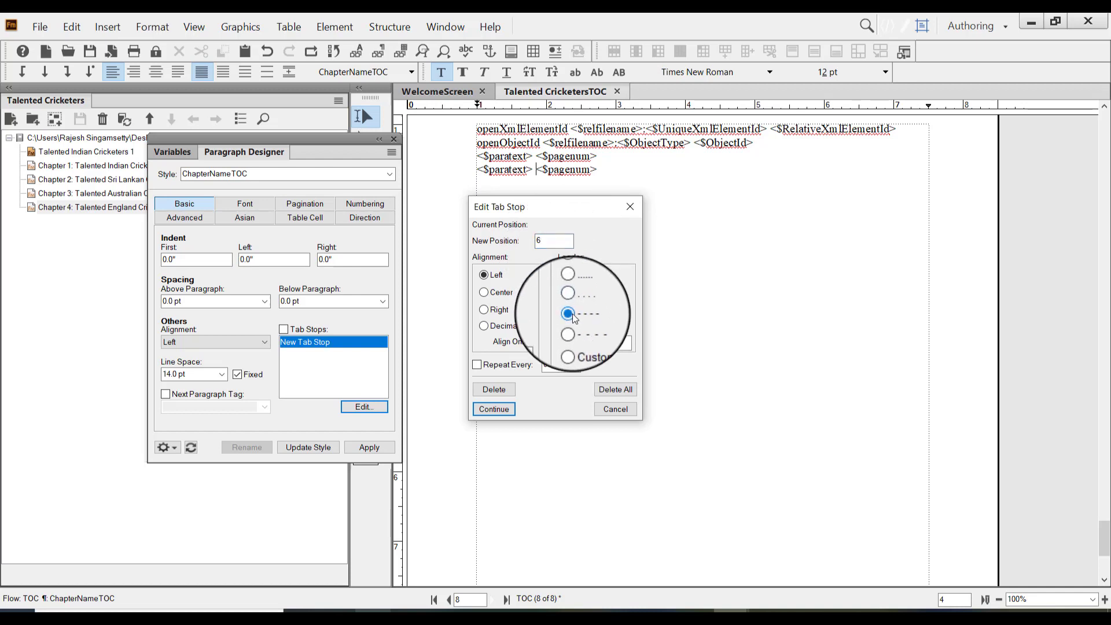
click(498, 412)
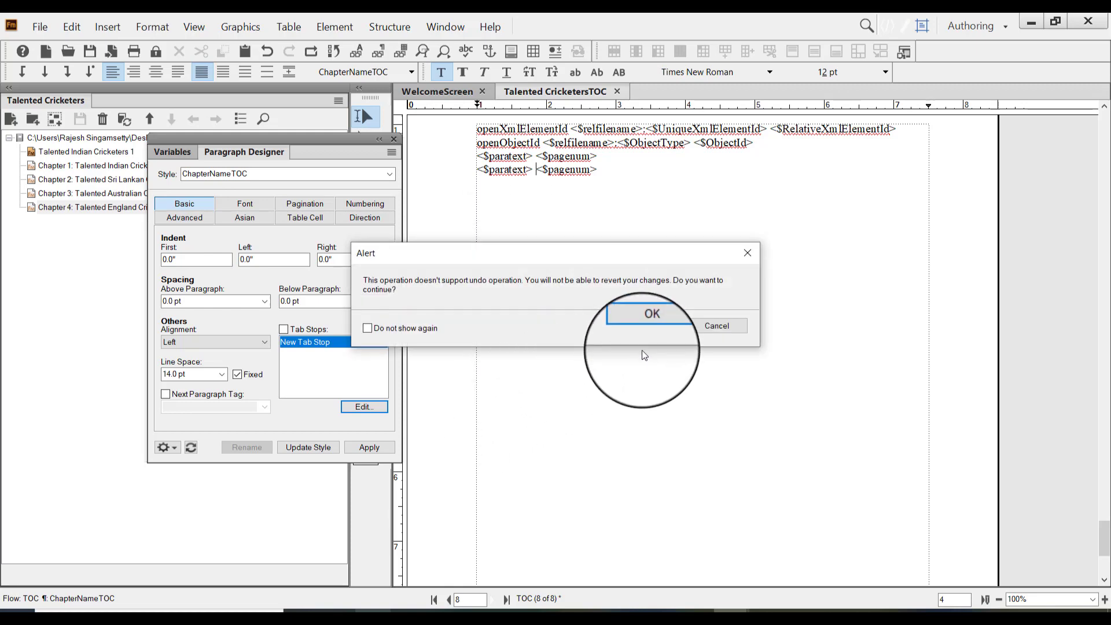
click(637, 328)
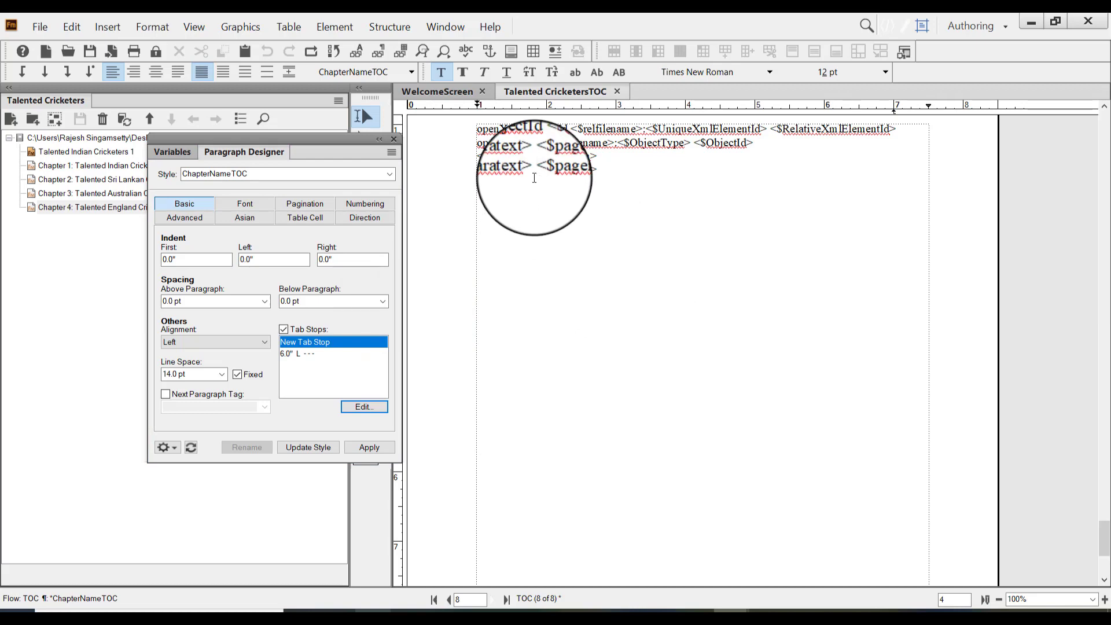
Update the ChapterNameTOC style with the new tab stop and insert a tab before <$pagenum> in its line
click(292, 354)
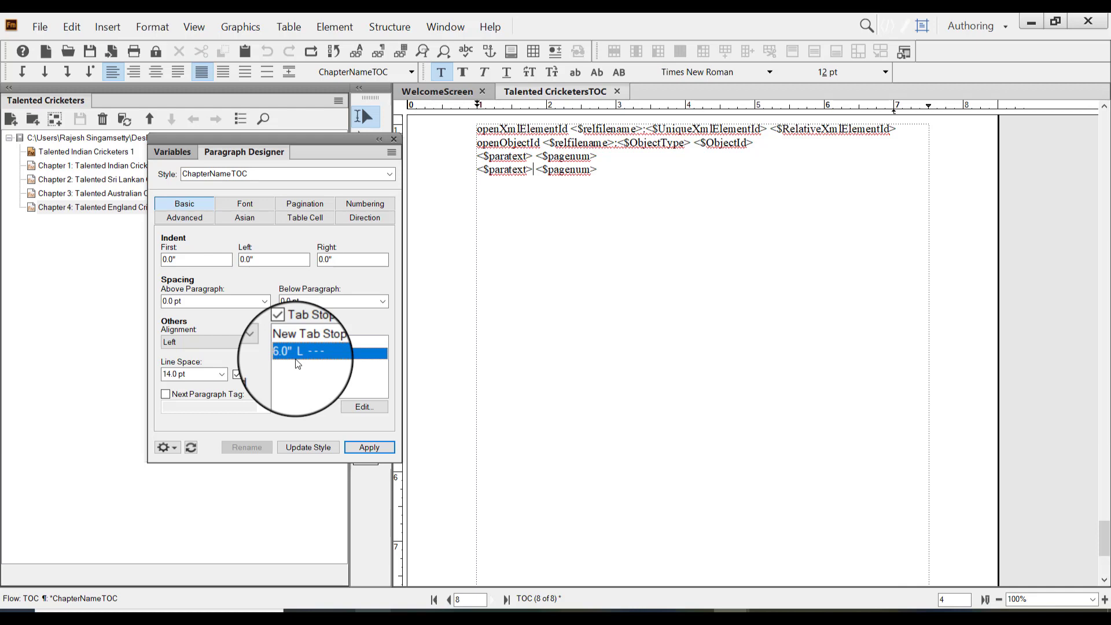
click(307, 447)
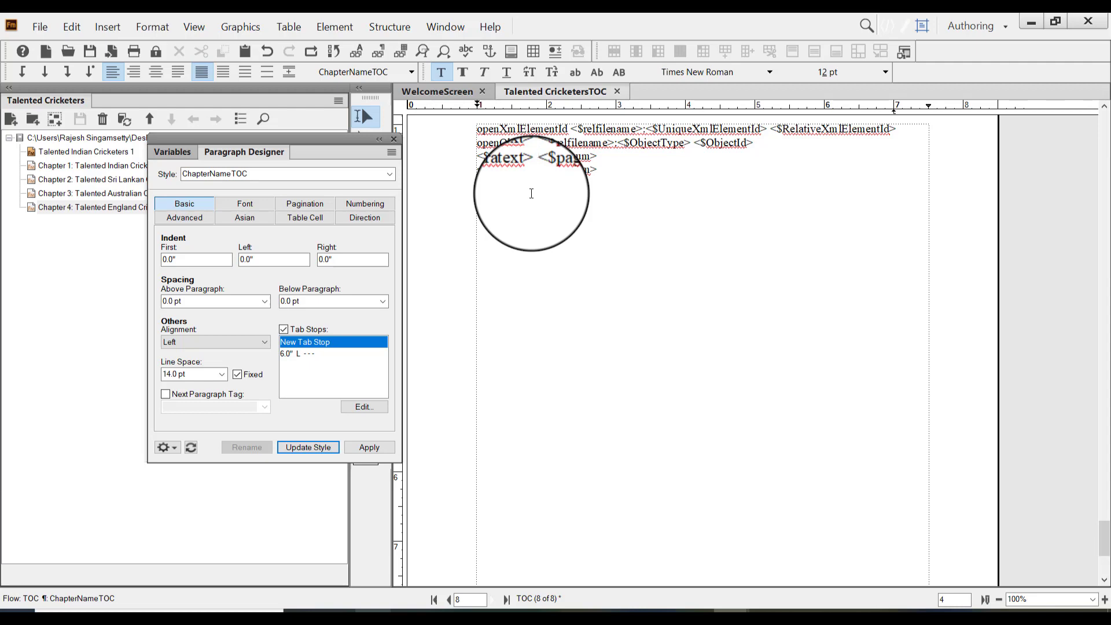
key(Tab)
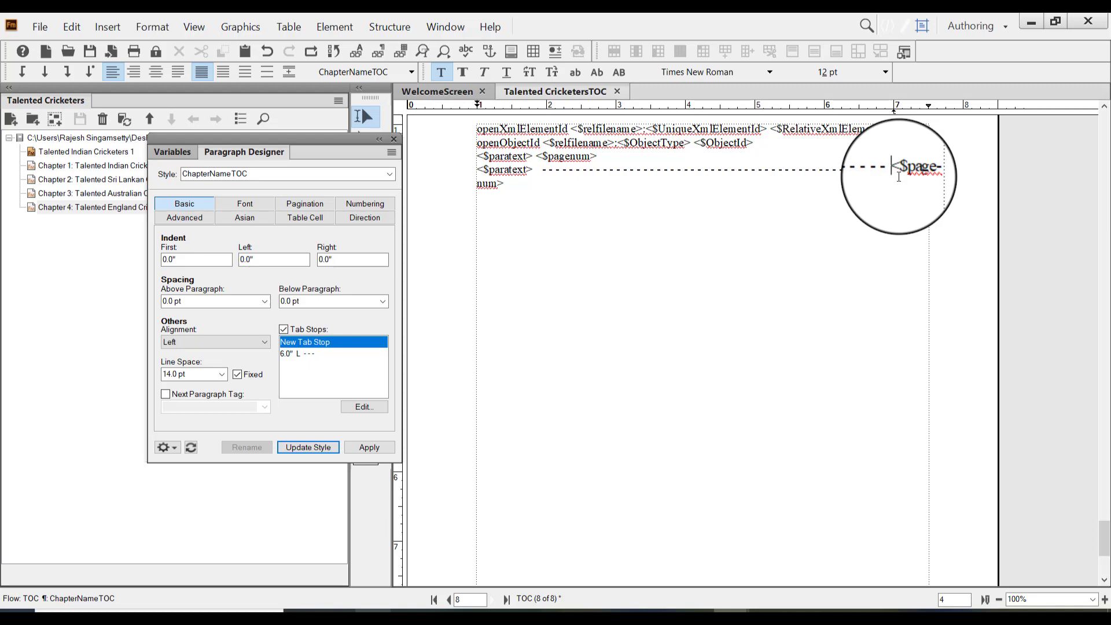
Add a left-aligned tab stop at 6 inches with the closely spaced dashed leader to Heading2TOC, accepting that this cannot be undone
click(538, 156)
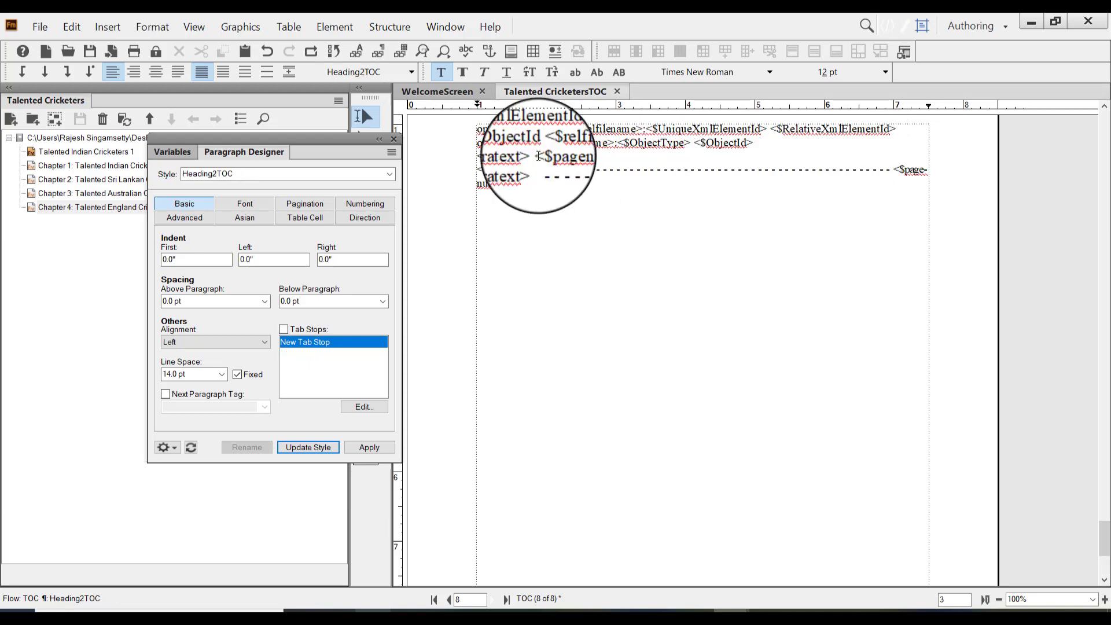
click(361, 407)
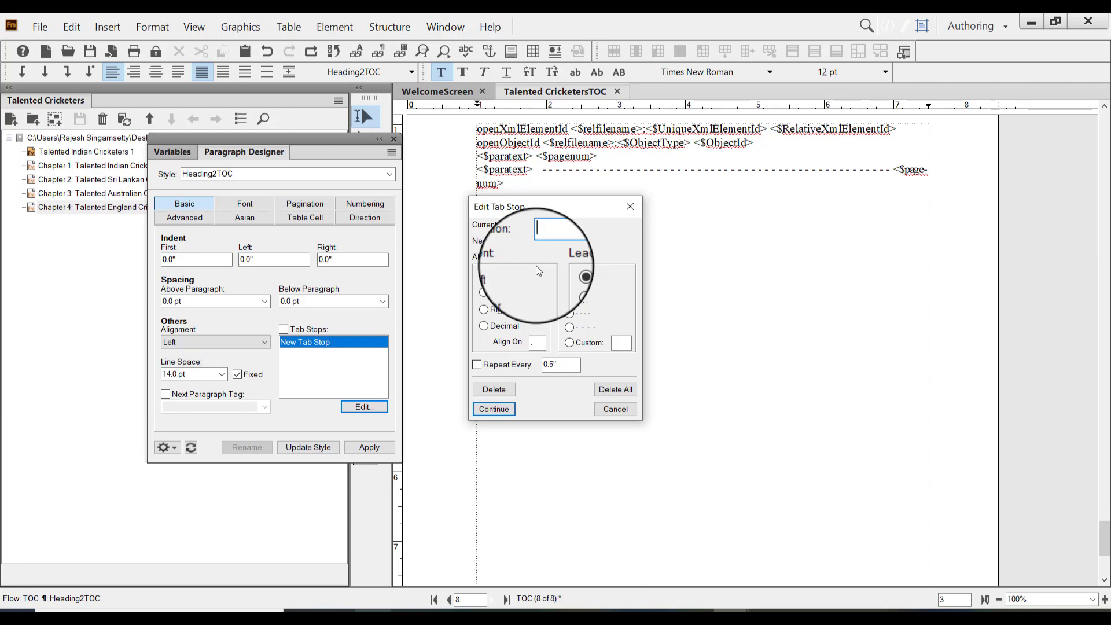
text(6)
click(570, 313)
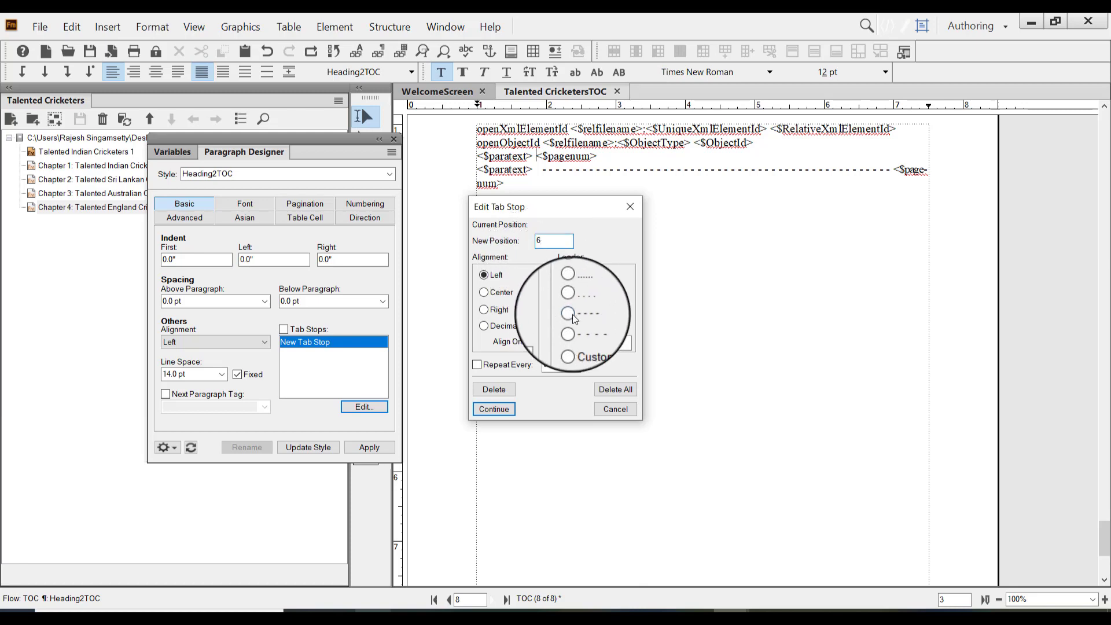
click(498, 405)
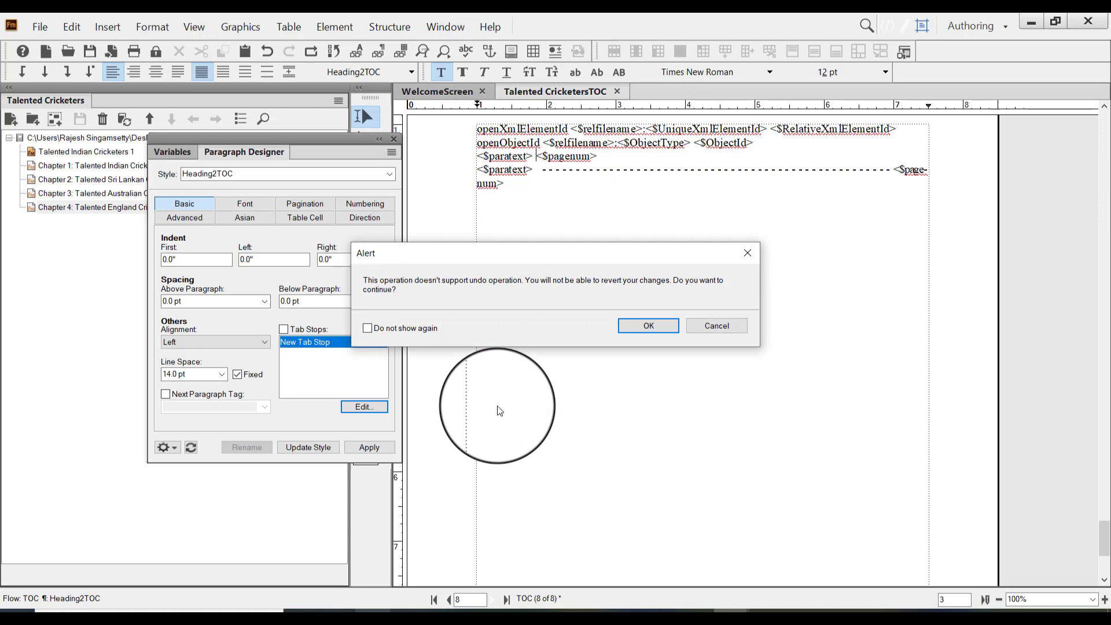
click(647, 326)
Update the Heading2TOC style with its tab stop, insert a tab before <$pagenum> in its line and put away the Paragraph Designer
click(289, 354)
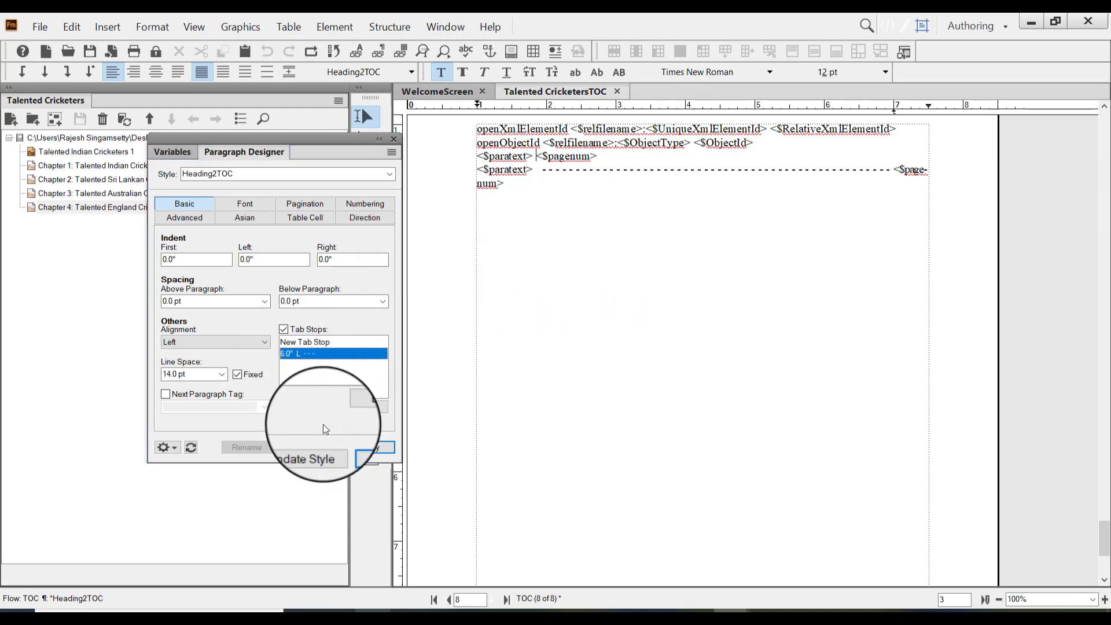
click(311, 449)
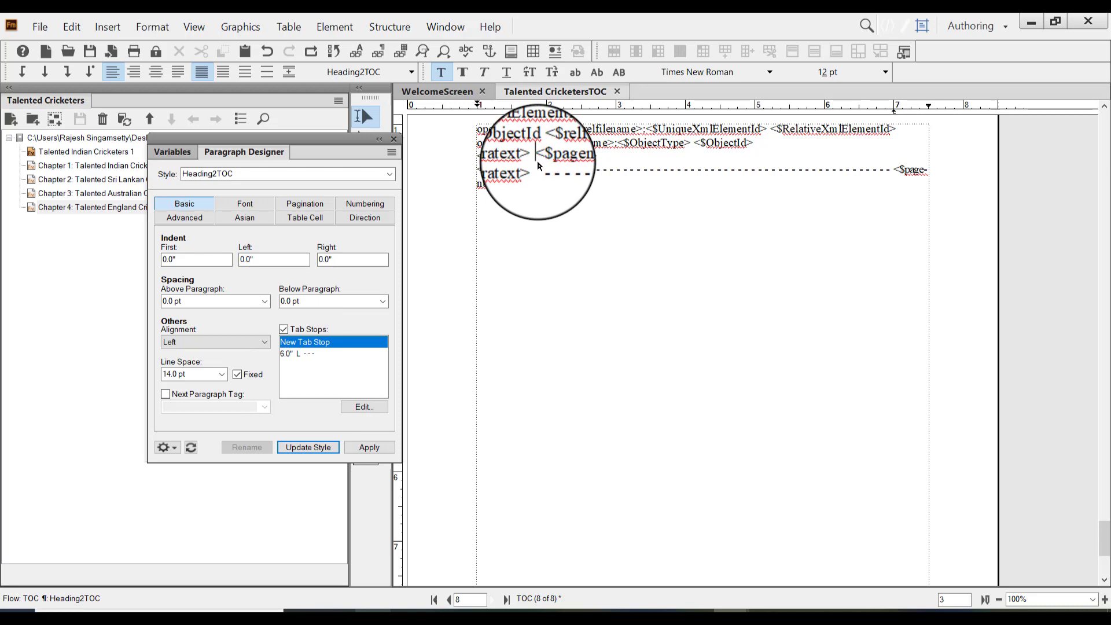
key(Tab)
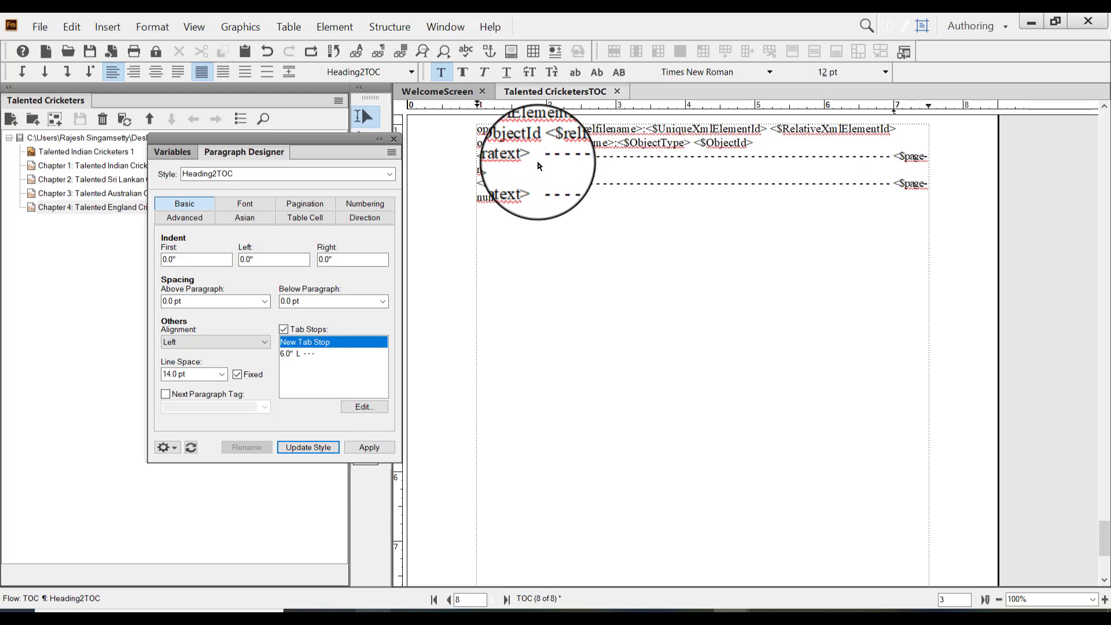
click(382, 144)
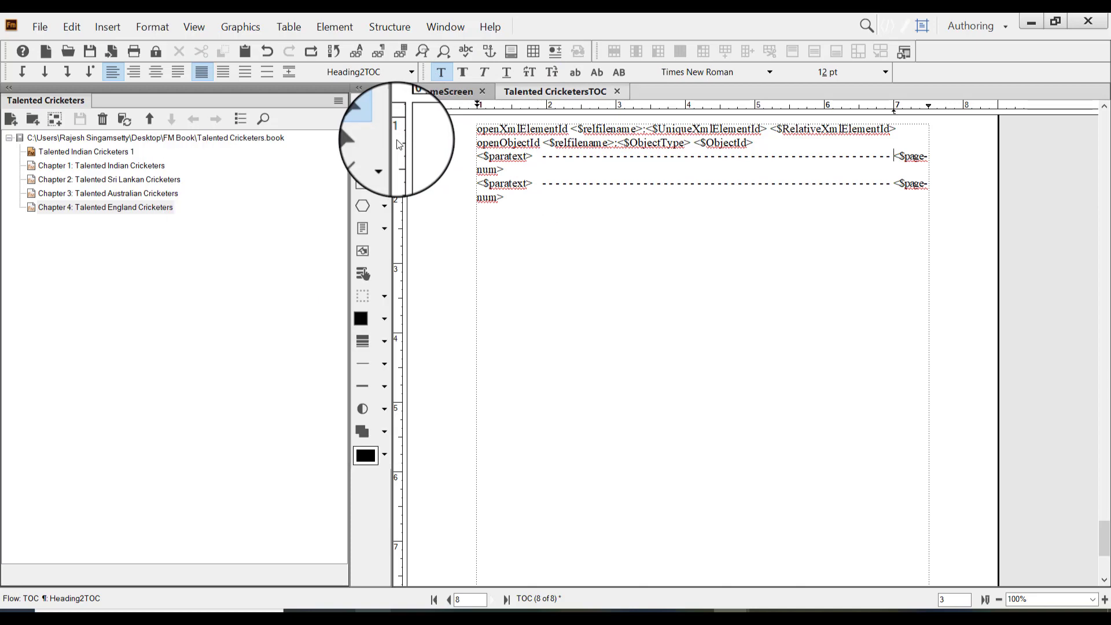
Return to the body pages and update the book to regenerate Talented CricketersTOC.fm
click(196, 25)
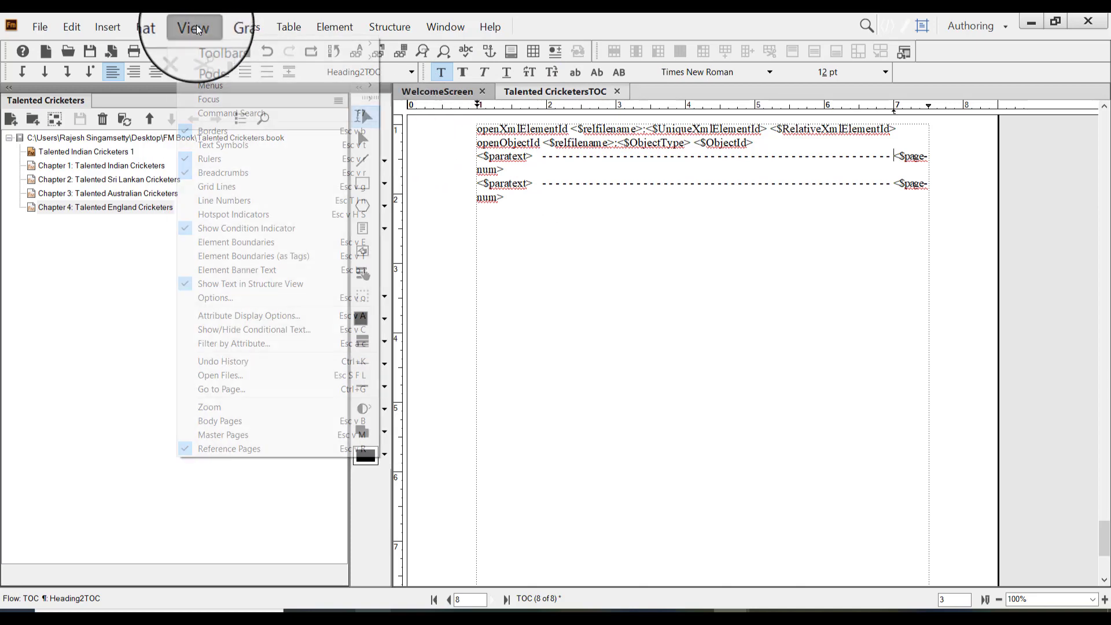
click(289, 425)
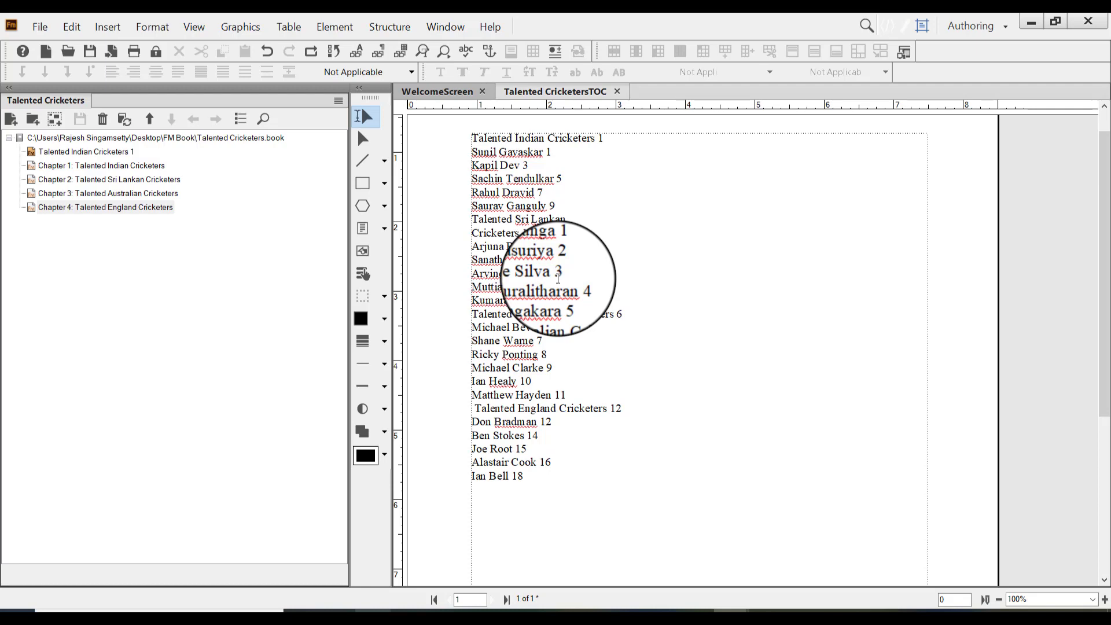
click(127, 119)
click(599, 431)
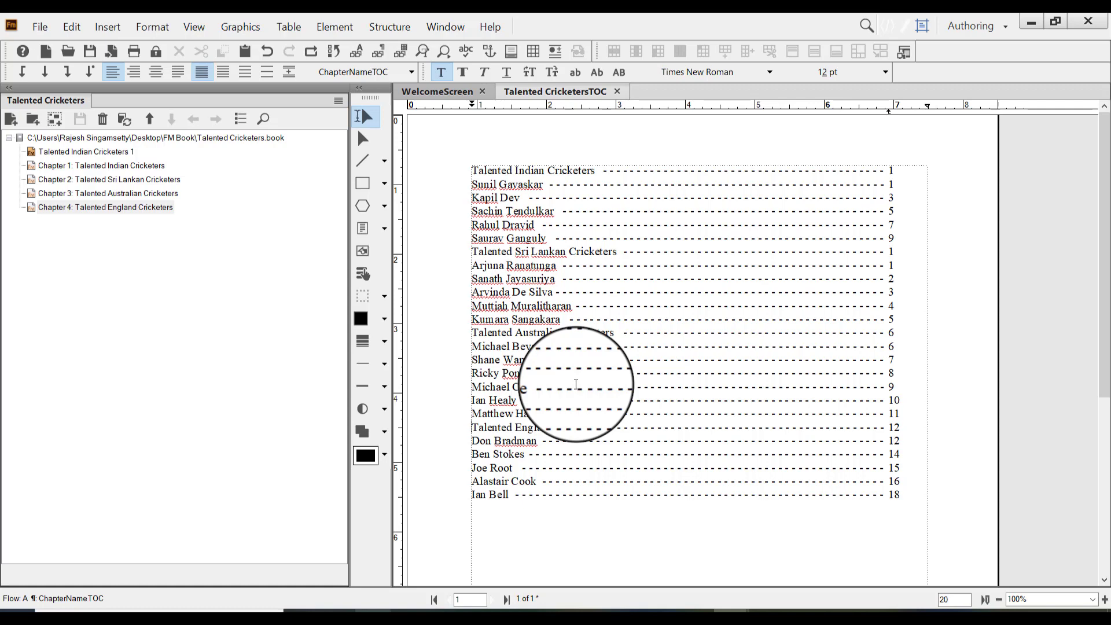
Set the ChapterNameTOC style's spacing above the paragraph to one line (14.0 pt) and update the style
click(555, 524)
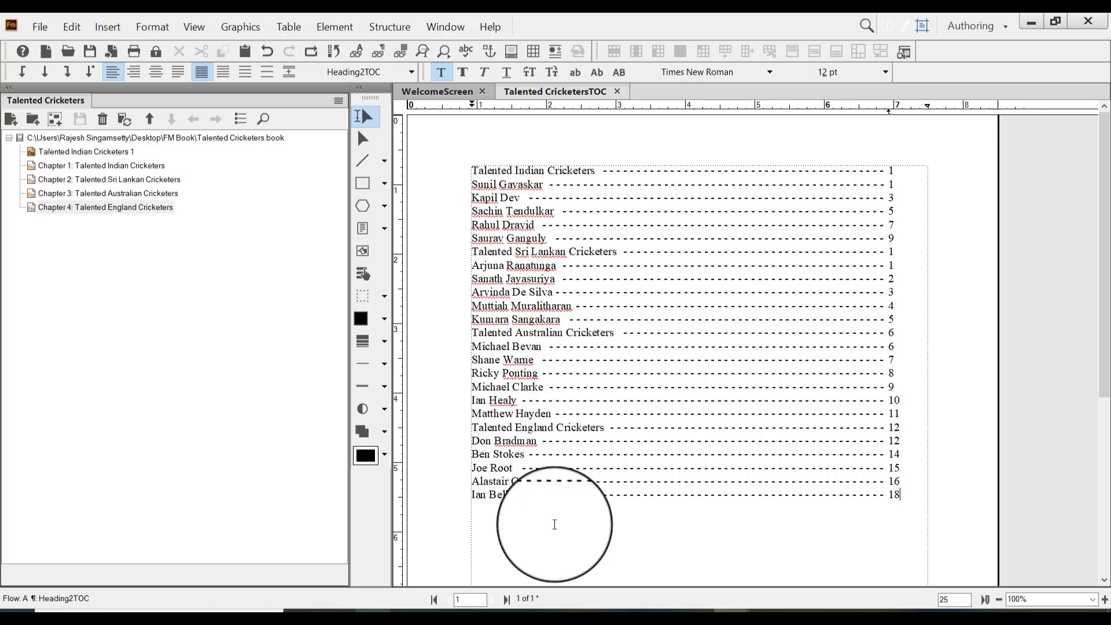
key(ctrl+m)
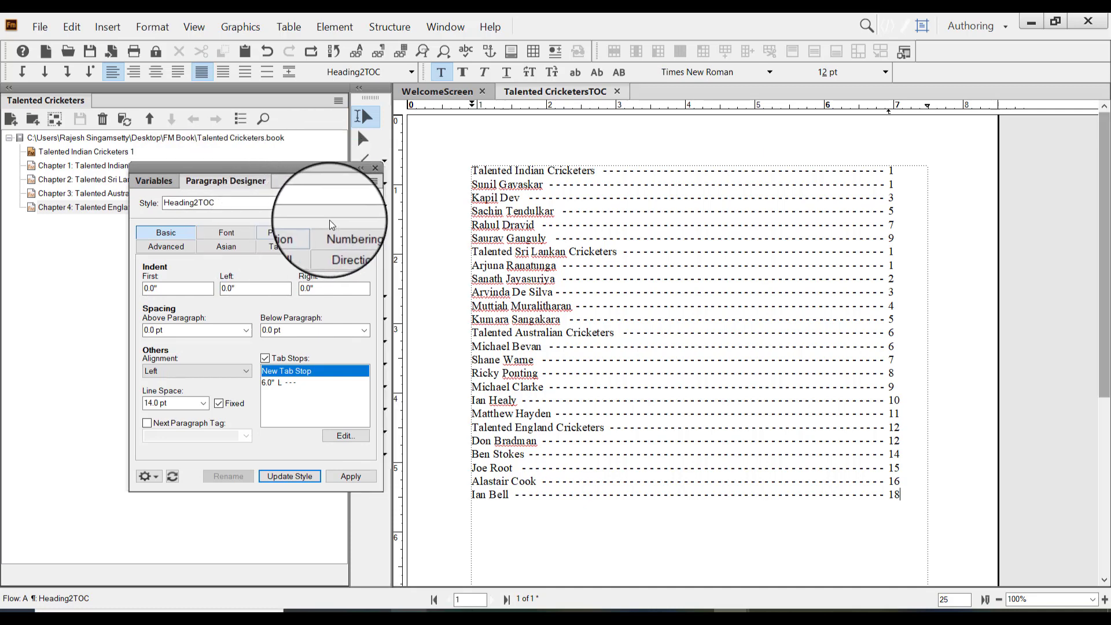
click(370, 203)
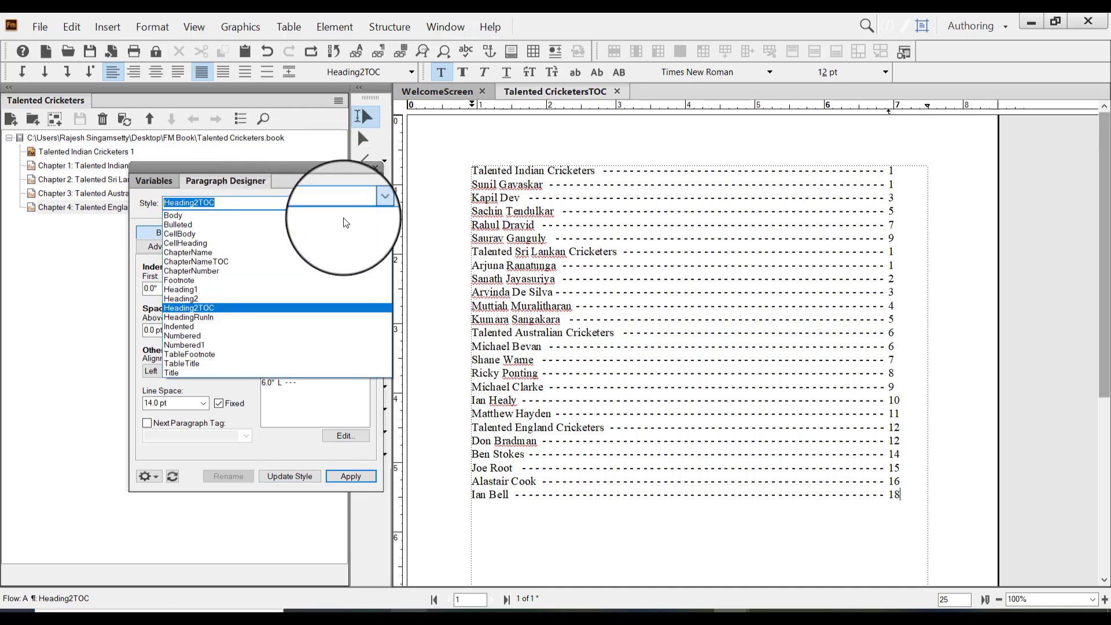
click(254, 260)
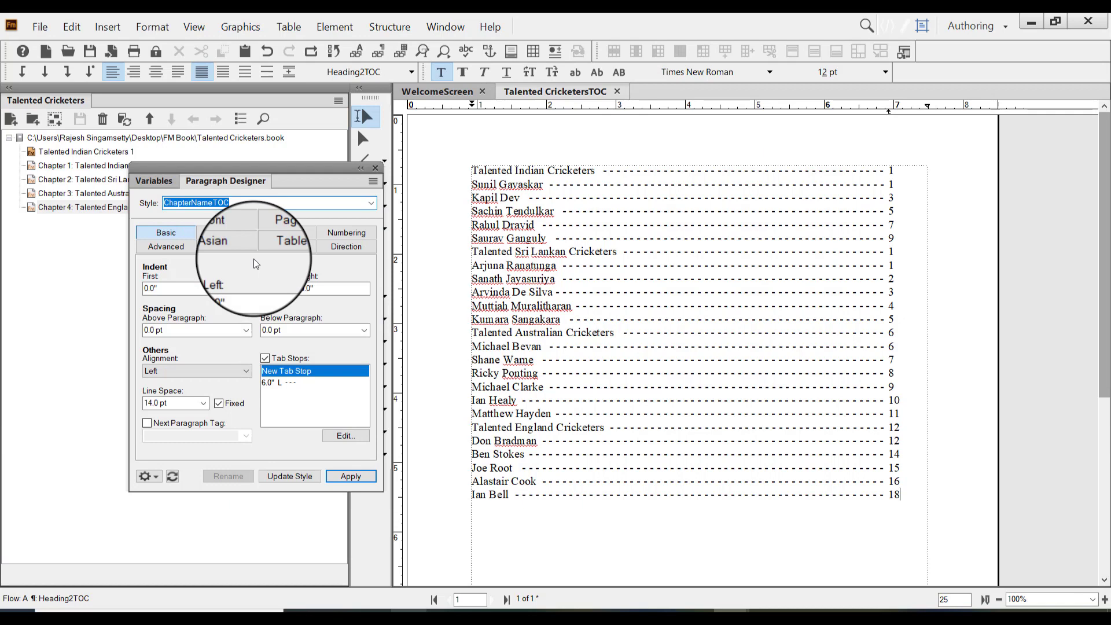
click(245, 330)
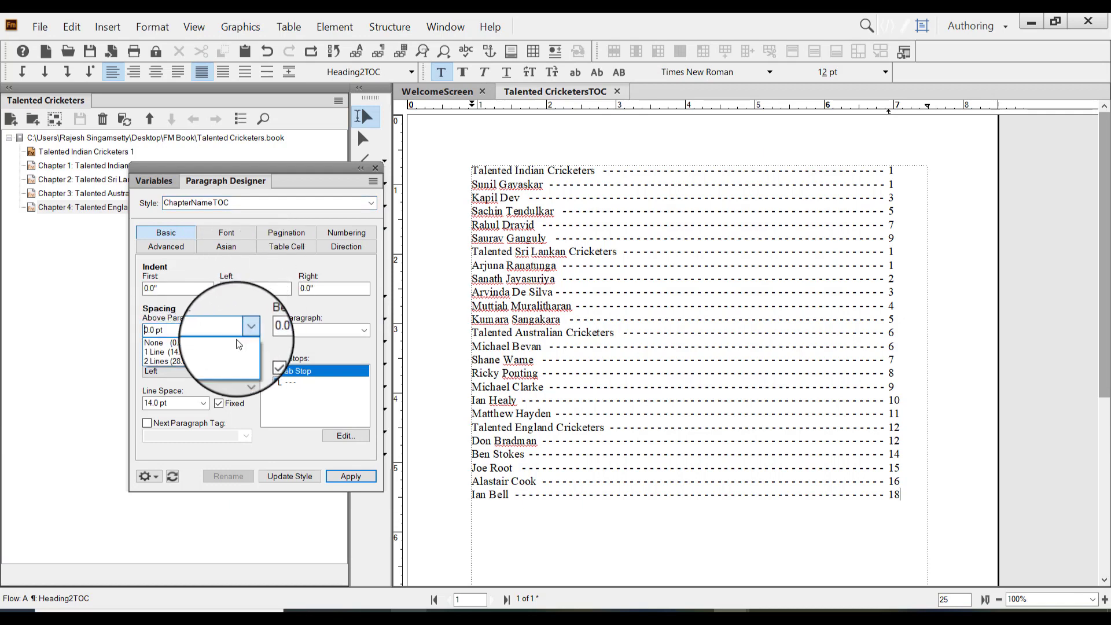
click(218, 357)
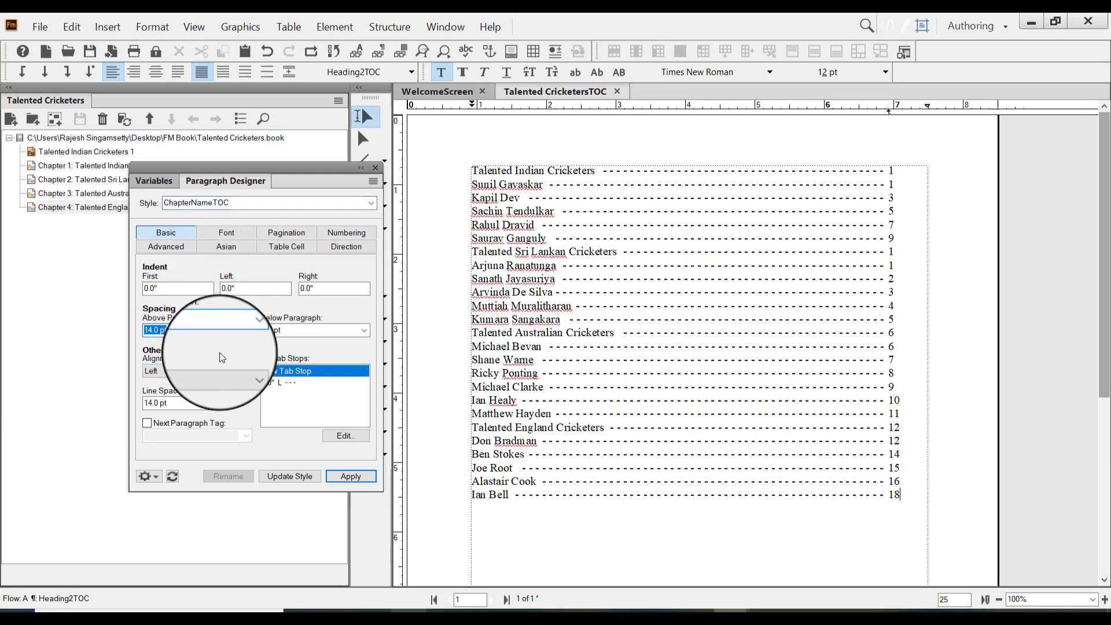
click(294, 476)
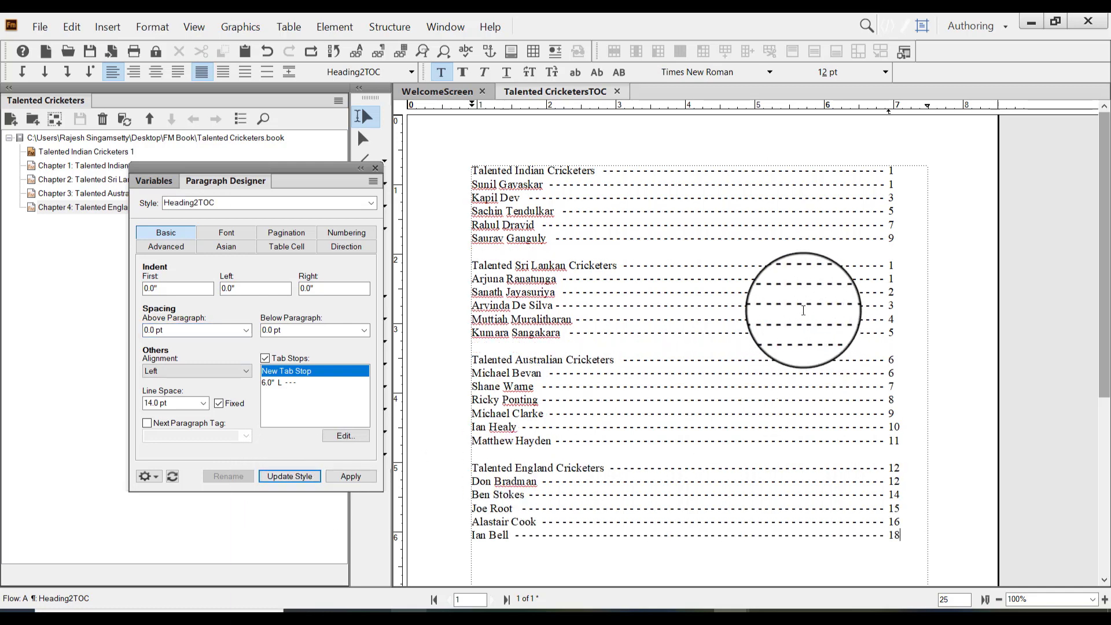
Set the ChapterNameTOC font to 14 pt with Bold weight, update the style and close the Paragraph Designer
click(370, 203)
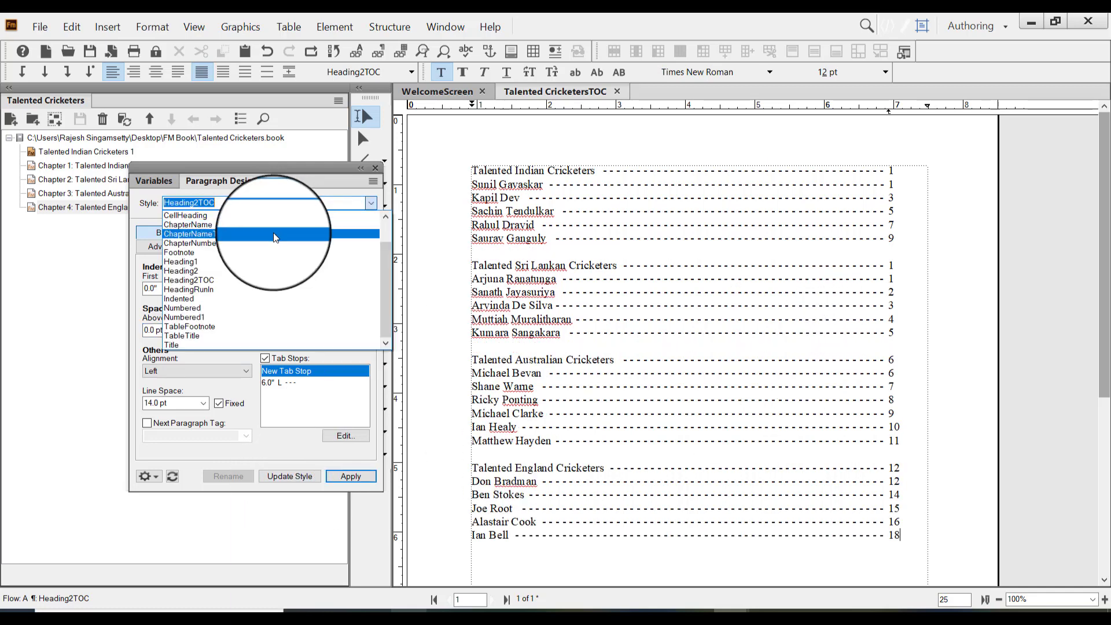
click(274, 235)
click(228, 233)
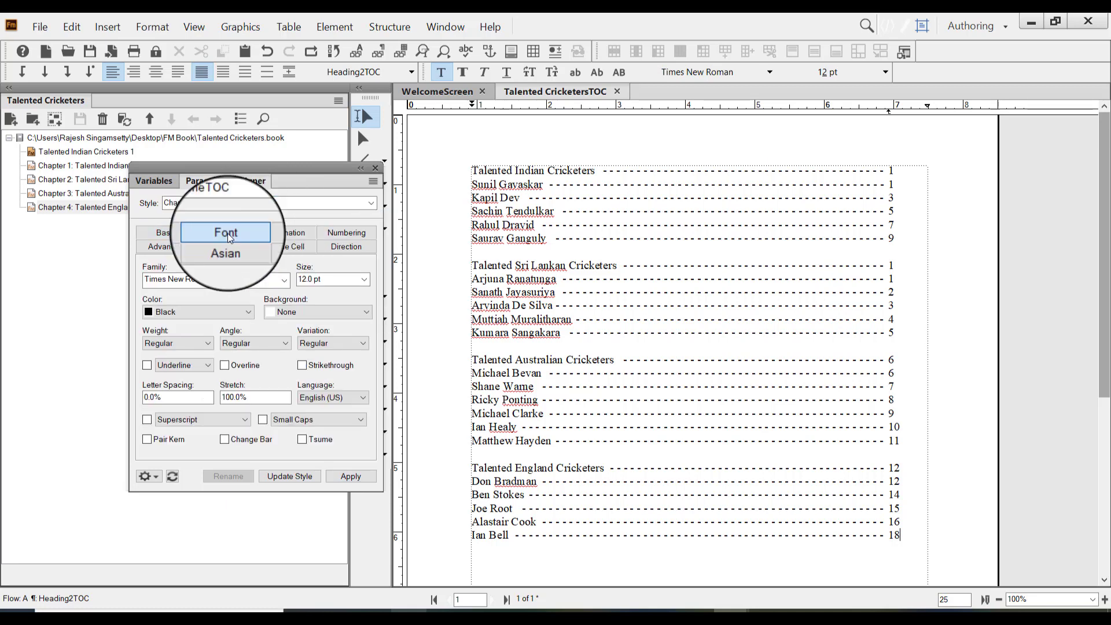
click(365, 280)
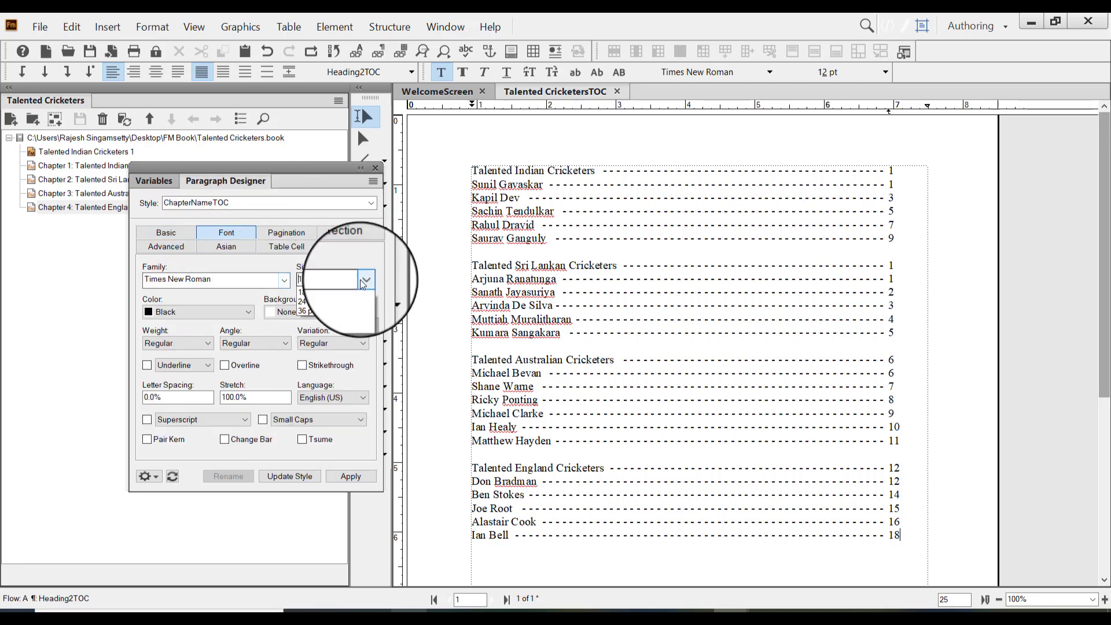
click(335, 355)
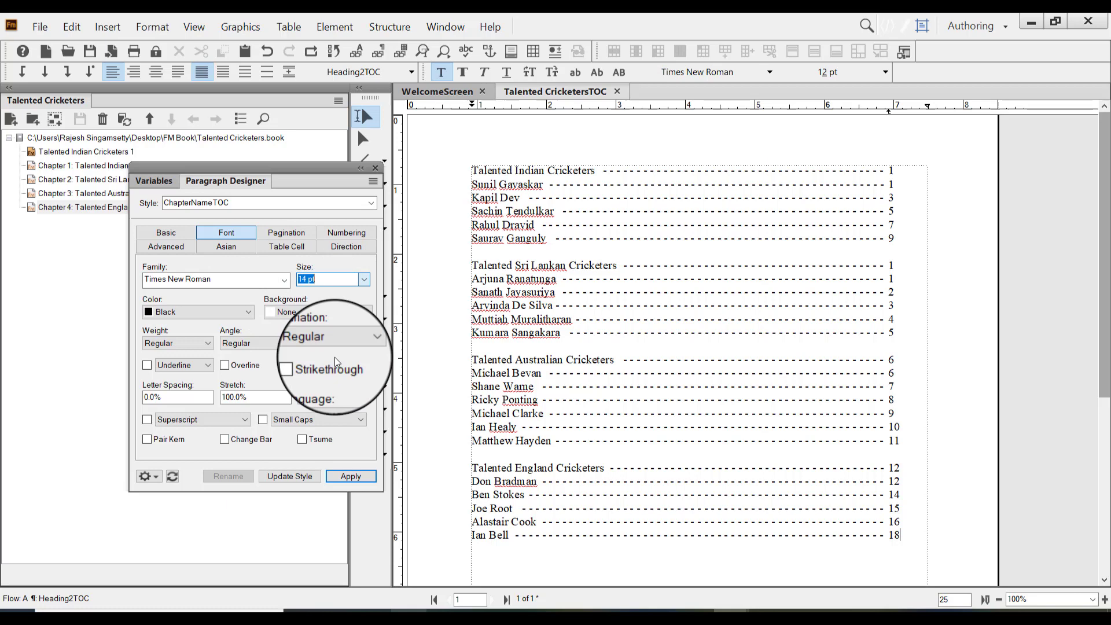
click(252, 313)
click(251, 314)
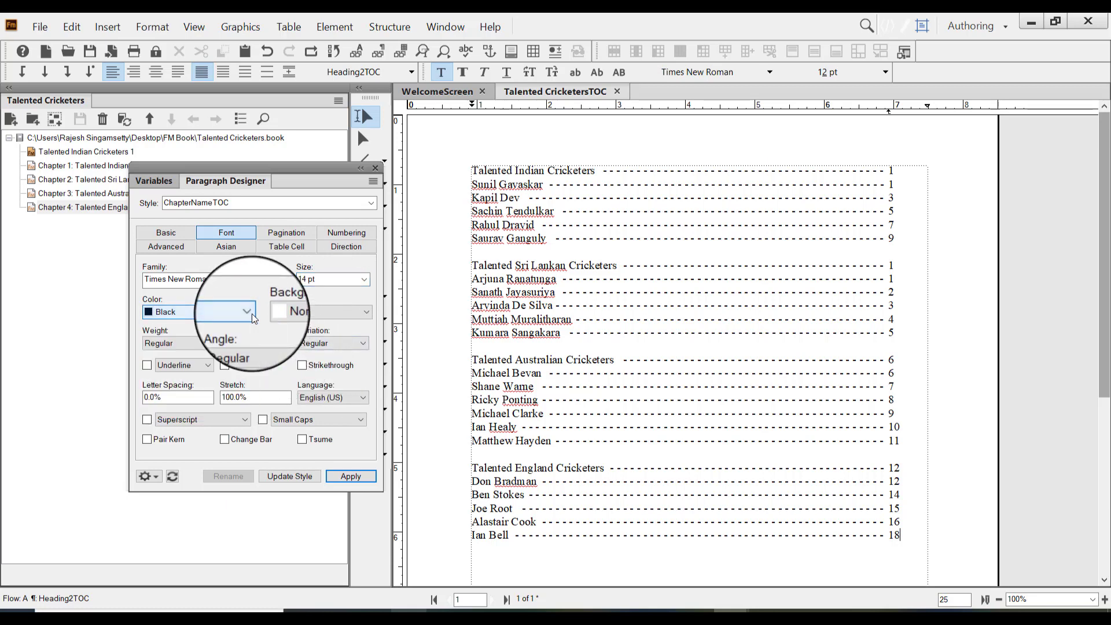
click(208, 342)
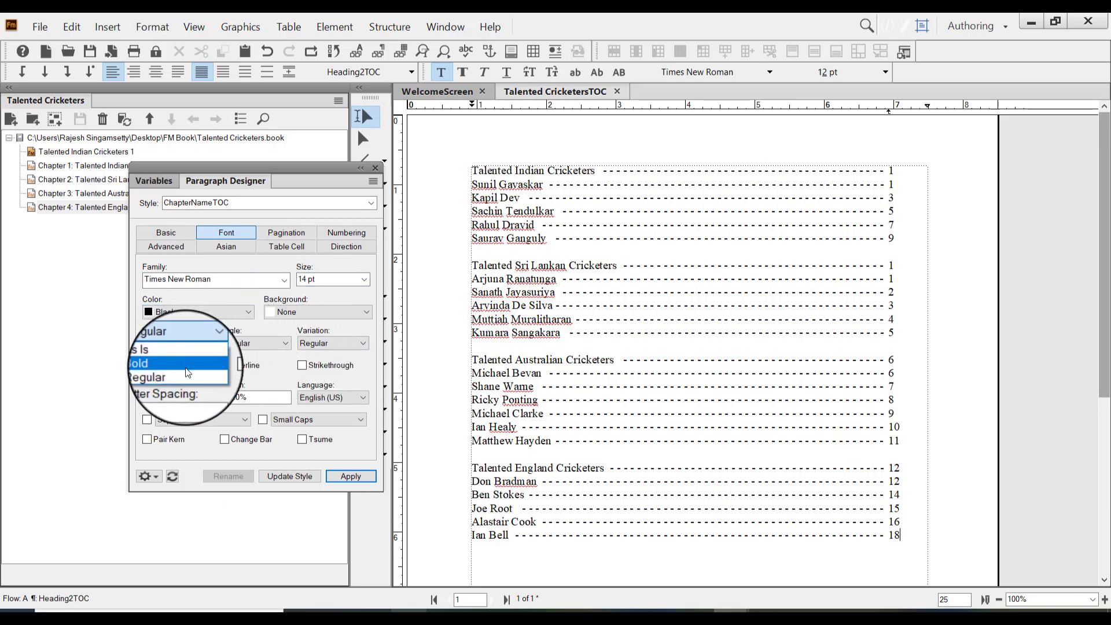
click(185, 367)
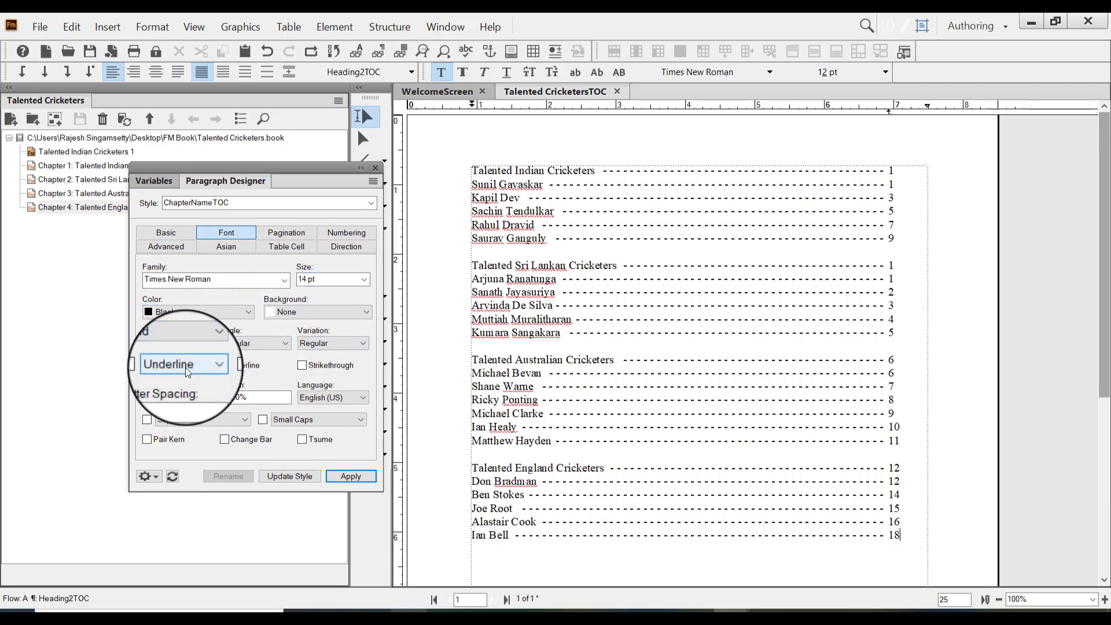
click(294, 477)
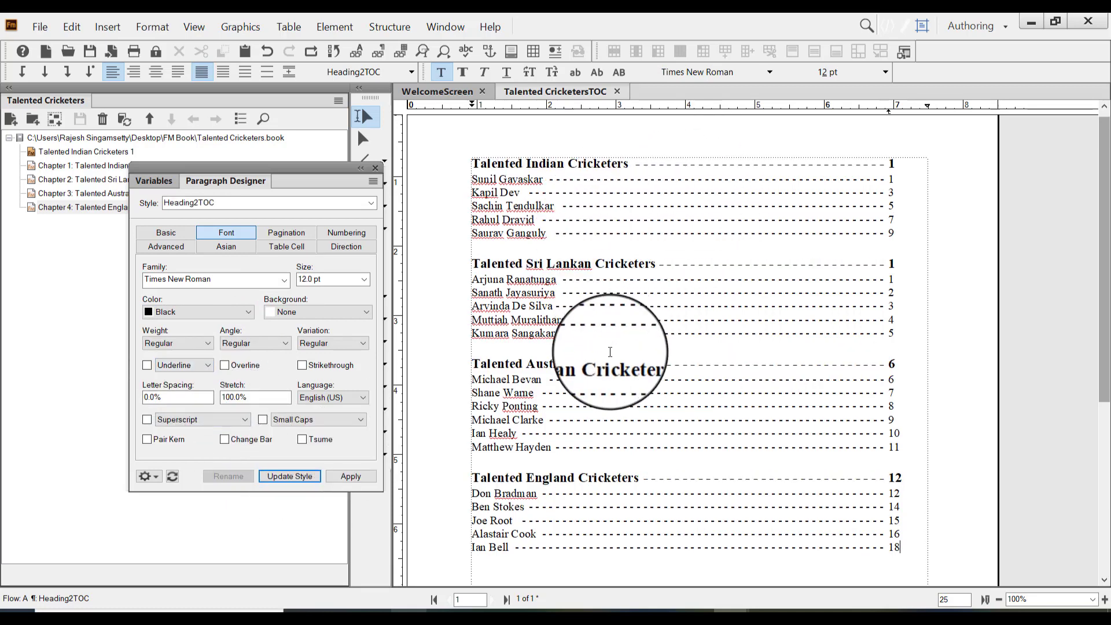
click(375, 168)
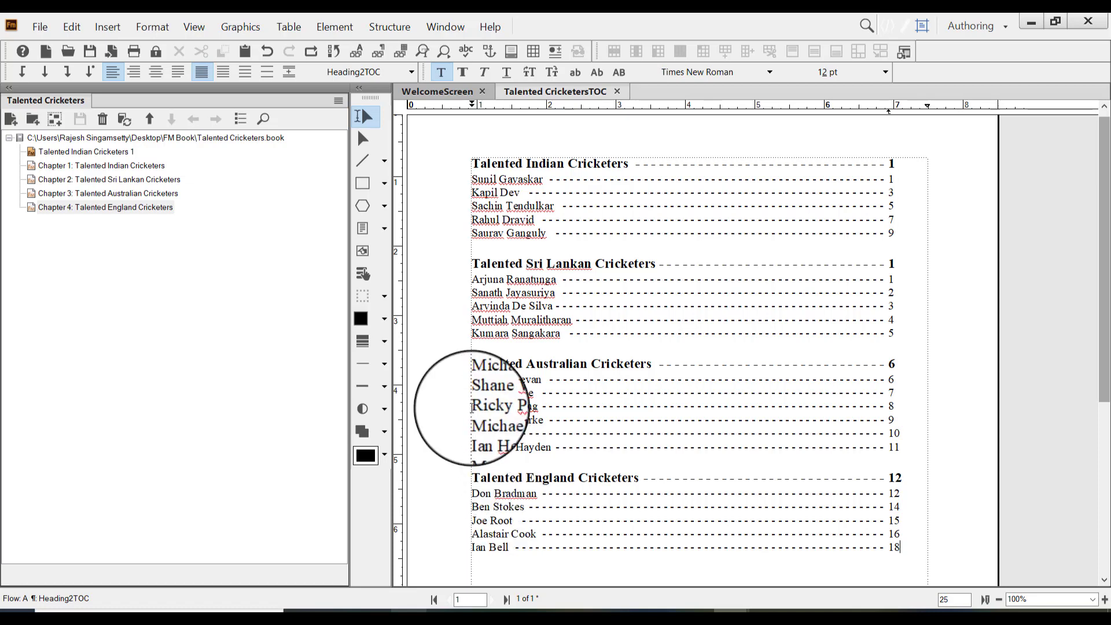
On the TOC reference page, insert the <$paranum> building block before <$paratext> in the Heading2TOC line
click(193, 26)
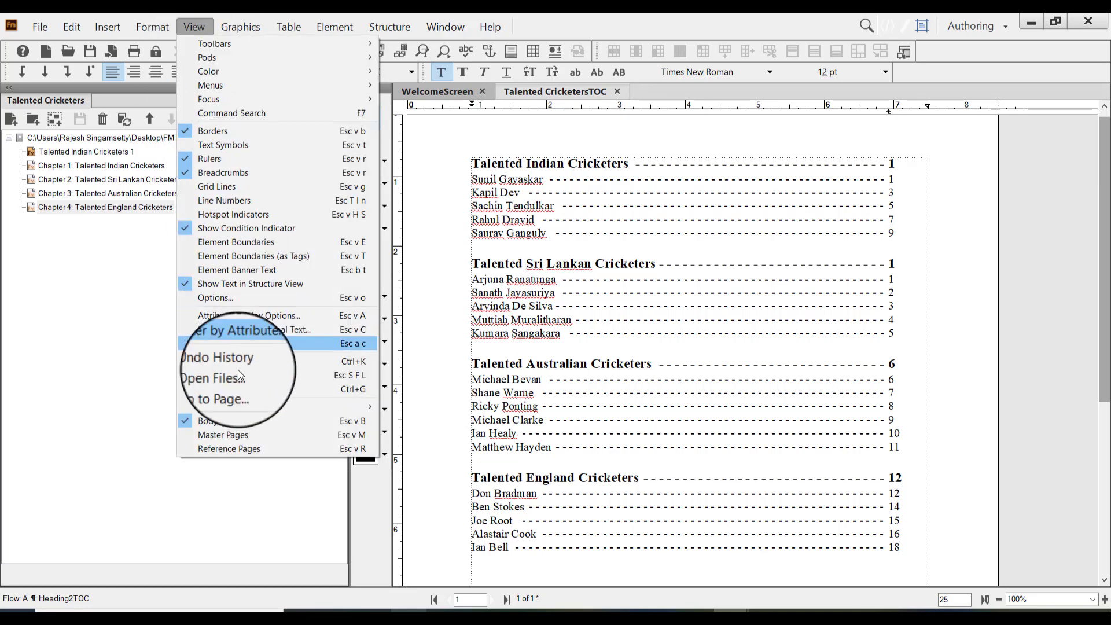
click(252, 450)
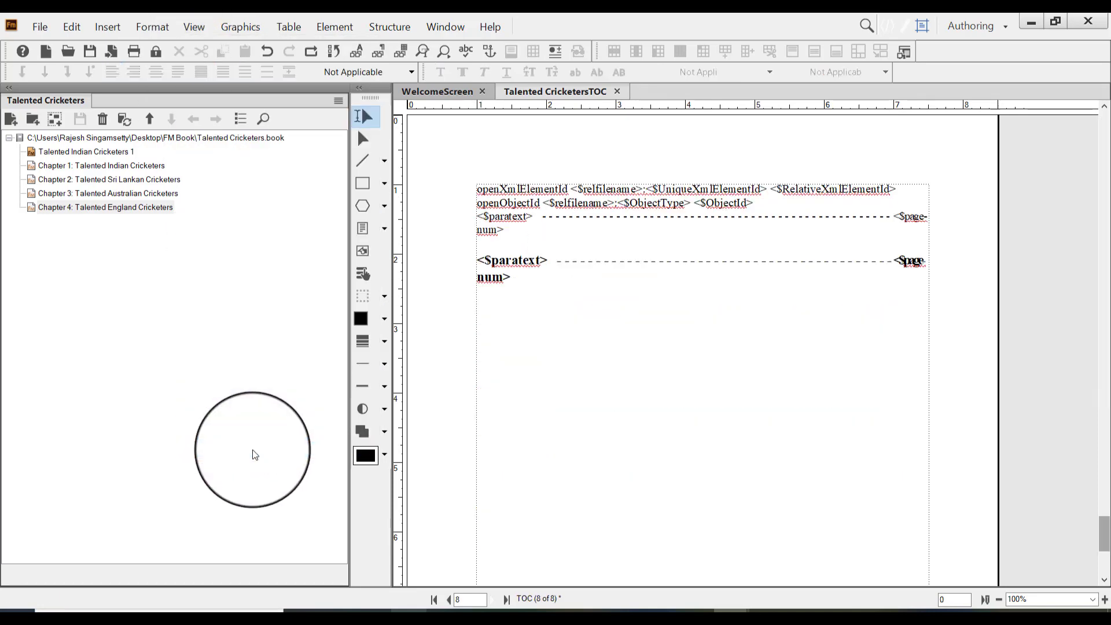
click(480, 217)
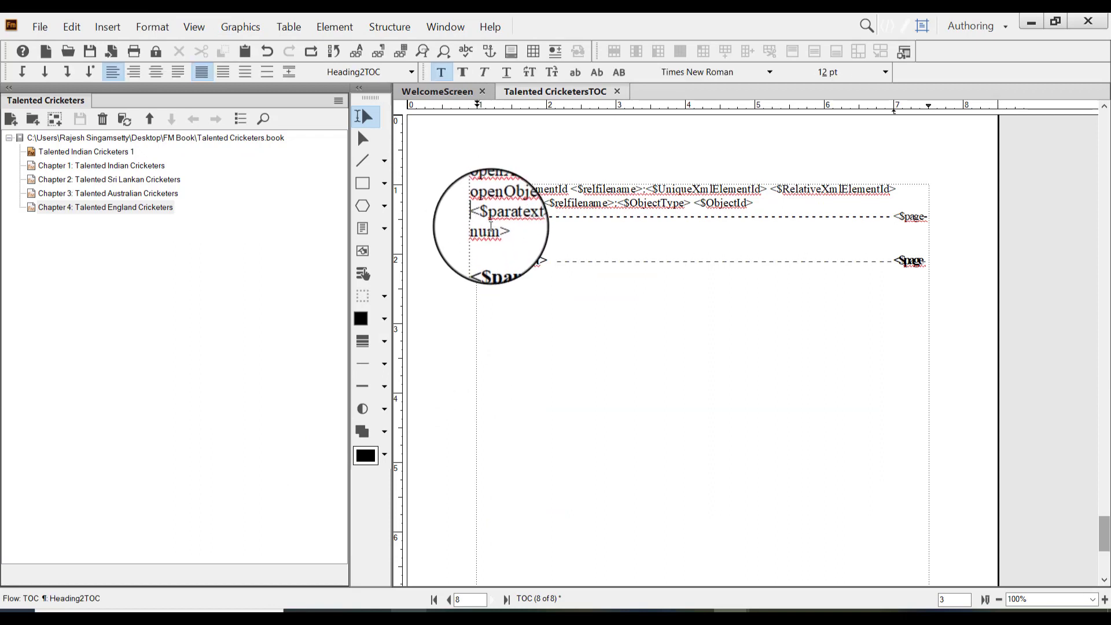
text(<>)
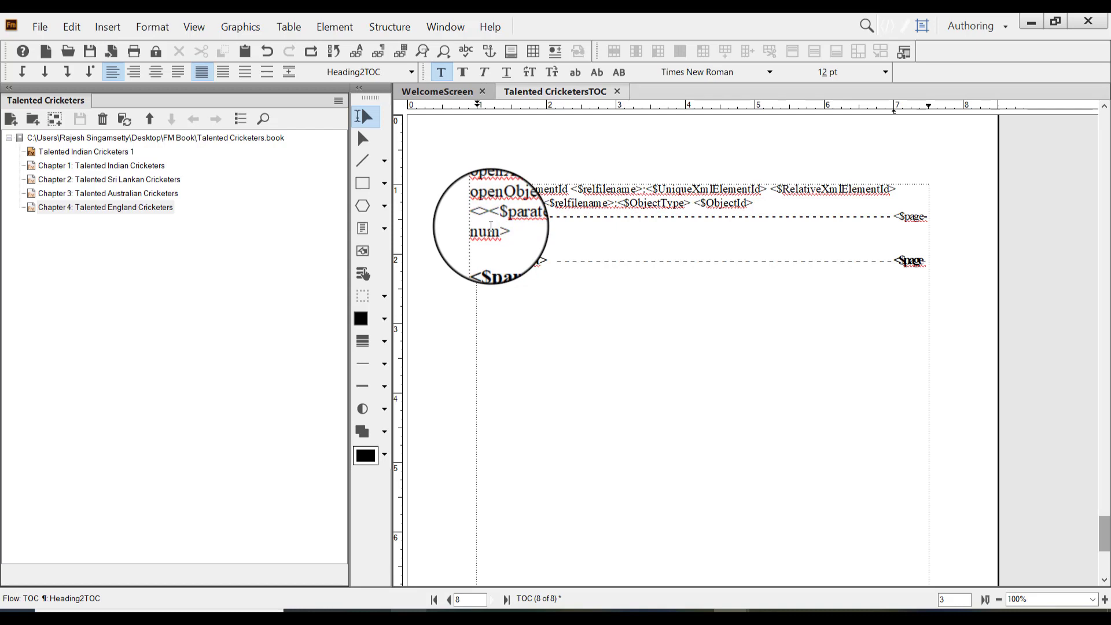
text($)
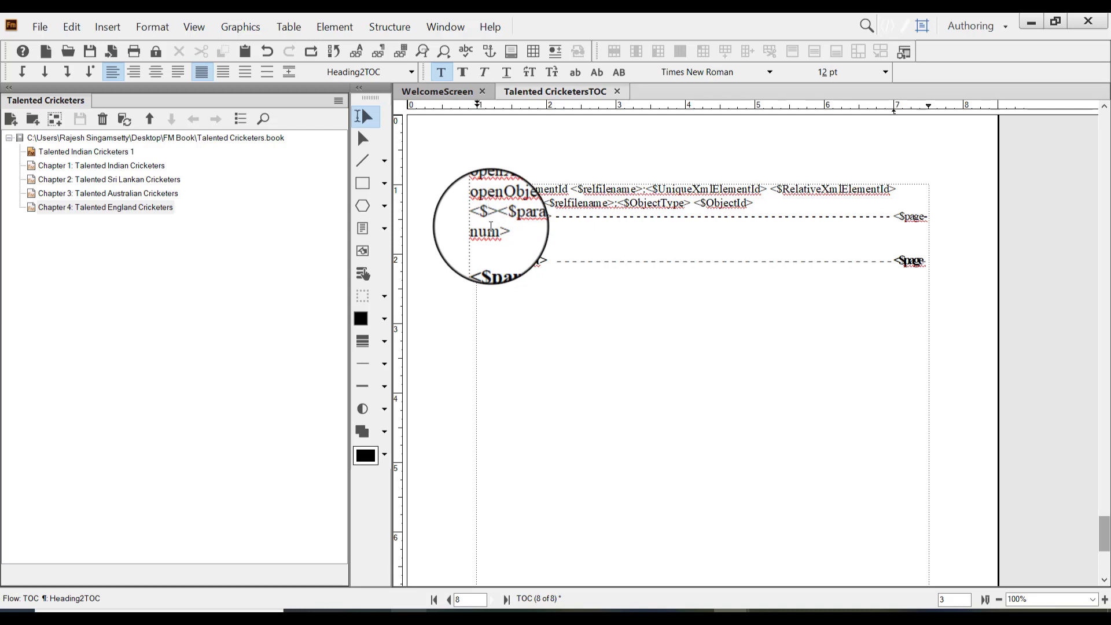
text(paranu)
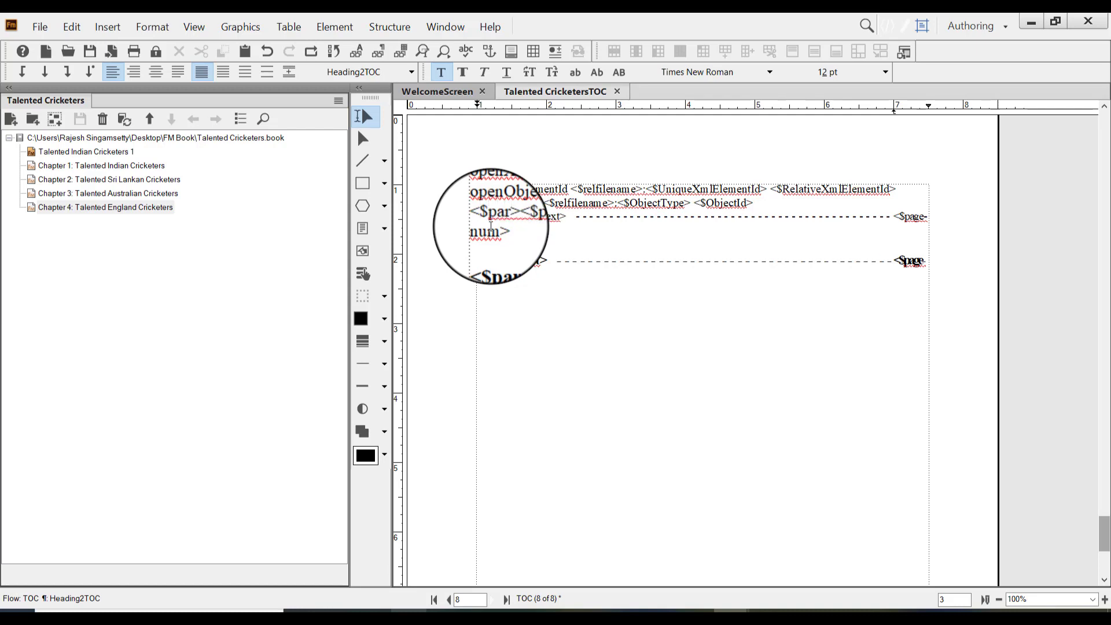
text(m)
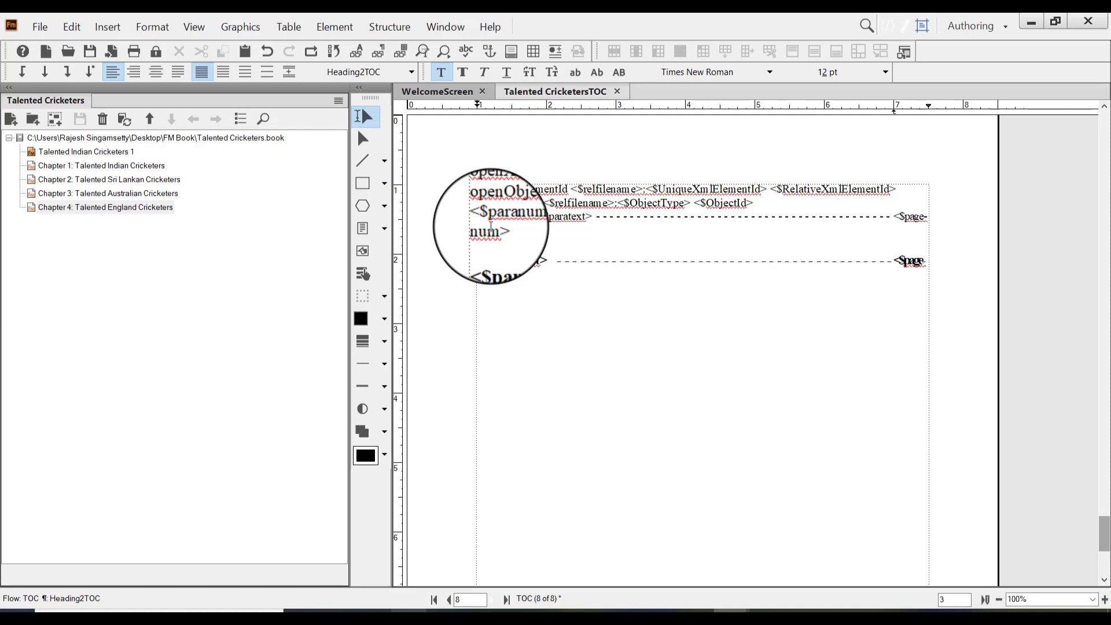
Insert <$paranum> followed by a space before <$paratext> in the bold ChapterNameTOC line
click(489, 261)
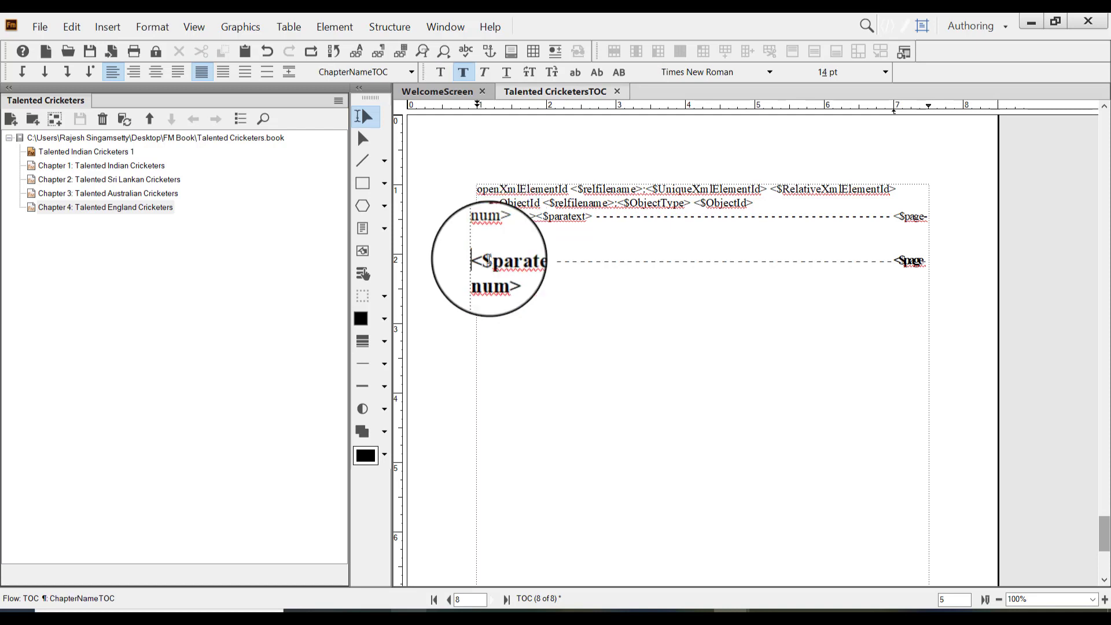
text(<>)
key(Left)
text($para)
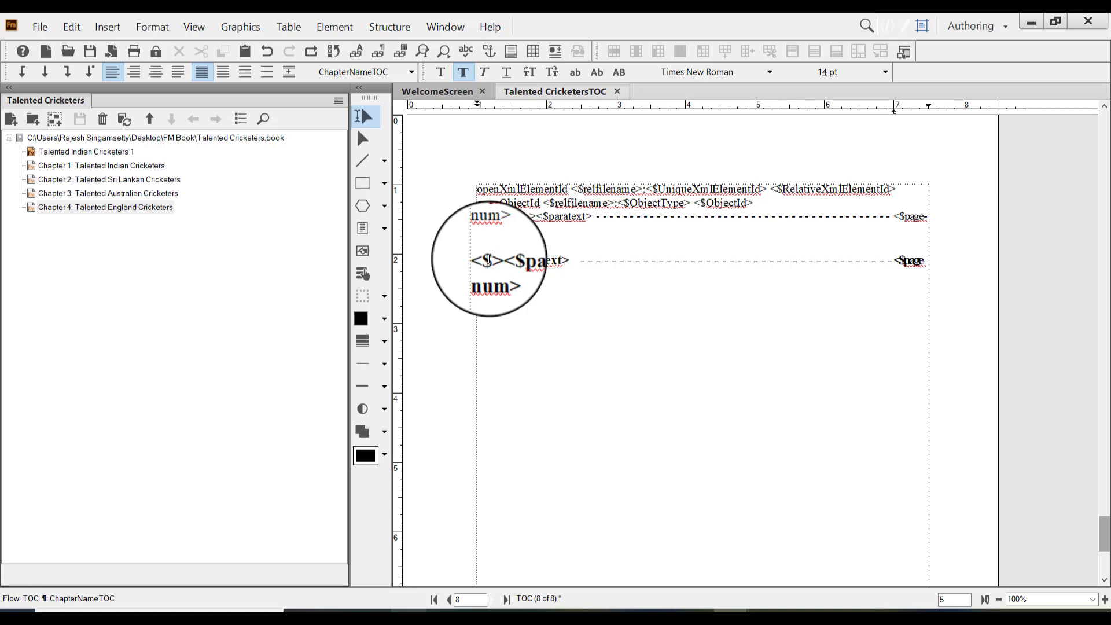
text(n)
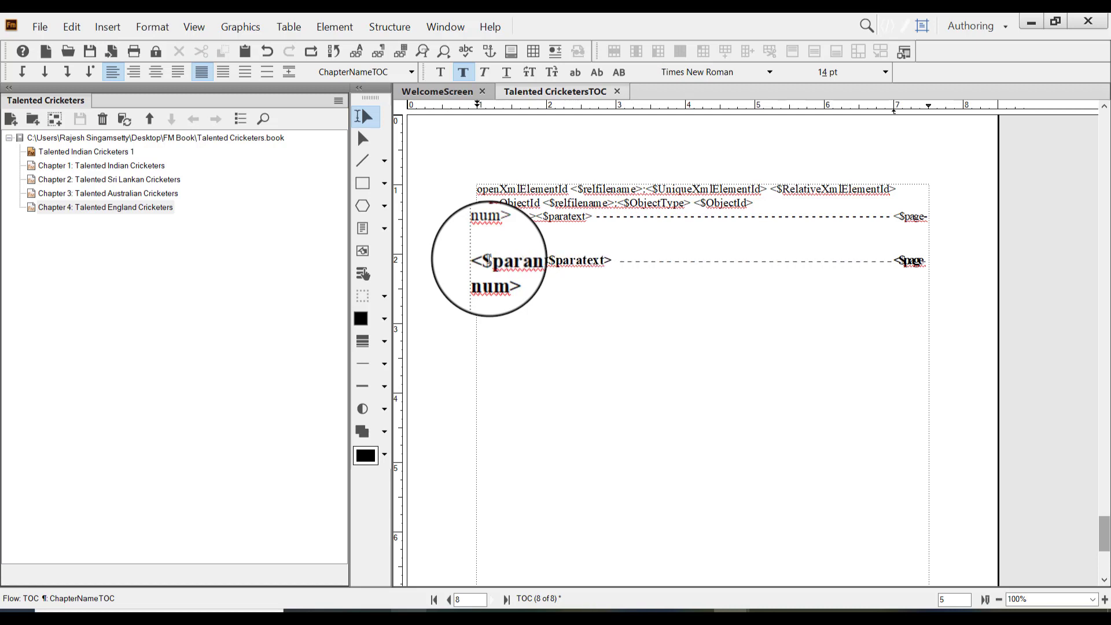
text(um>)
key(Right)
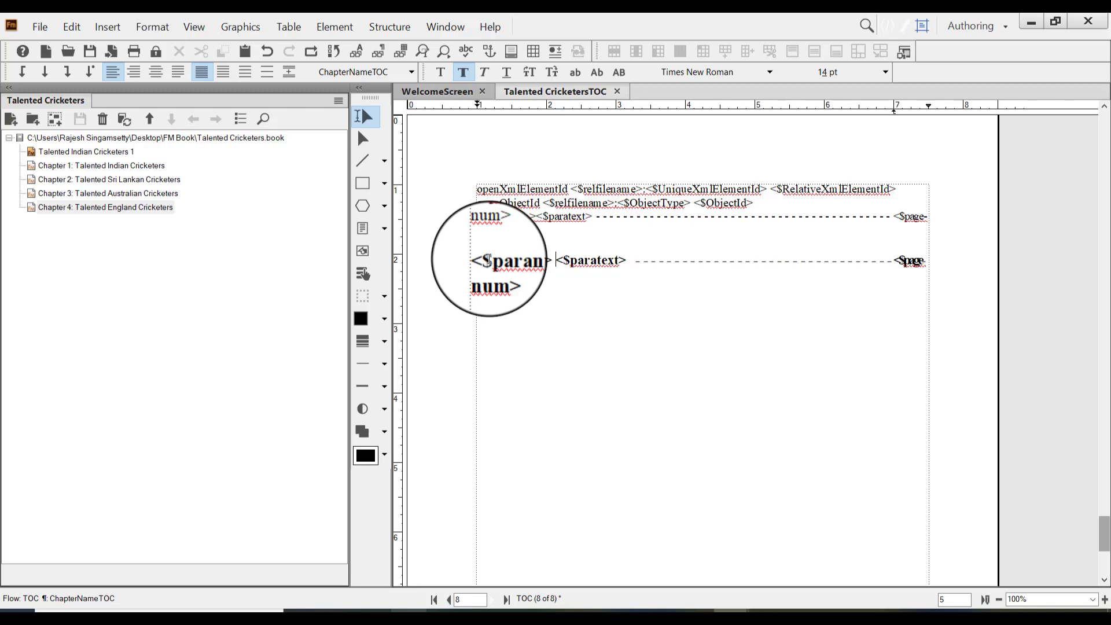
Add a space between <$paranum> and <$paratext> in the Heading2TOC line and save the table of contents file
key(Up)
key(Up)
key(Left)
key(Left)
key(Left)
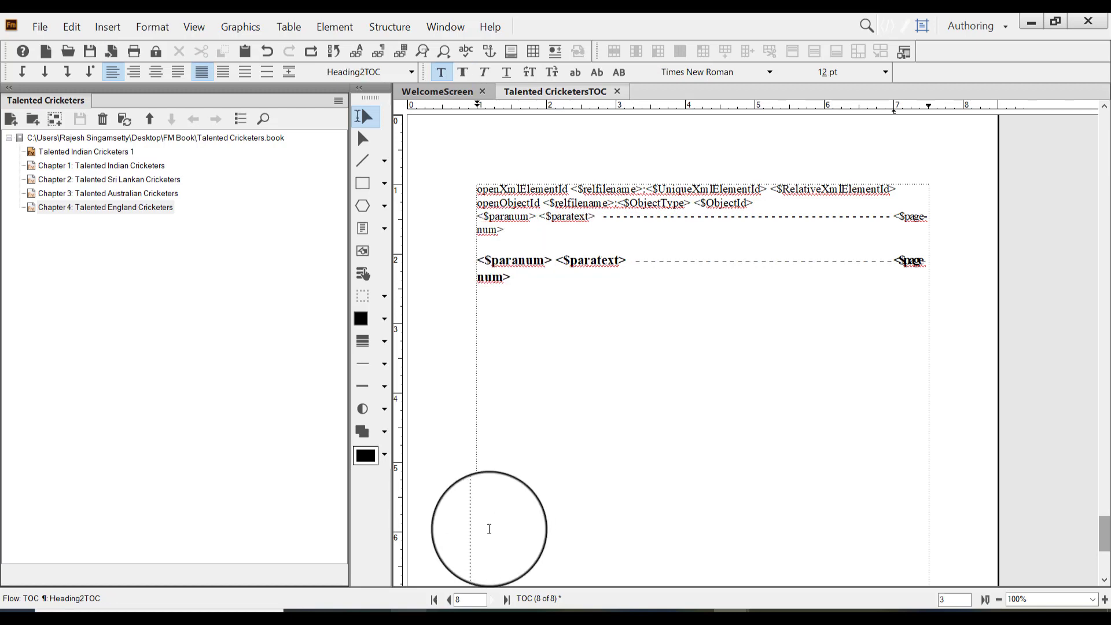
key(ctrl+s)
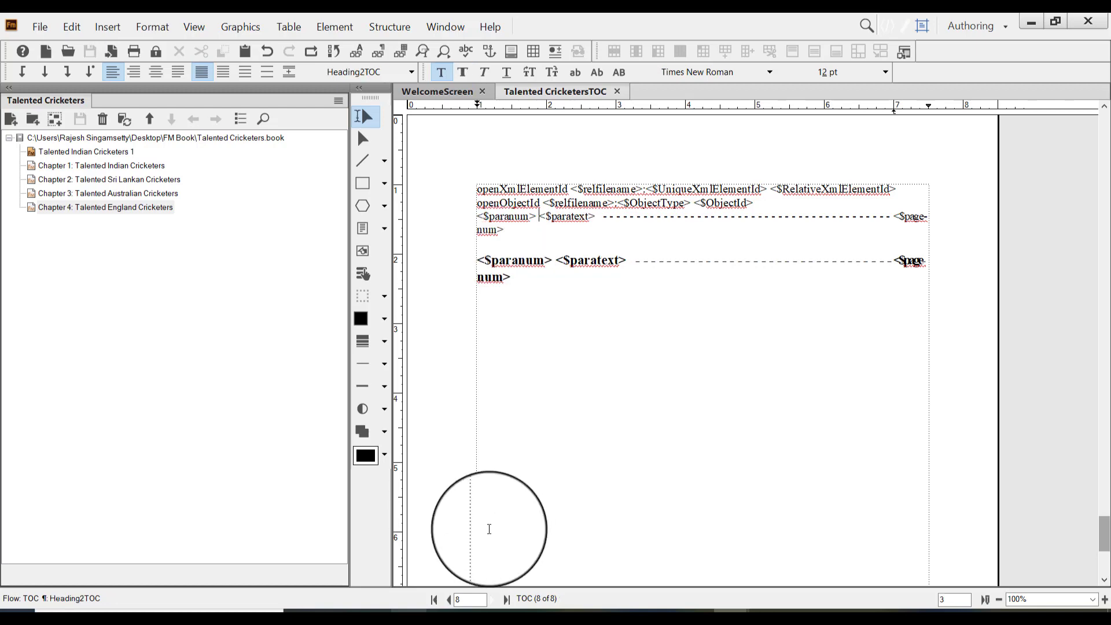
Return to the body pages and update the book with the table of contents generated again
click(200, 25)
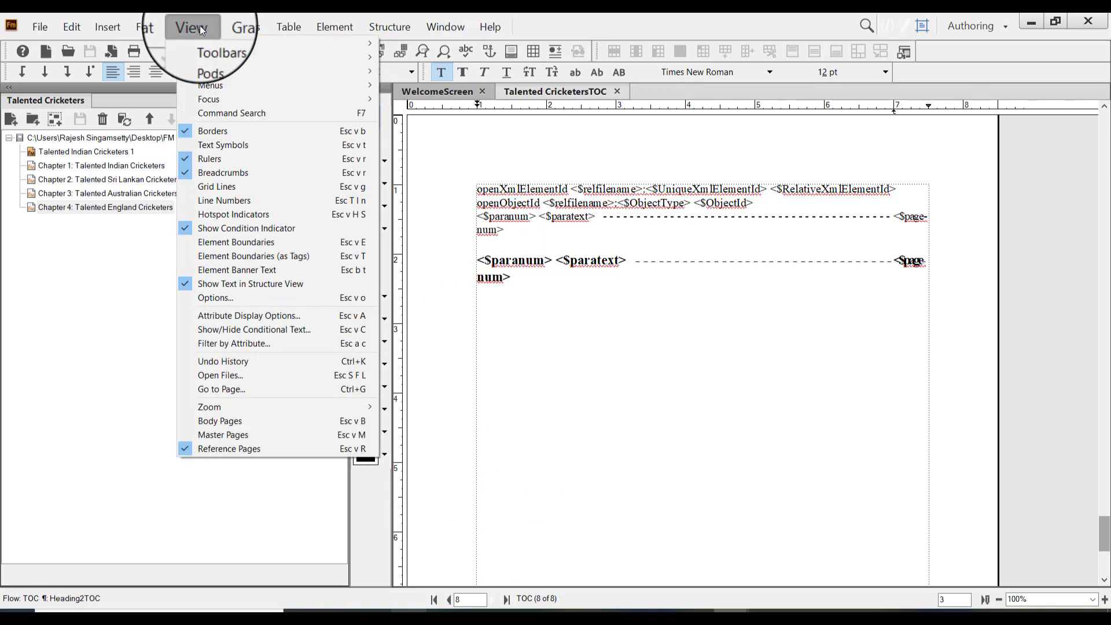
click(278, 423)
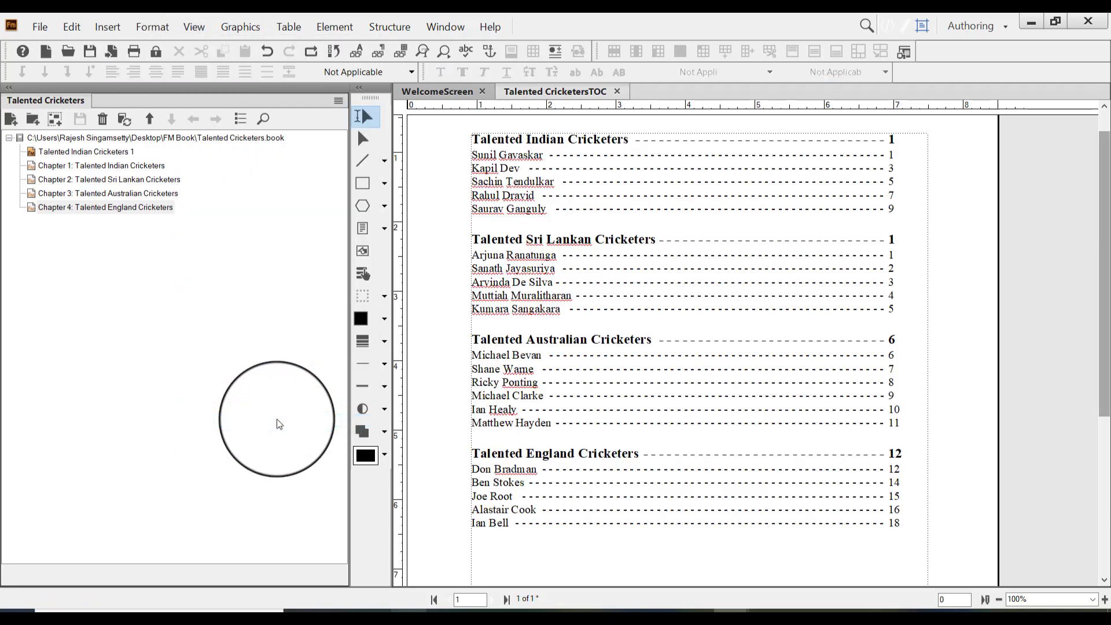
click(125, 119)
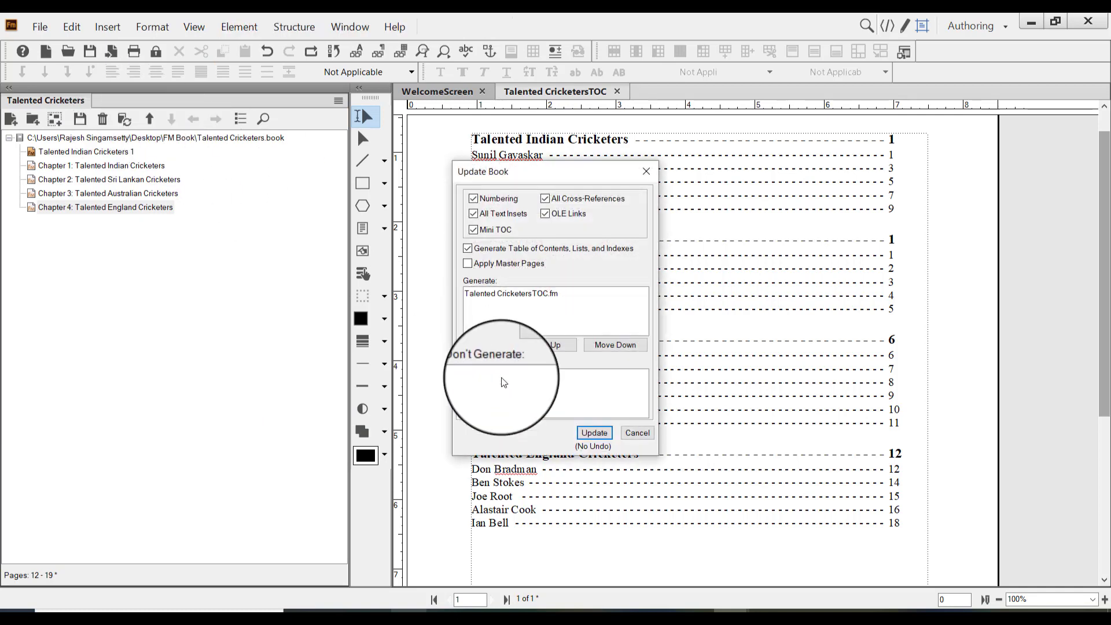
click(594, 433)
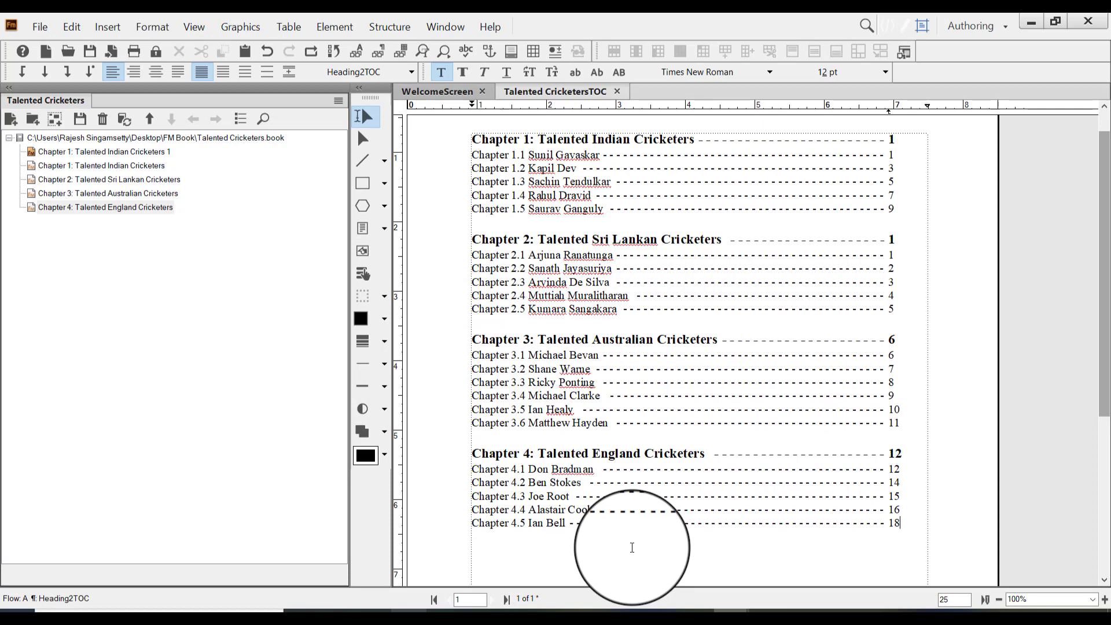
Add the heading "Table of Contents" above the Chapter 1 entry, apply the Title paragraph style and close the Paragraph Designer
click(476, 145)
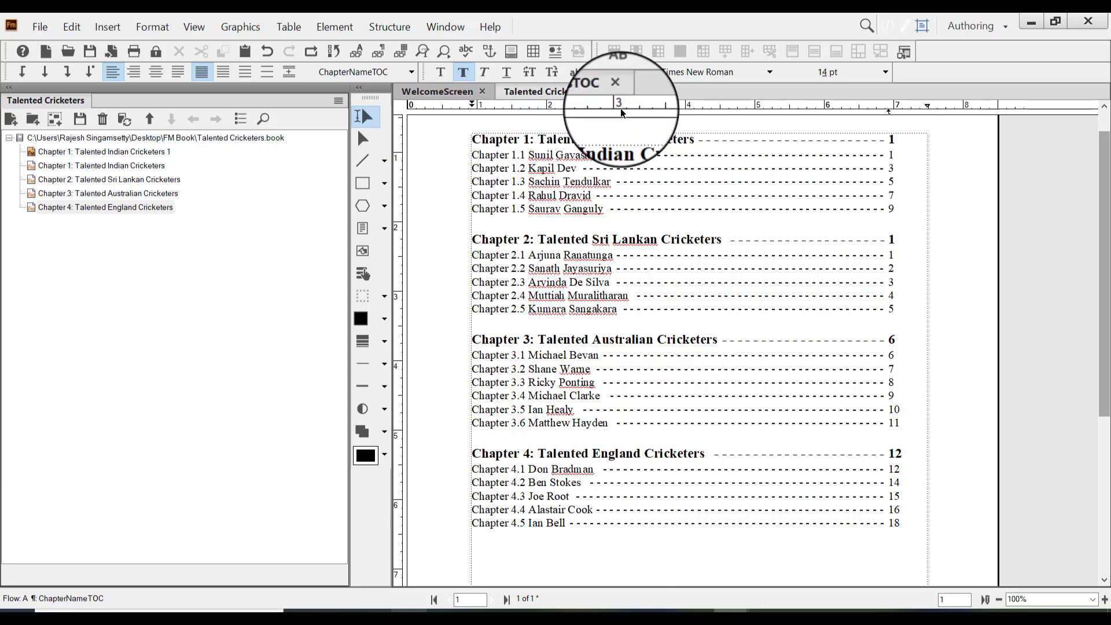
key(Return)
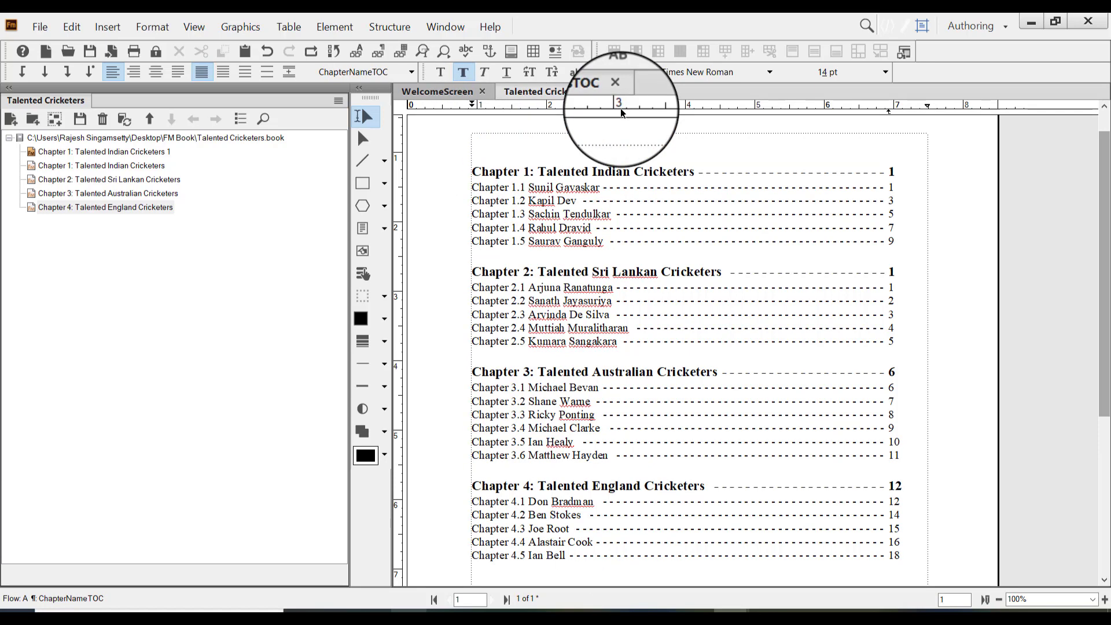
text(Table of Contents)
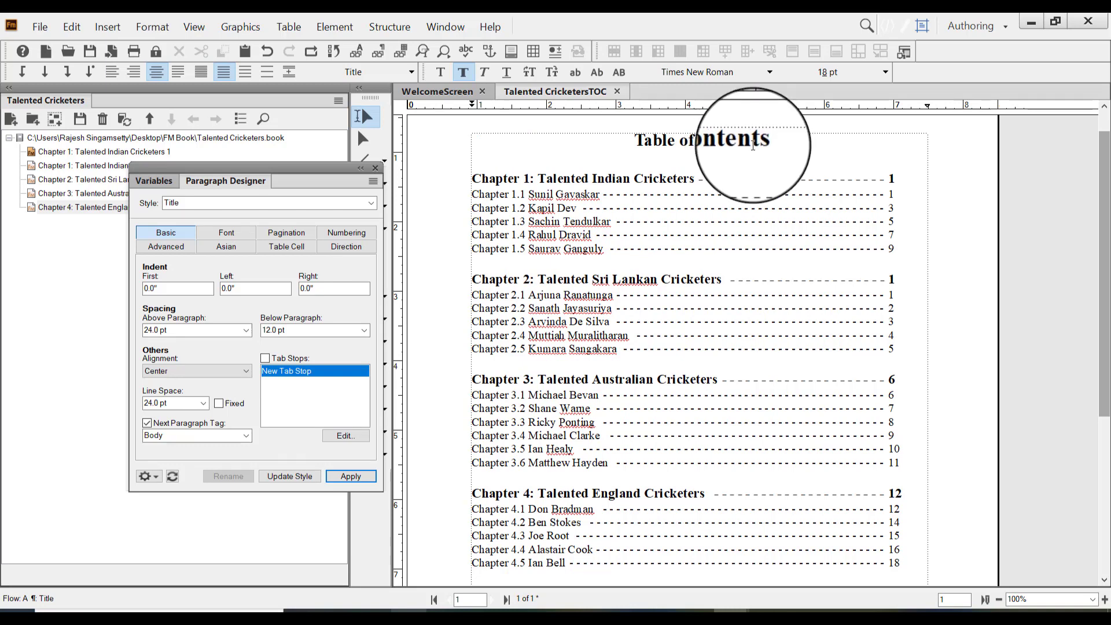
click(375, 168)
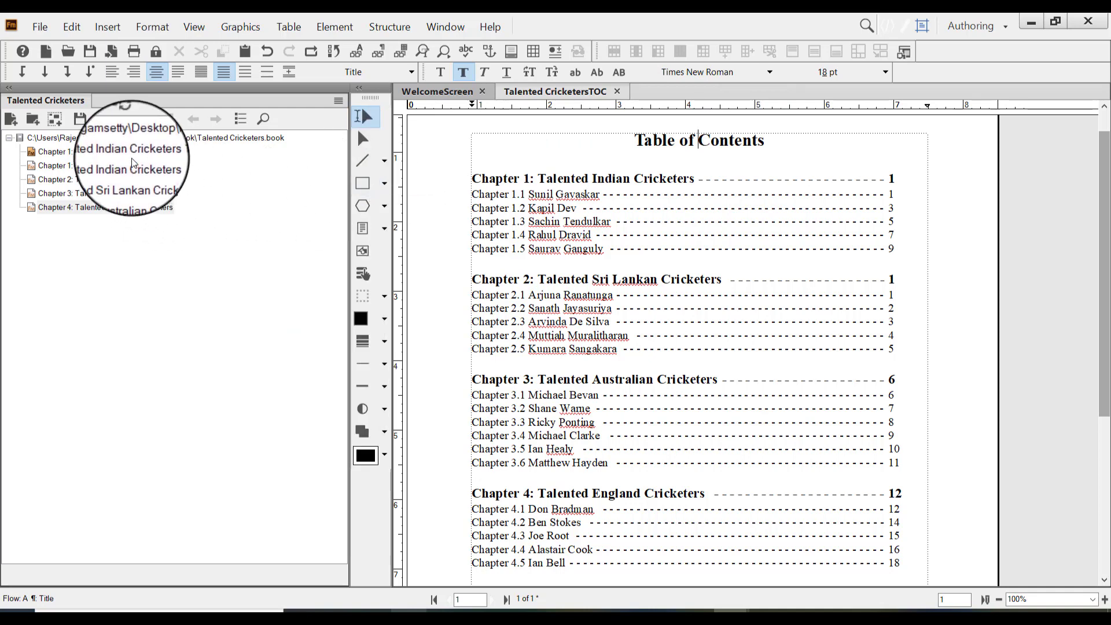
Set the page numbering of Chapter 2: Talented Sri Lankan Cricketers to continue from the previous page in the book
drag(1103, 302, 1080, 221)
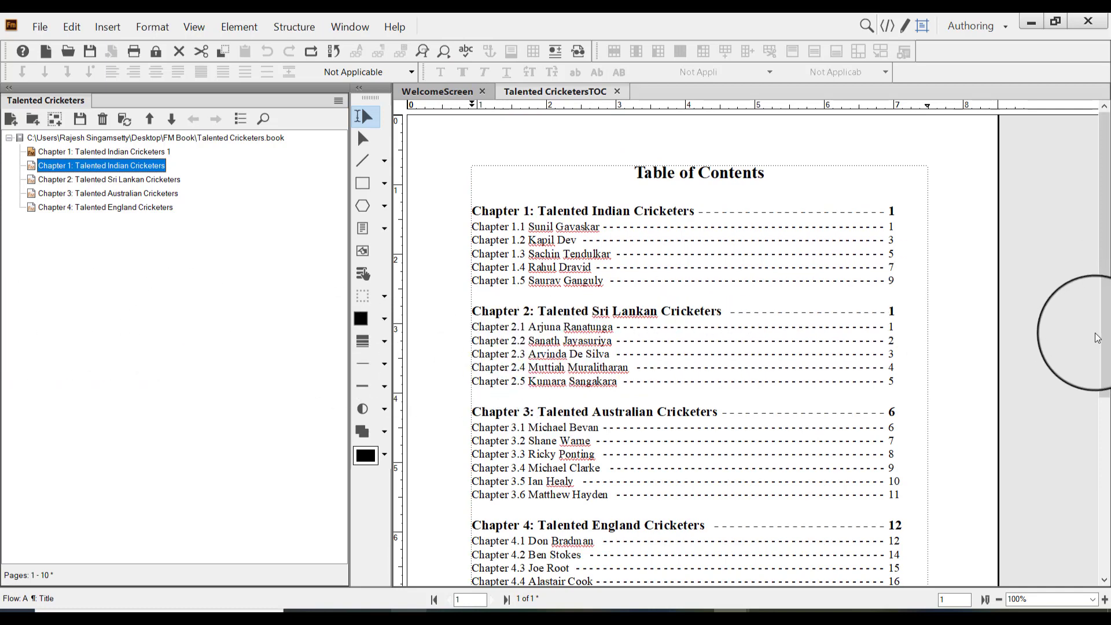
drag(1109, 345, 1088, 331)
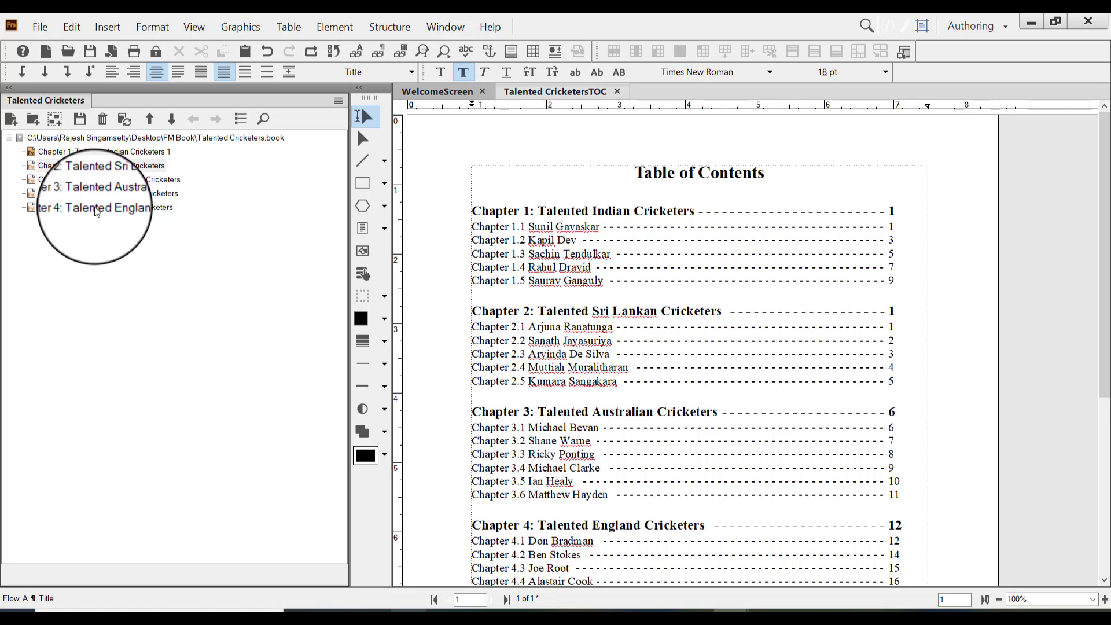
click(102, 179)
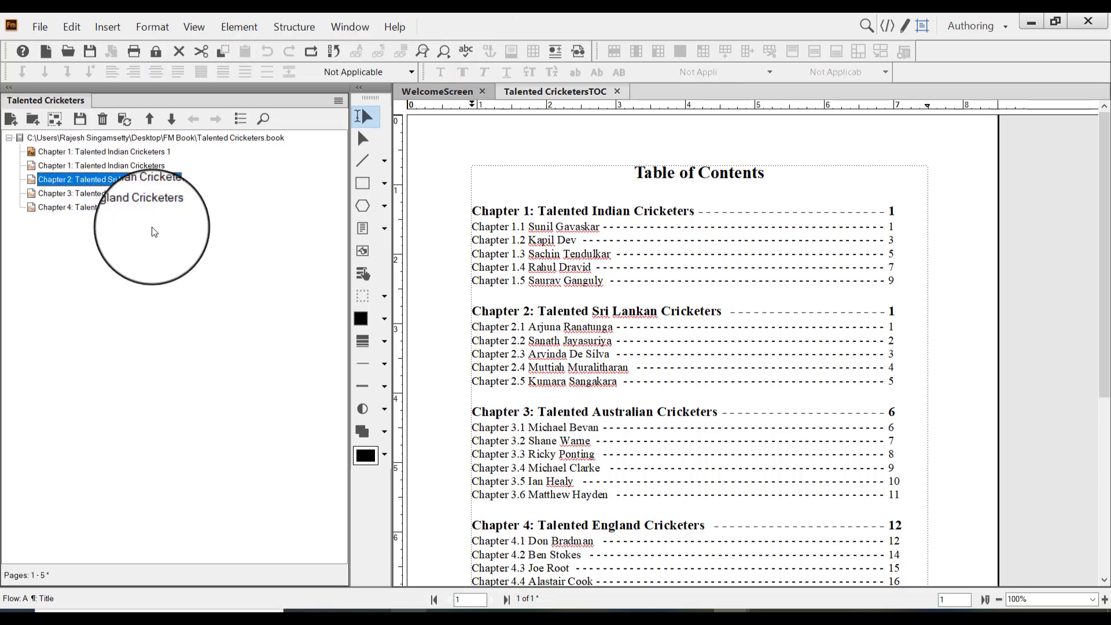
right_click(154, 180)
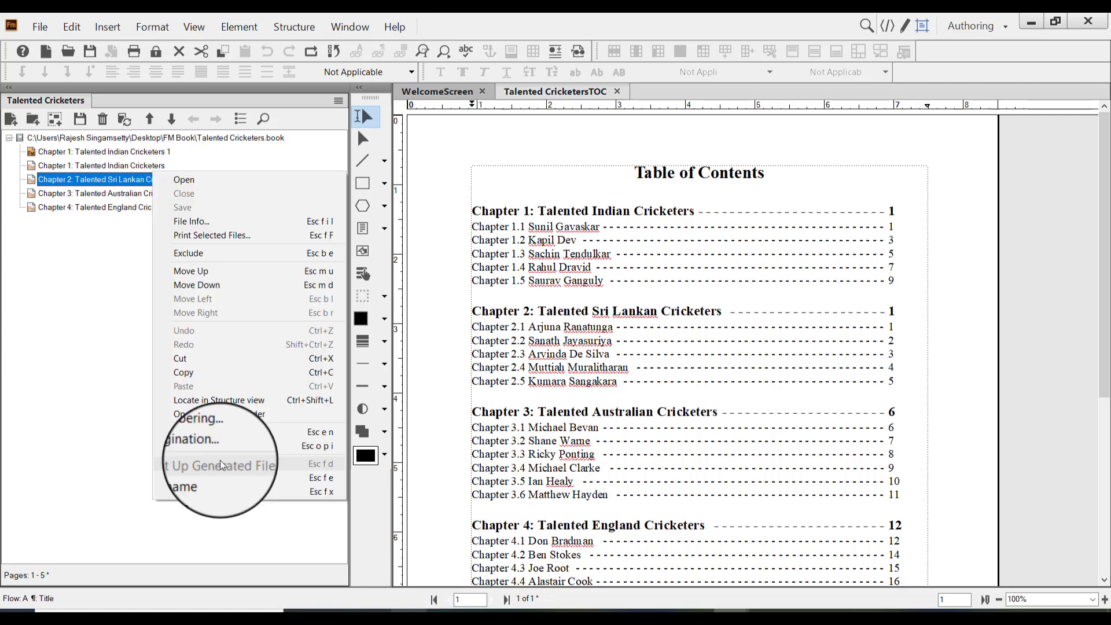
click(62, 260)
right_click(116, 178)
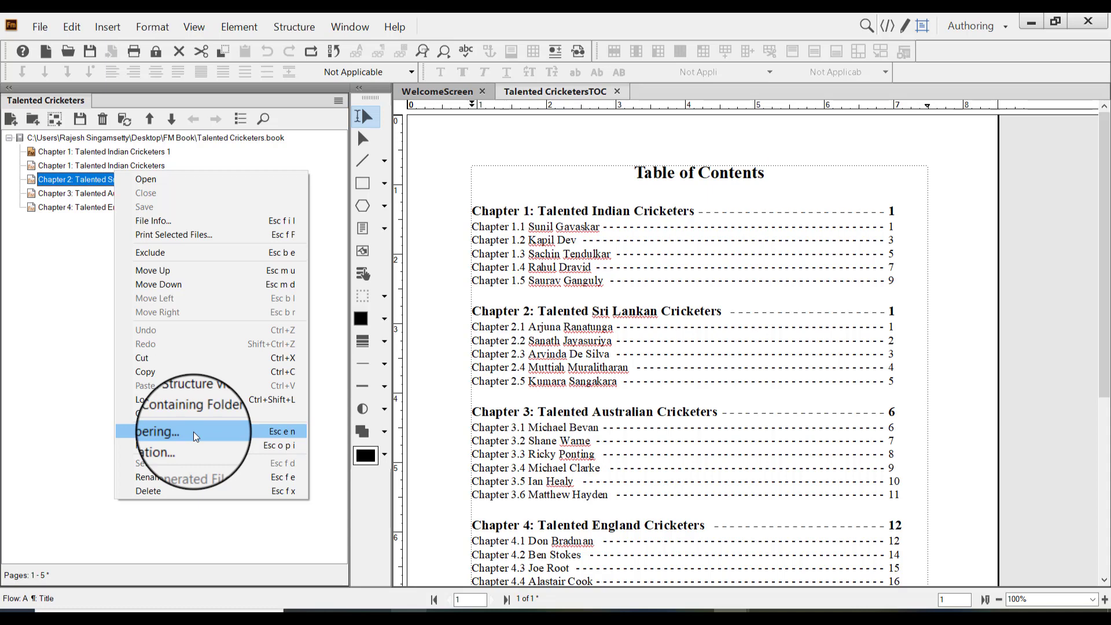
click(193, 432)
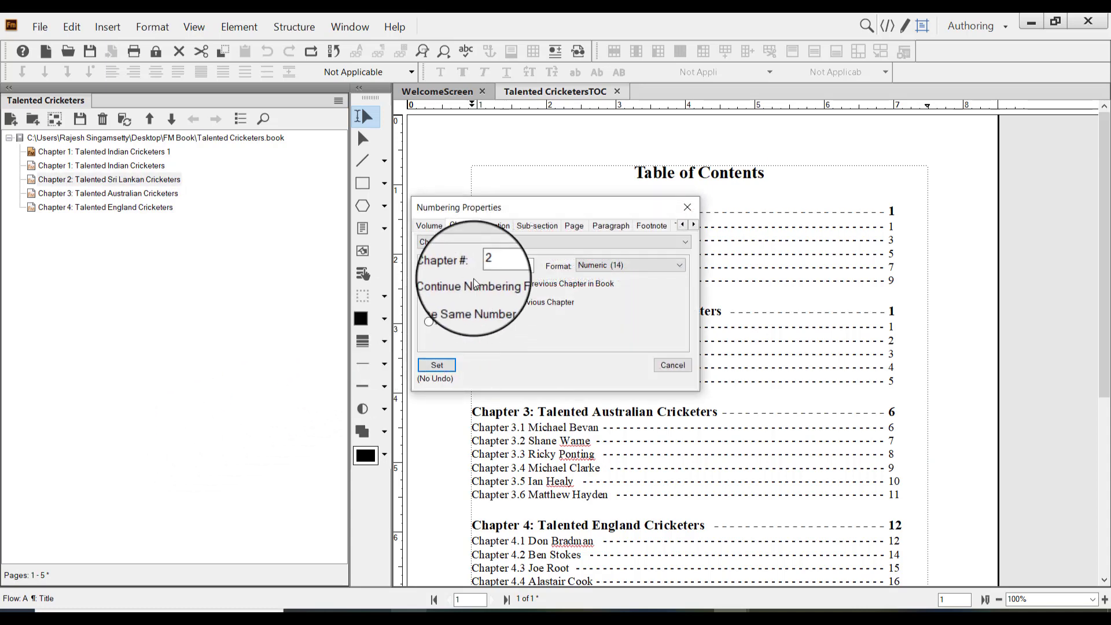
click(575, 226)
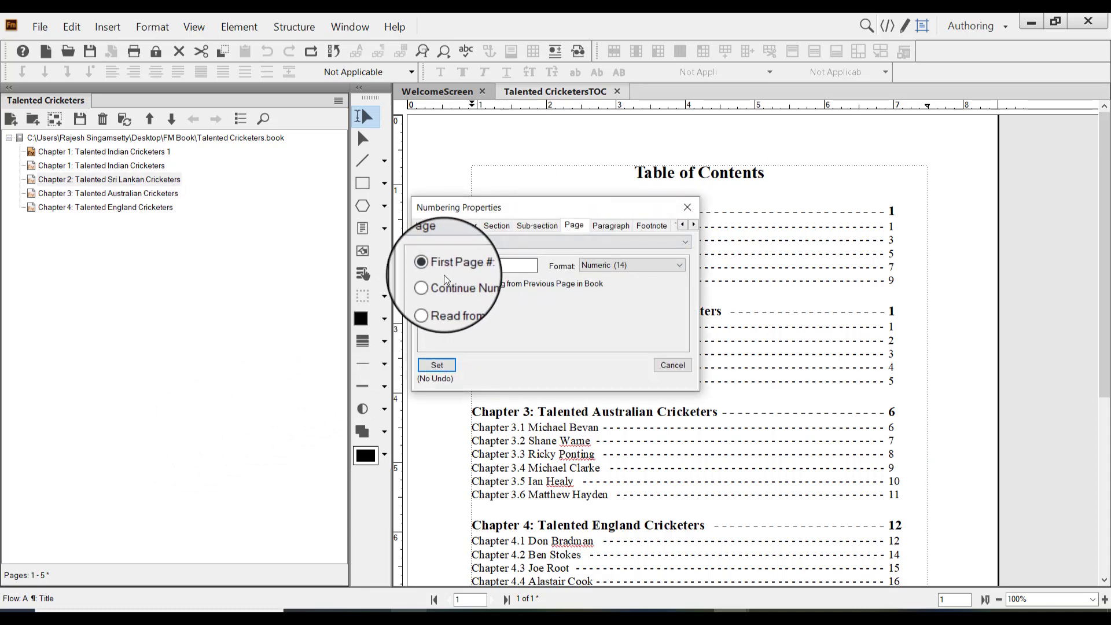
click(499, 268)
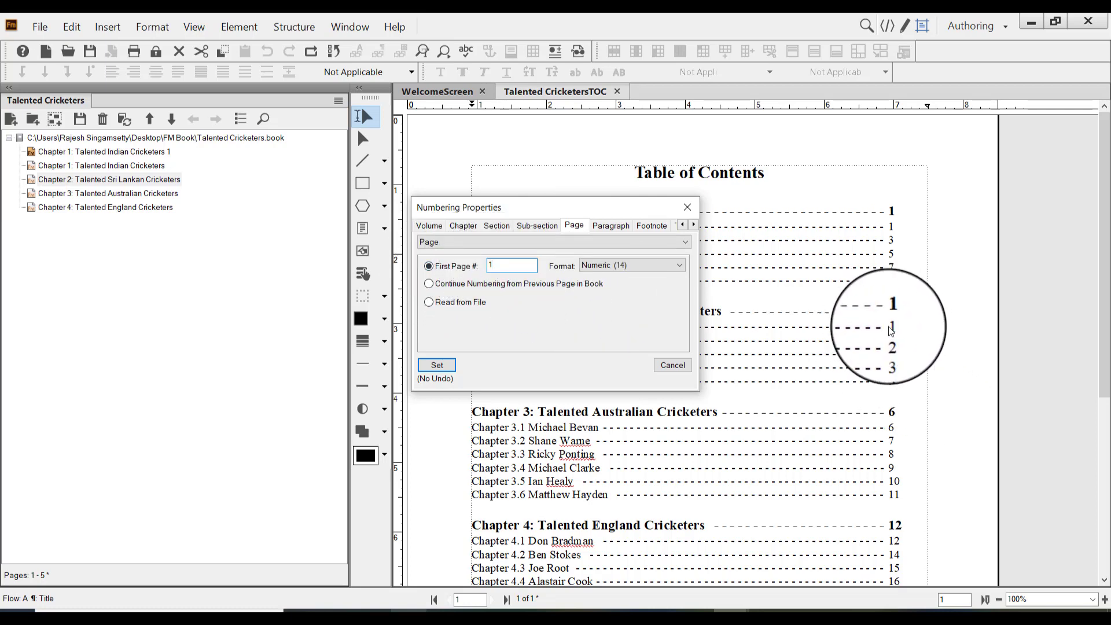
click(431, 285)
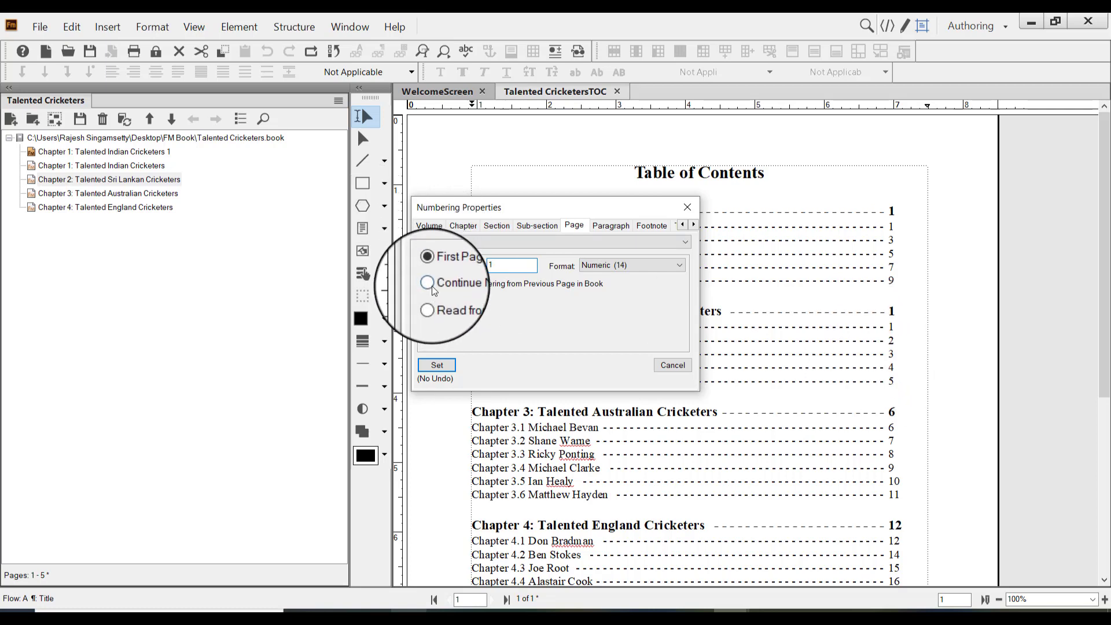
click(439, 364)
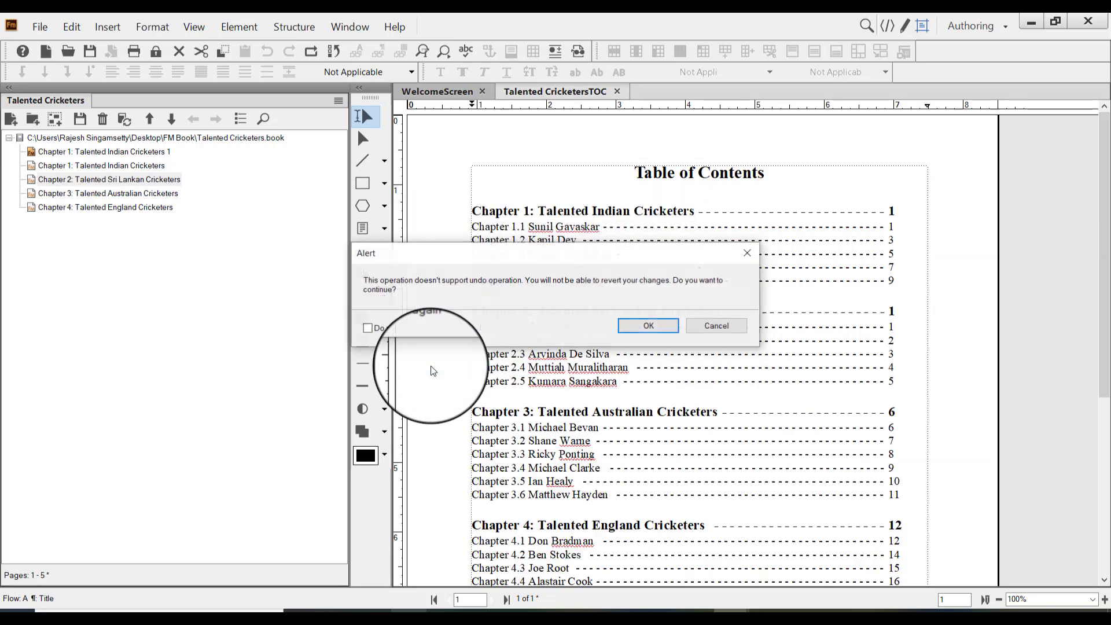
click(656, 325)
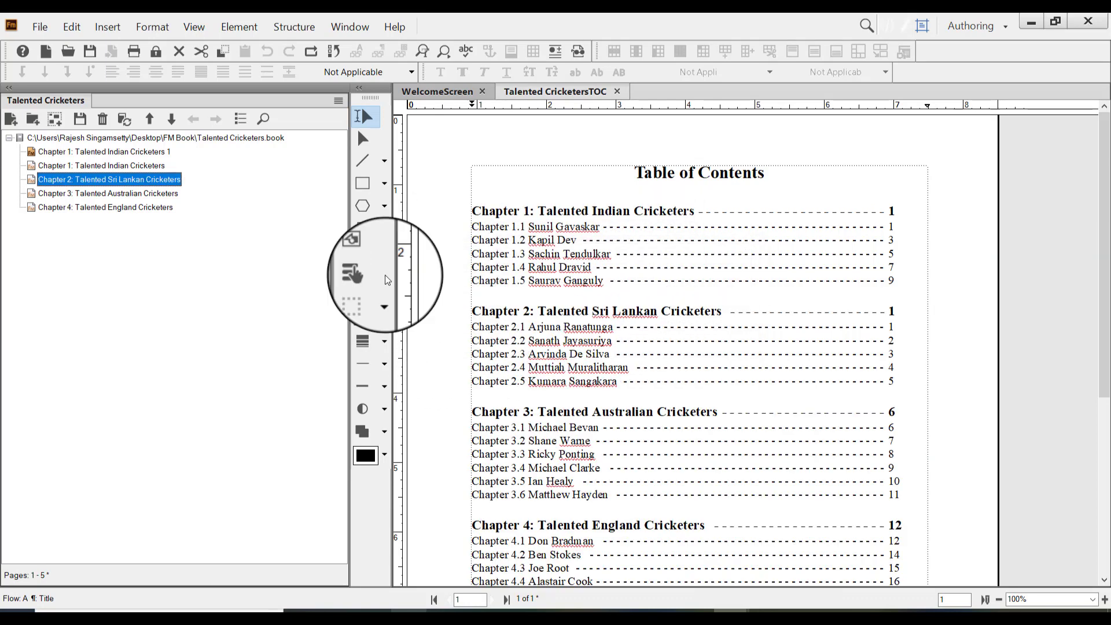
Update the book to regenerate Talented CricketersTOC.fm with the continued page numbers
click(124, 119)
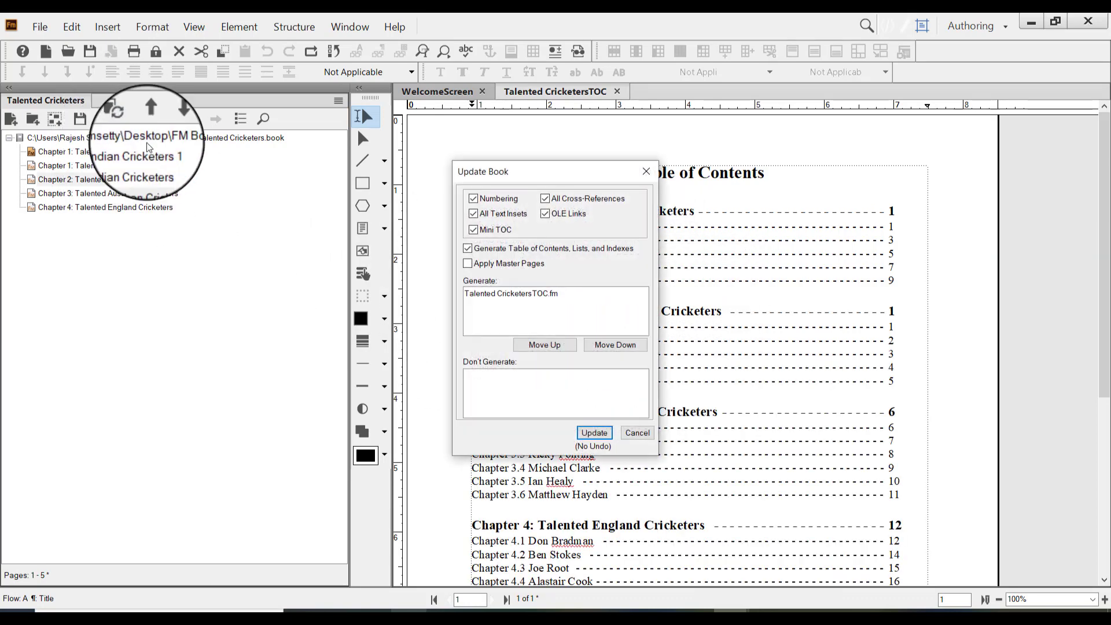
click(601, 435)
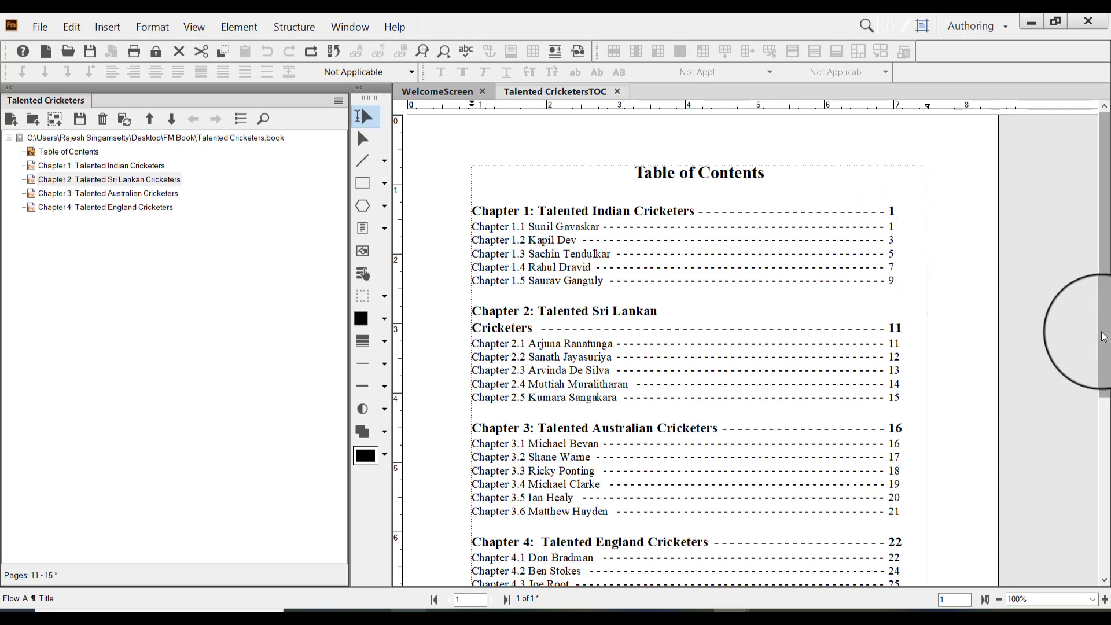
mouse_move(1103, 328)
mouse_down()
mouse_move(1104, 430)
mouse_move(1103, 344)
mouse_up()
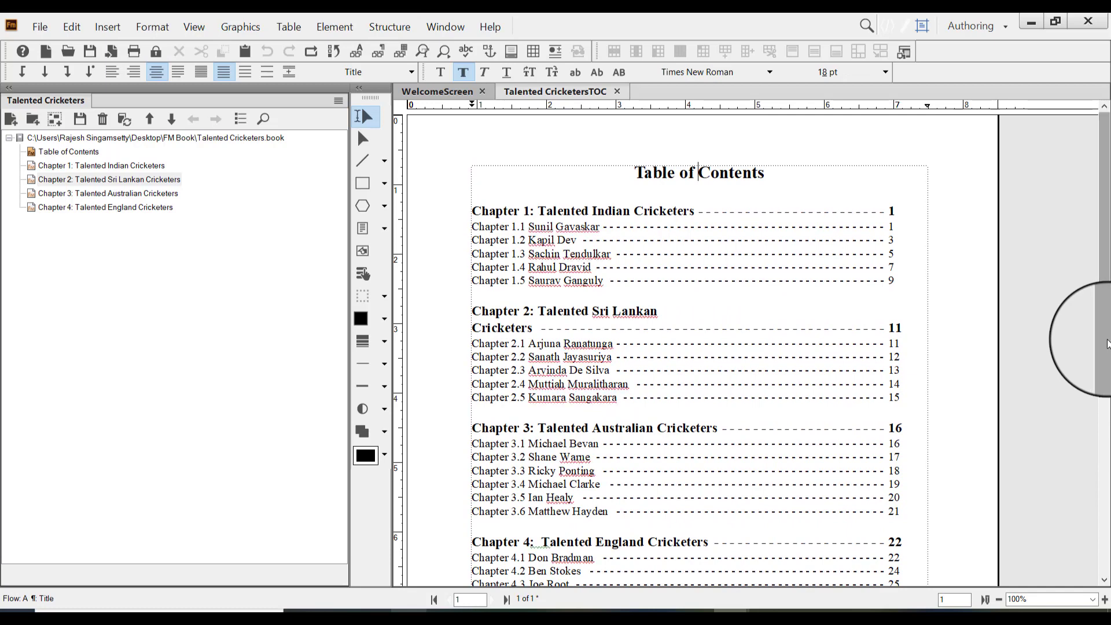
Remove the break in the Chapter 2: Talented Sri Lankan Cricketers contents entry to bring it onto one line
click(681, 312)
key(Delete)
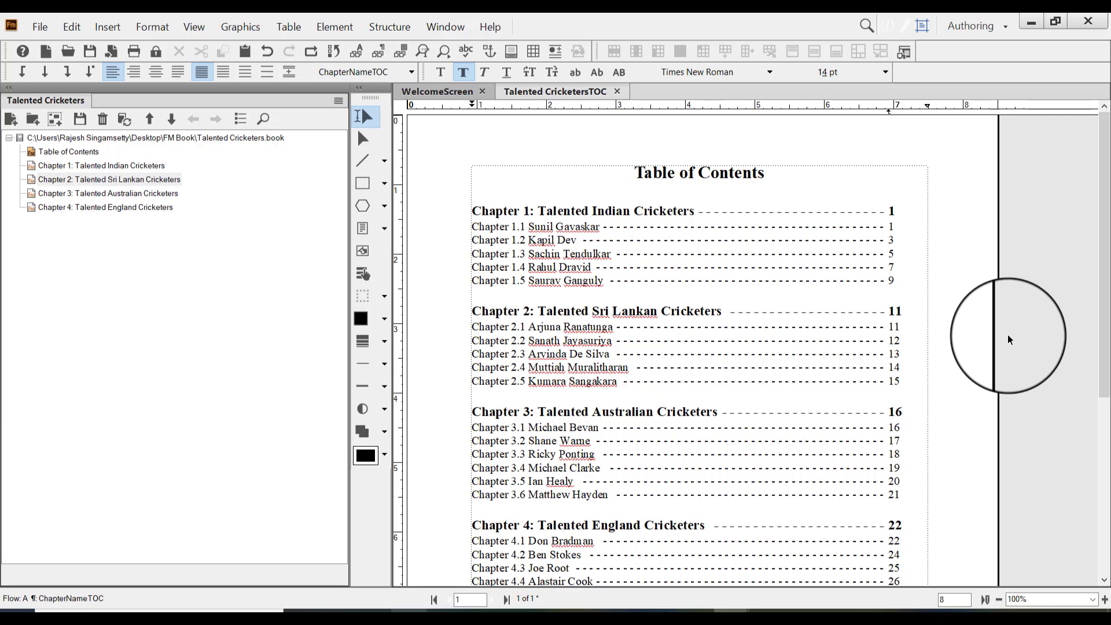
mouse_move(1103, 278)
mouse_down()
mouse_move(1102, 347)
mouse_move(1102, 260)
mouse_move(1103, 322)
mouse_move(1104, 284)
mouse_up()
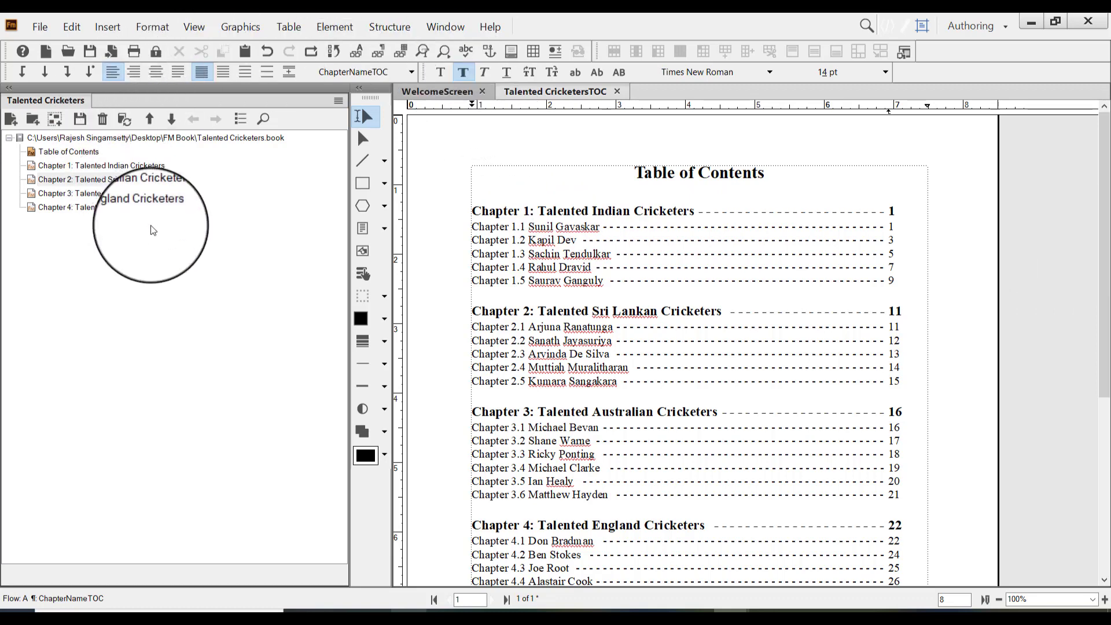
Save the Talented Cricketers book as a PDF, accepting the default output location and settings file
click(153, 179)
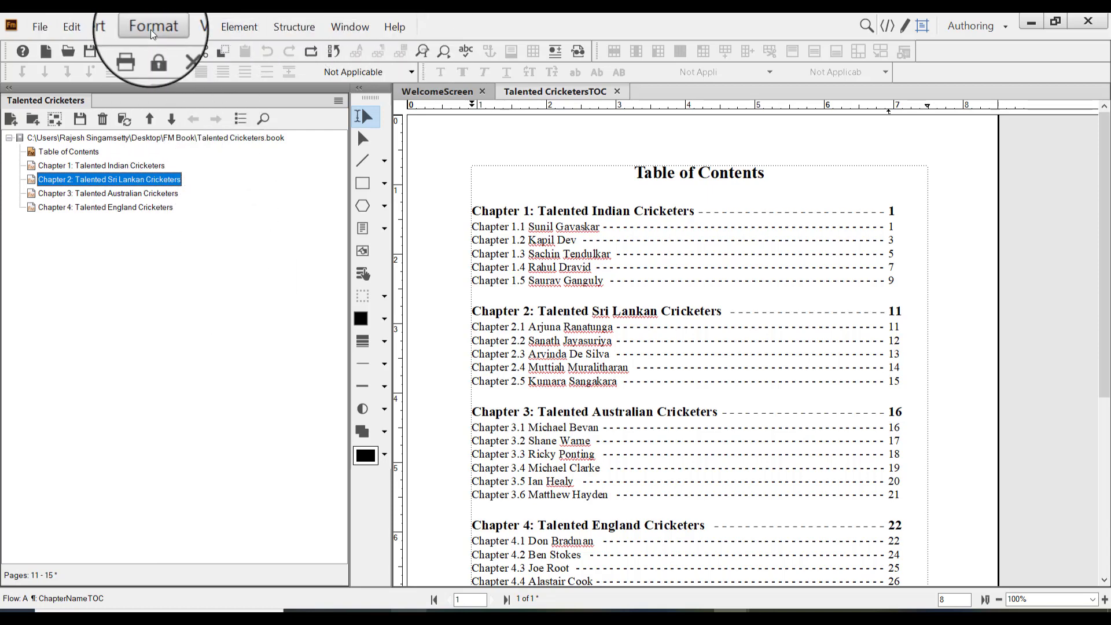
click(702, 258)
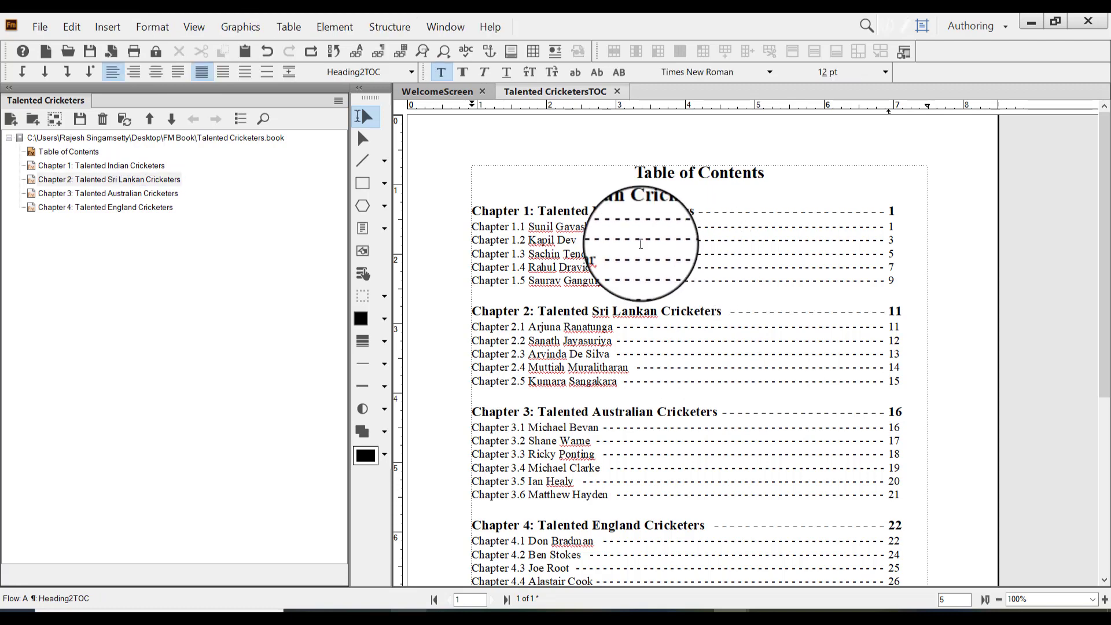
click(110, 179)
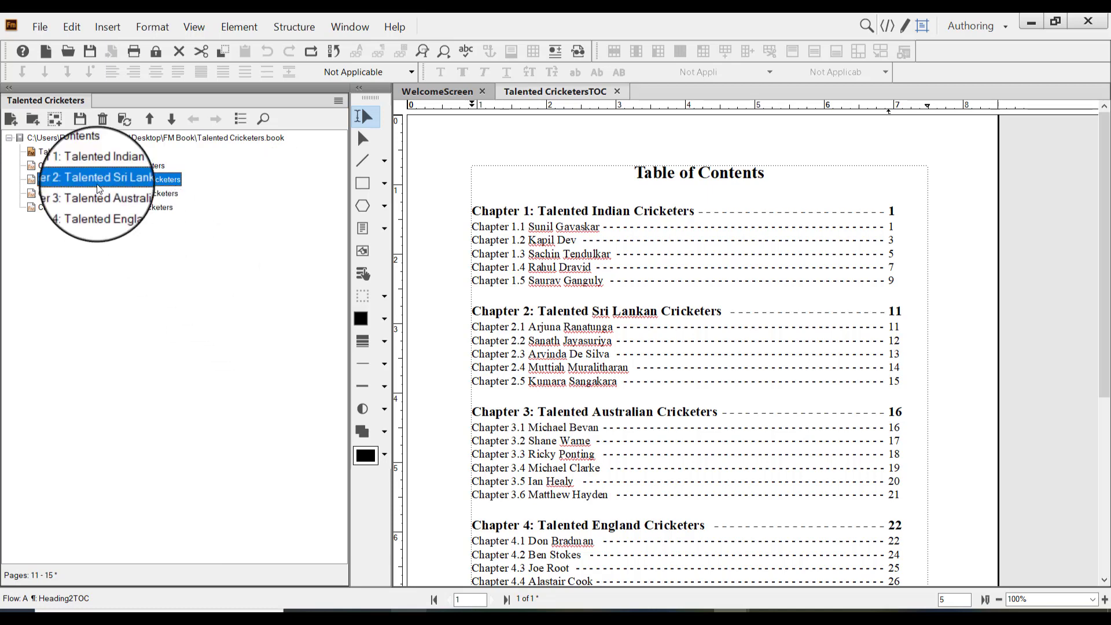
click(33, 30)
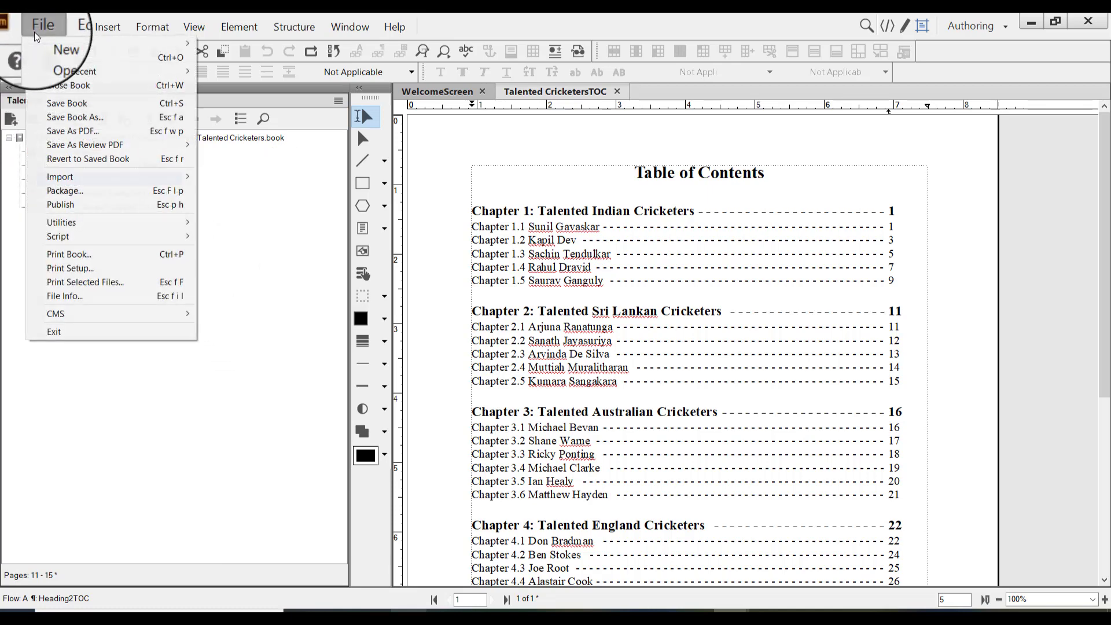
click(126, 133)
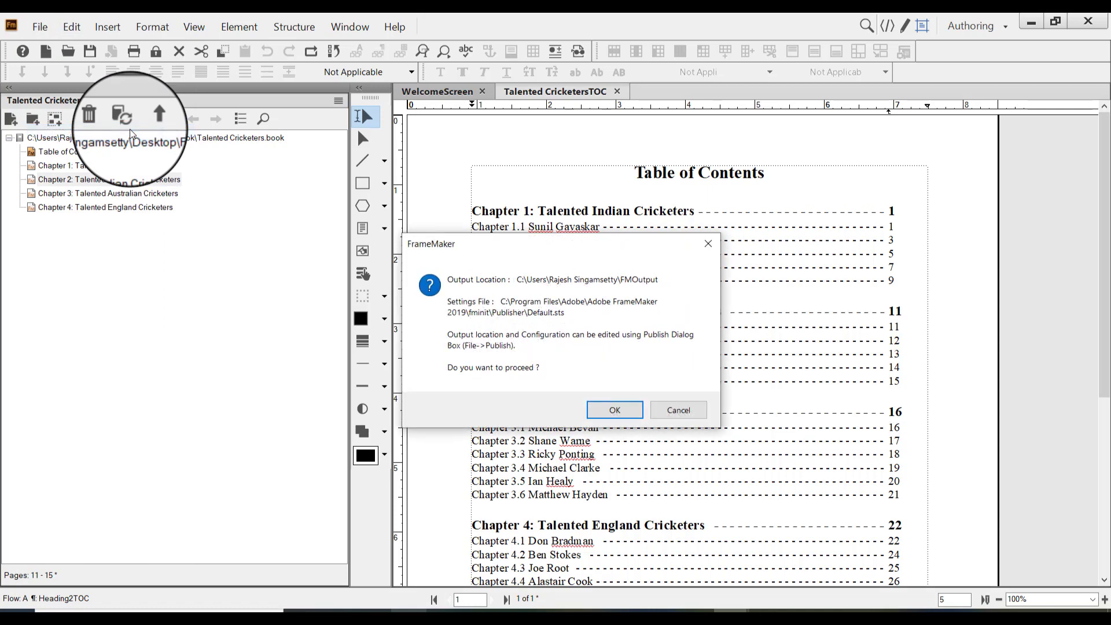
click(606, 409)
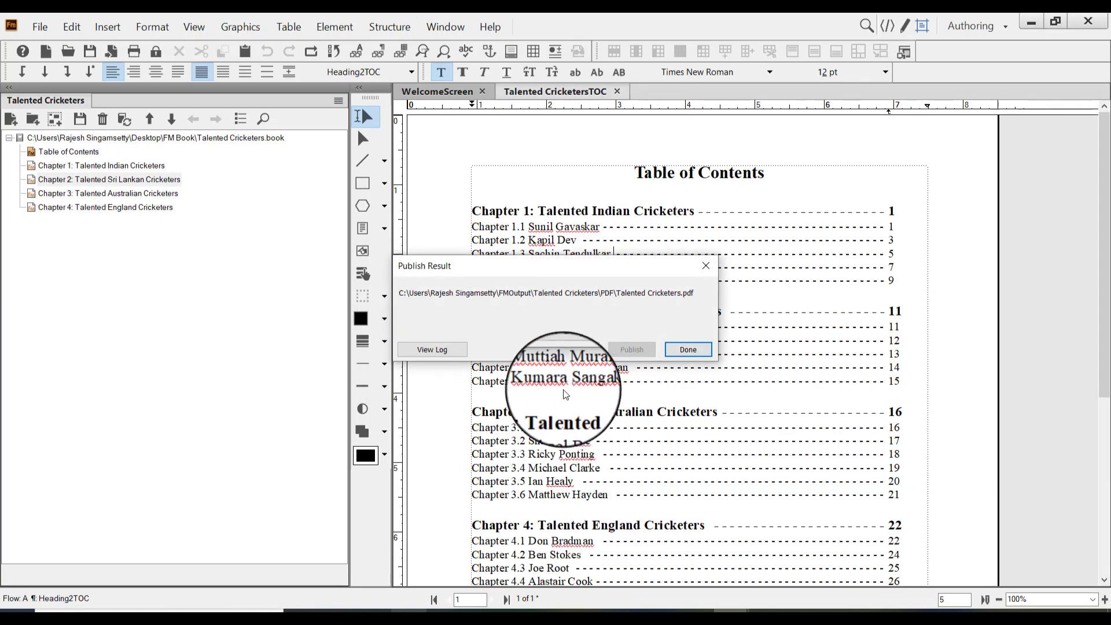
Open the published Talented Cricketers.pdf in the browser and look through its first pages, returning to the table of contents
click(581, 353)
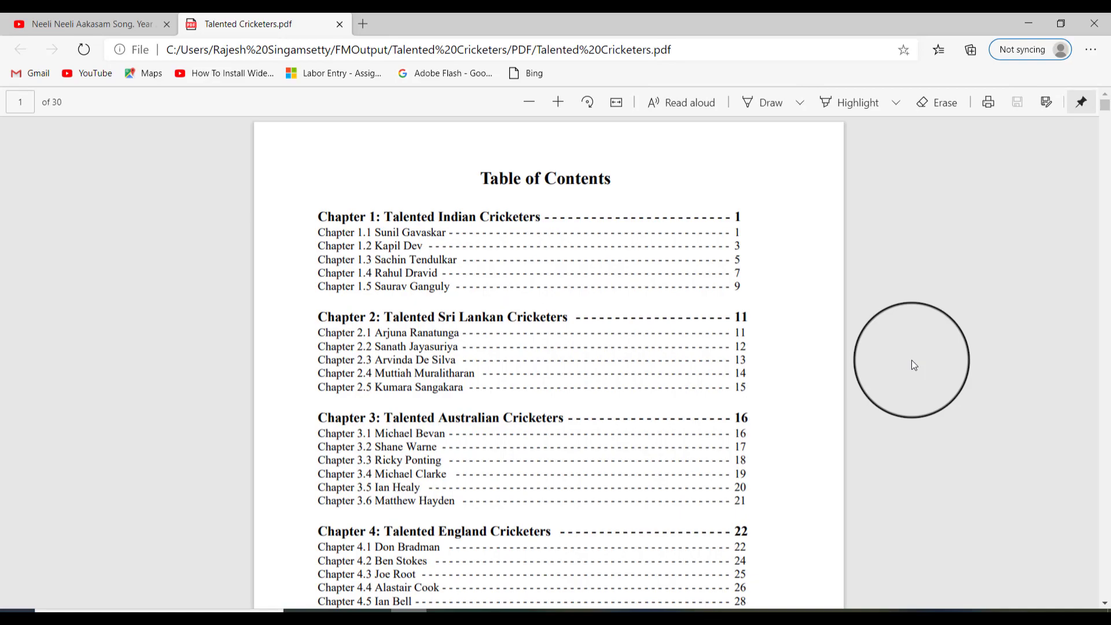
scroll(914, 364, down, 15)
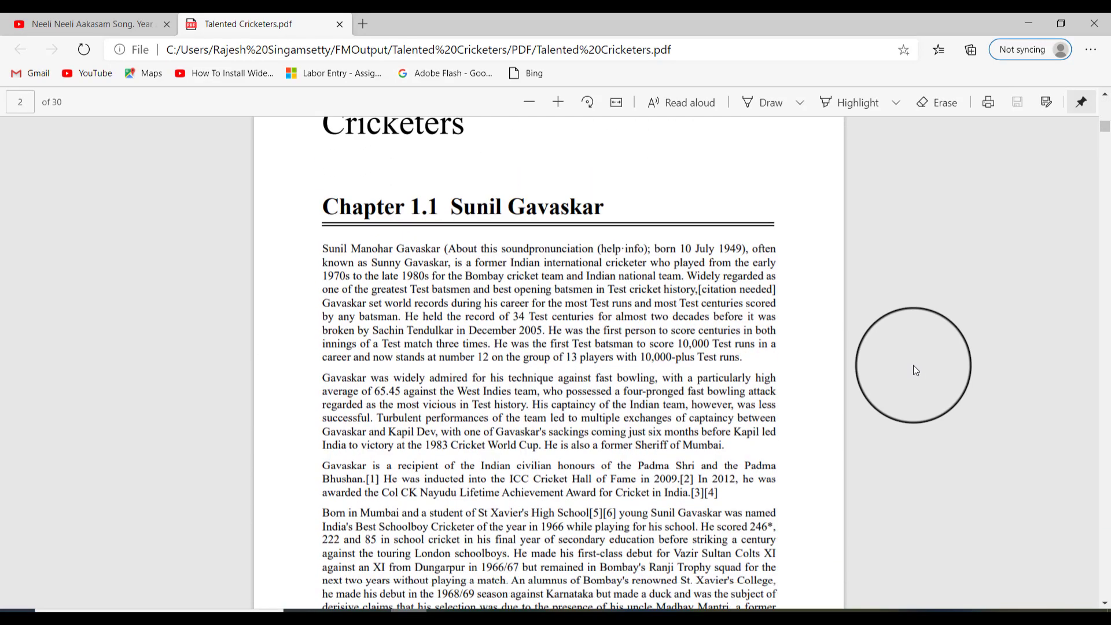
scroll(912, 366, down, 20)
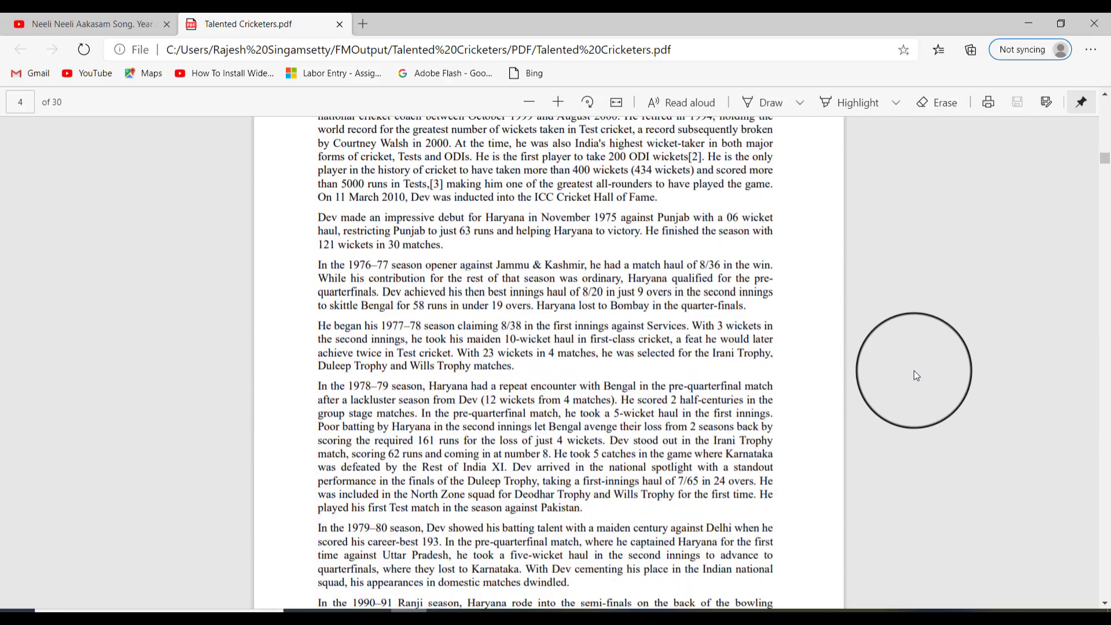
scroll(914, 370, down, 8)
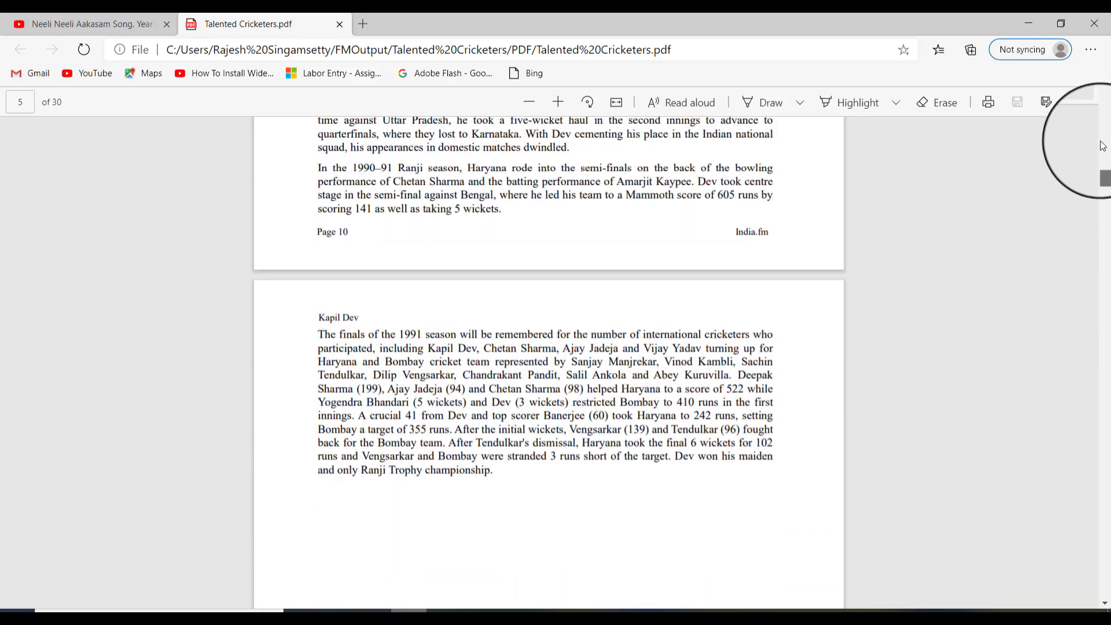
drag(1103, 176, 1107, 100)
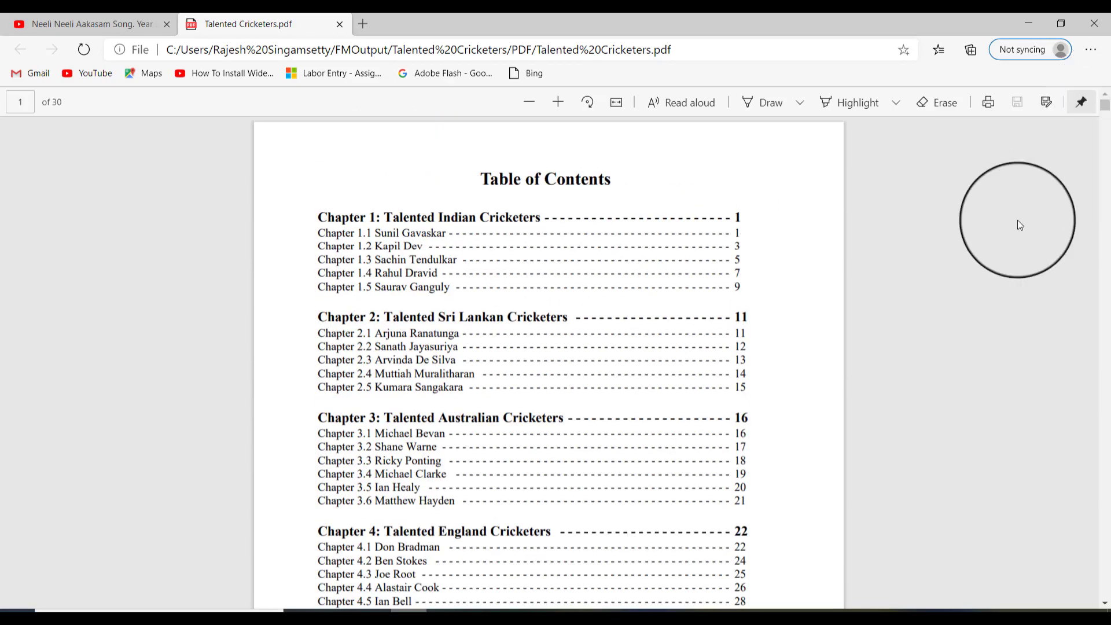
Test the contents links for Chapter 3.3 Ricky Ponting and Chapter 1.5 Saurav Ganguly, going back to the table of contents each time
scroll(450, 360, down, 3)
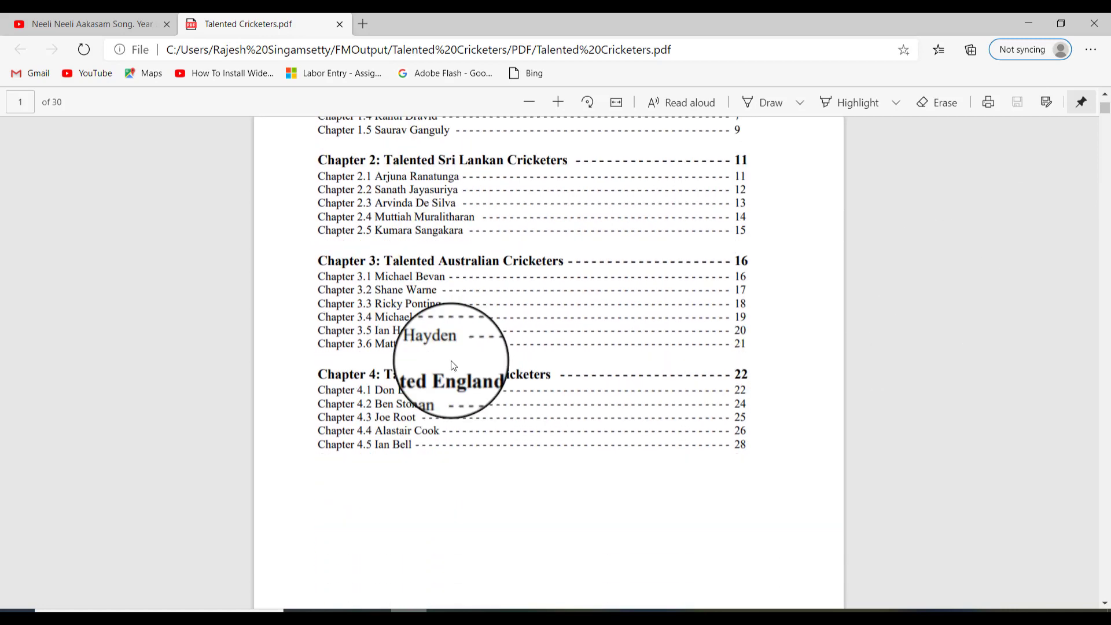
click(451, 305)
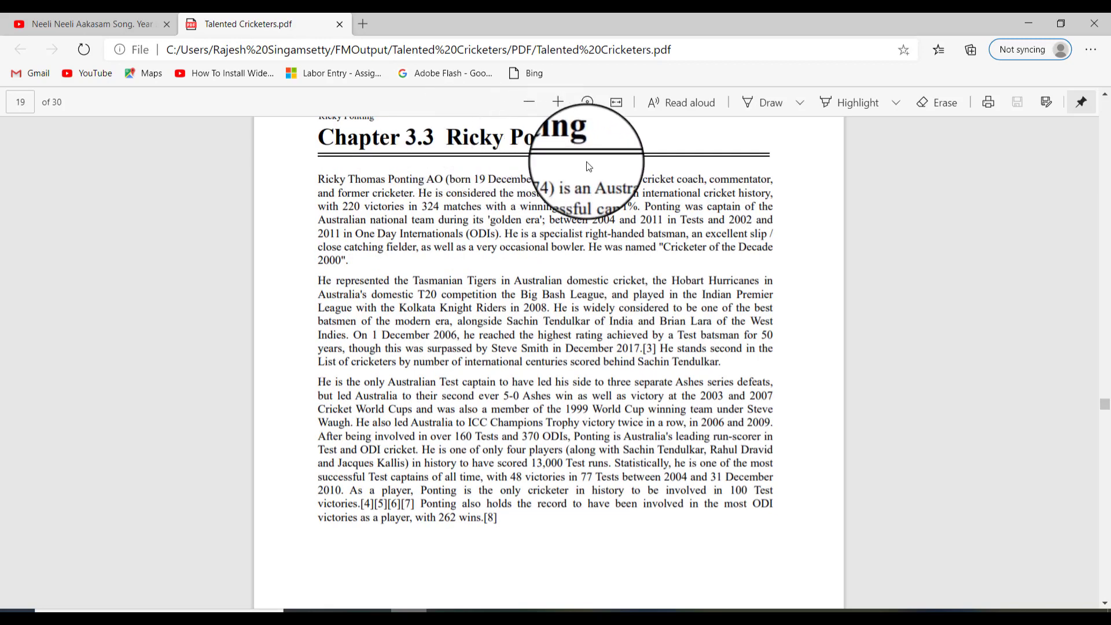
drag(1102, 408, 1102, 105)
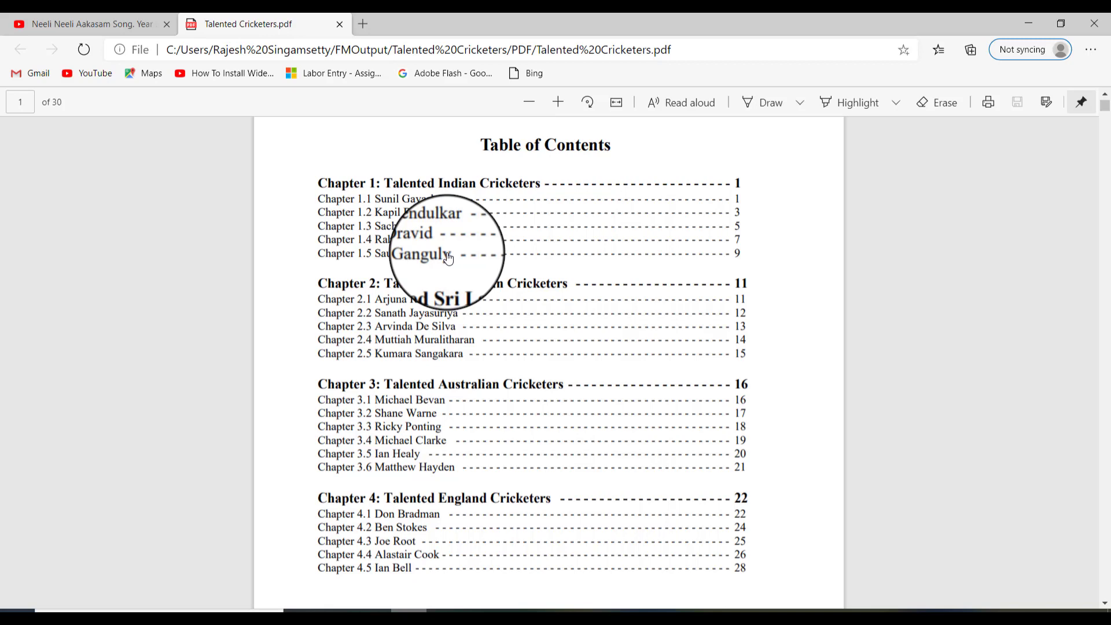
click(449, 258)
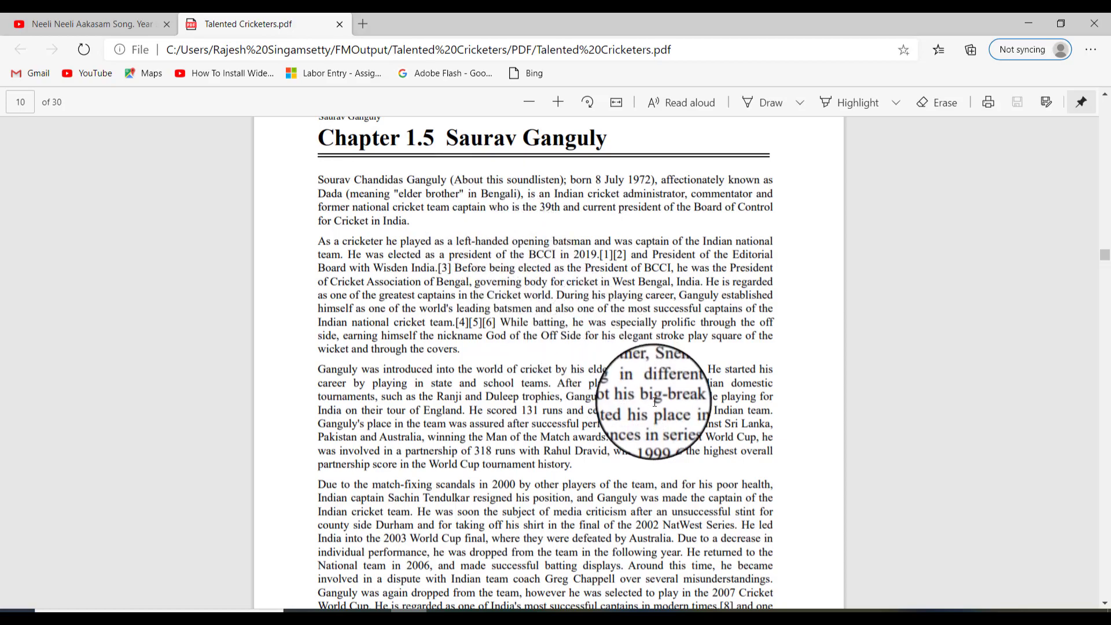
drag(1104, 254, 1104, 99)
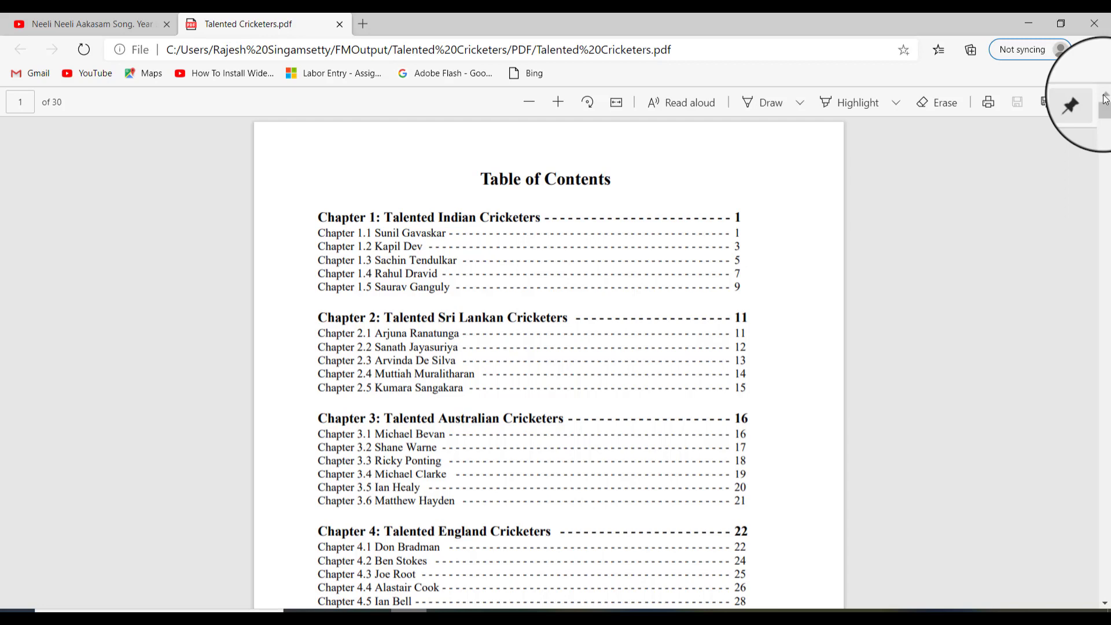